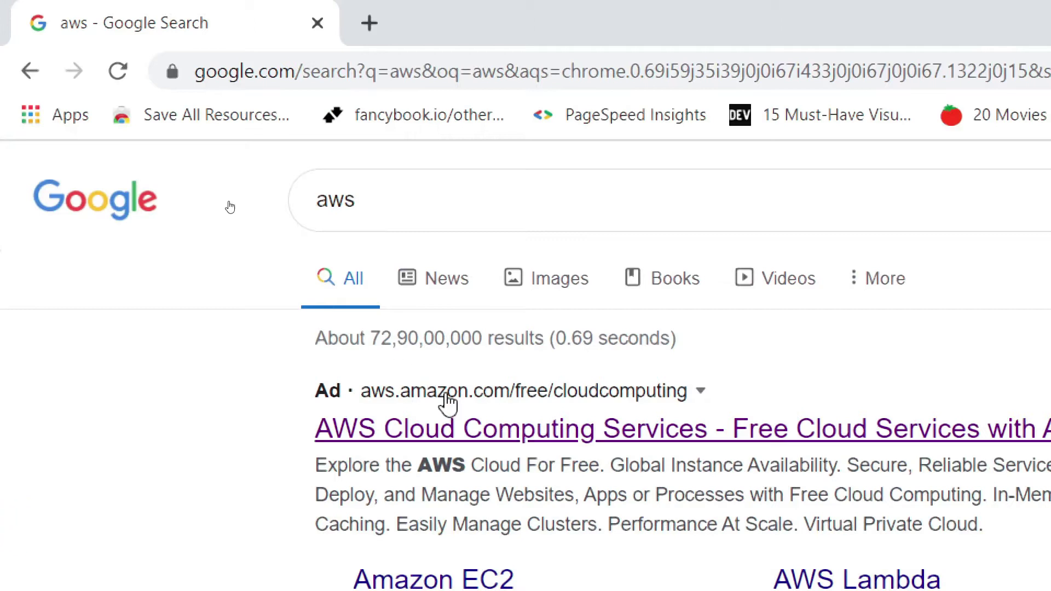
Step: Open the AWS Free Tier offer from the search result and start creating a free account
left_click(501, 432)
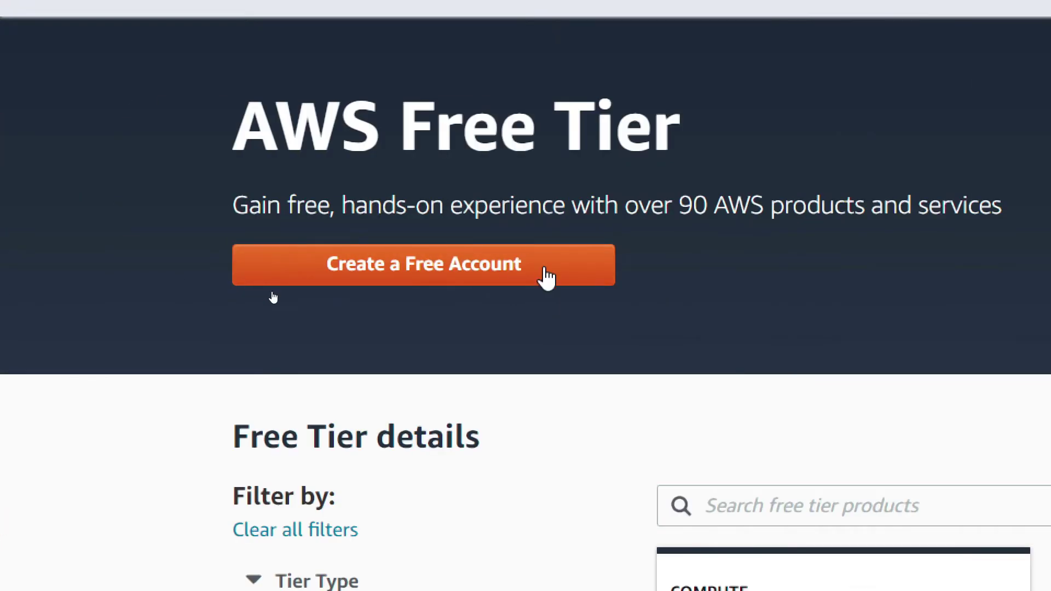
left_click(547, 276)
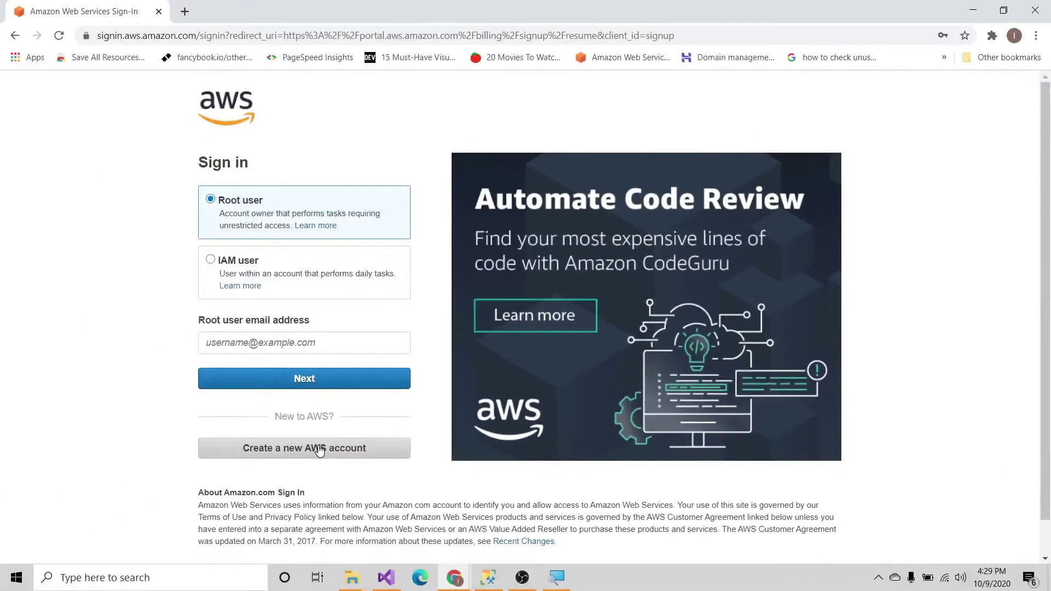
Step: Start a new AWS account sign-up and enter the account's e-mail address
left_click(320, 449)
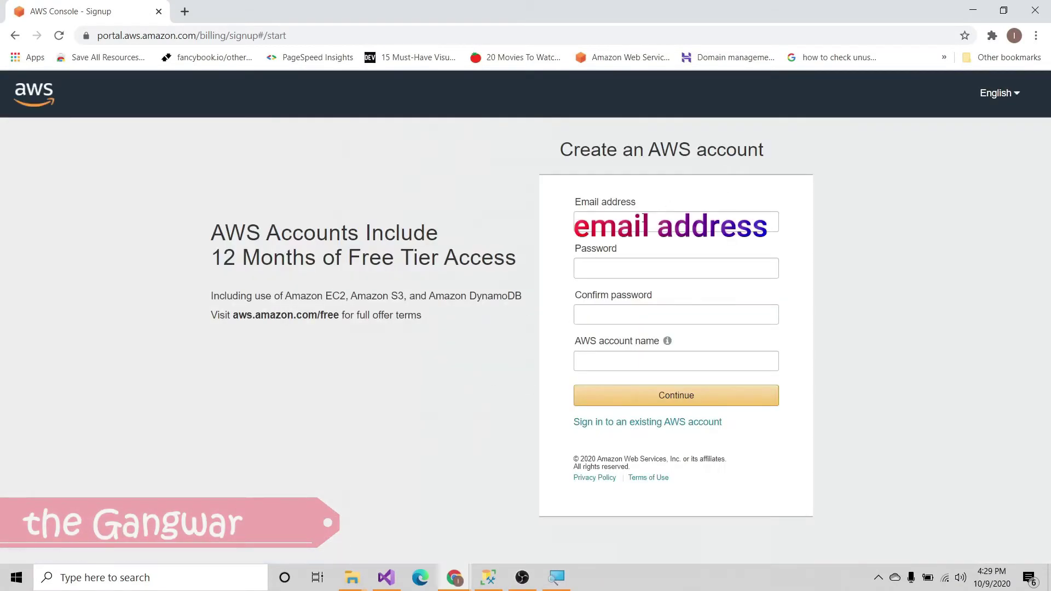
left_click(618, 222)
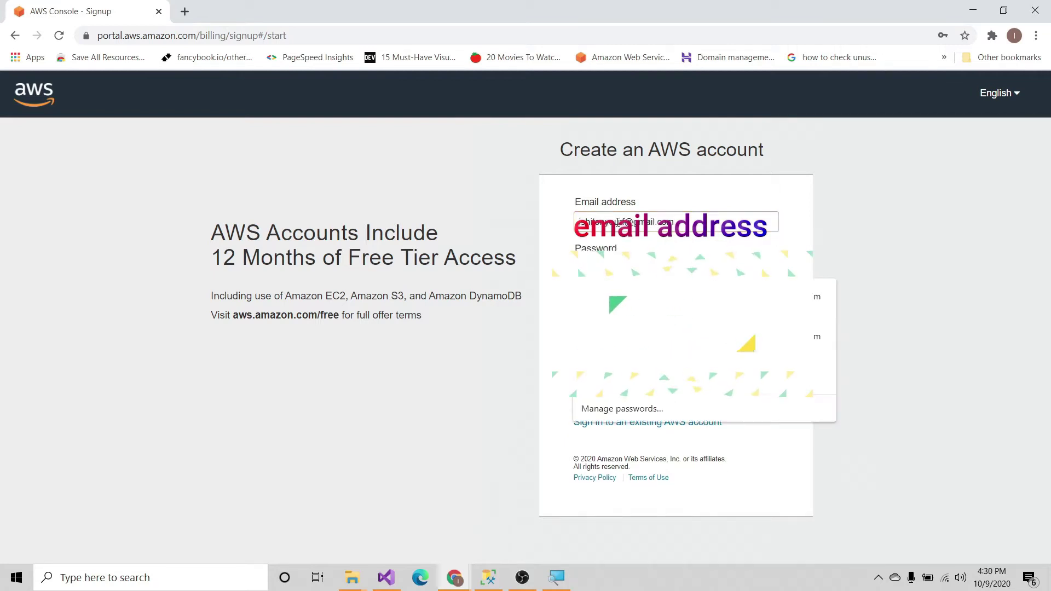
key("Escape")
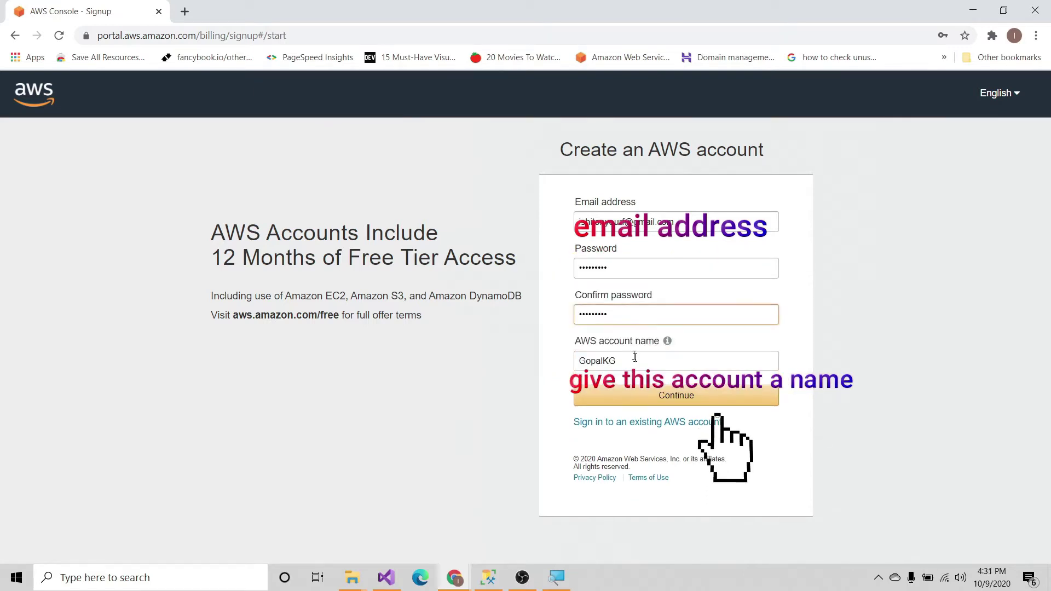
Step: Submit the account details and pass the security character check
left_click(668, 392)
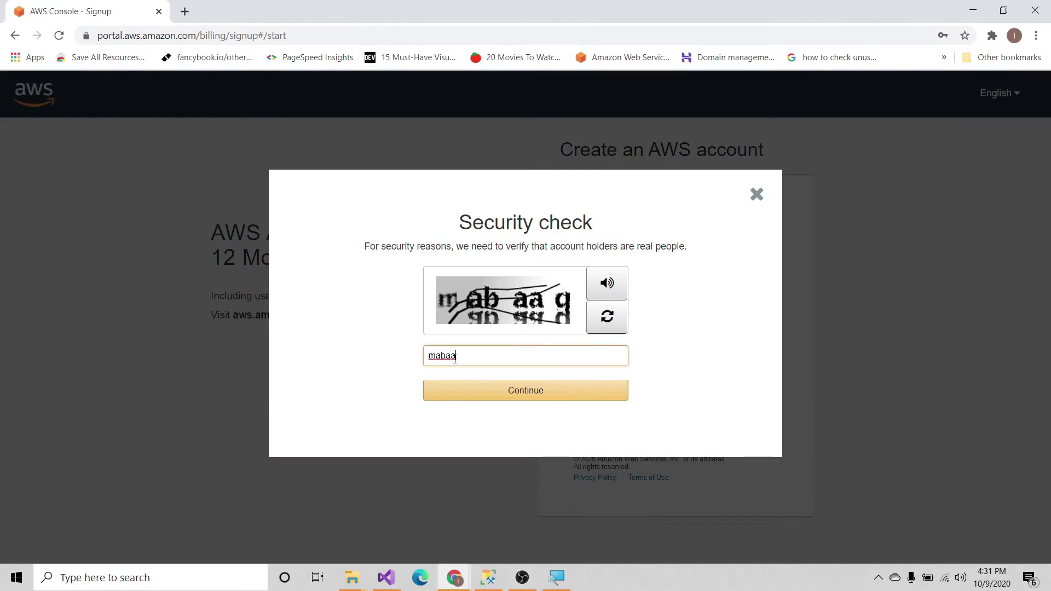
left_click(513, 394)
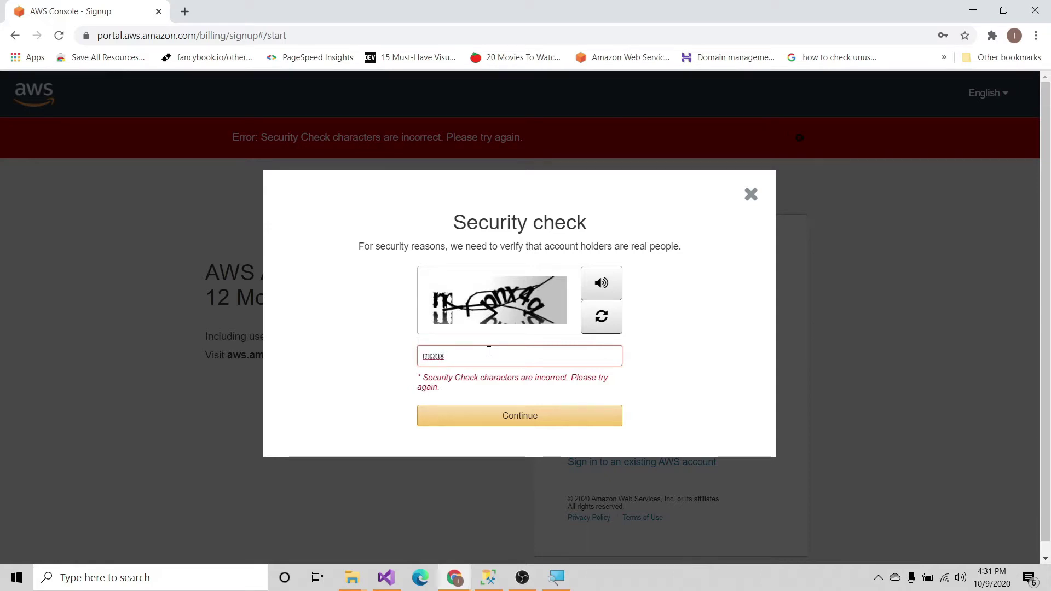
left_click(509, 416)
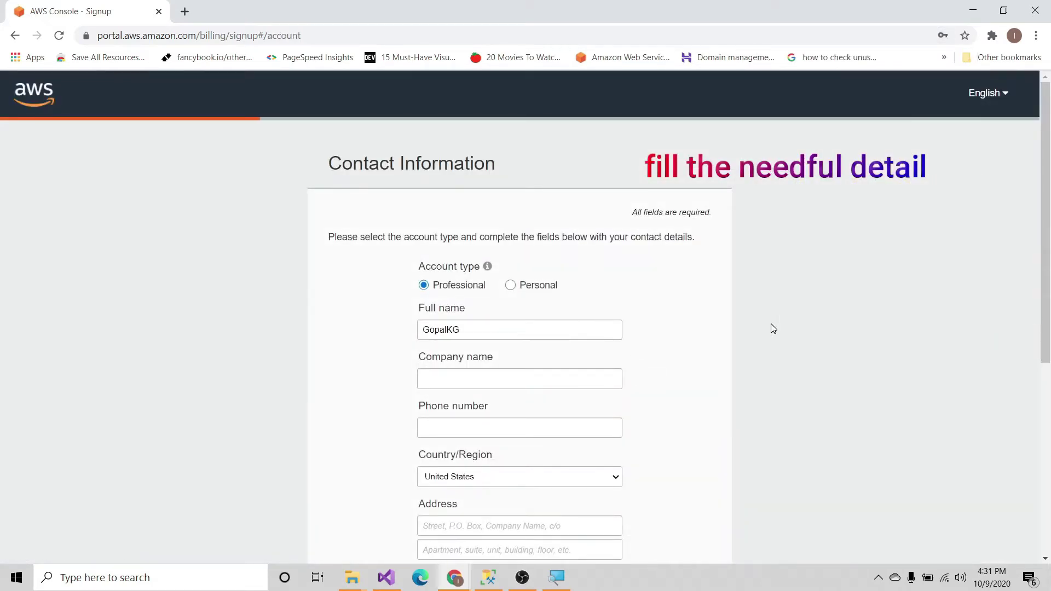
Step: Submit the contact information and fill in the payment card number
scroll(773, 328, "down", 1)
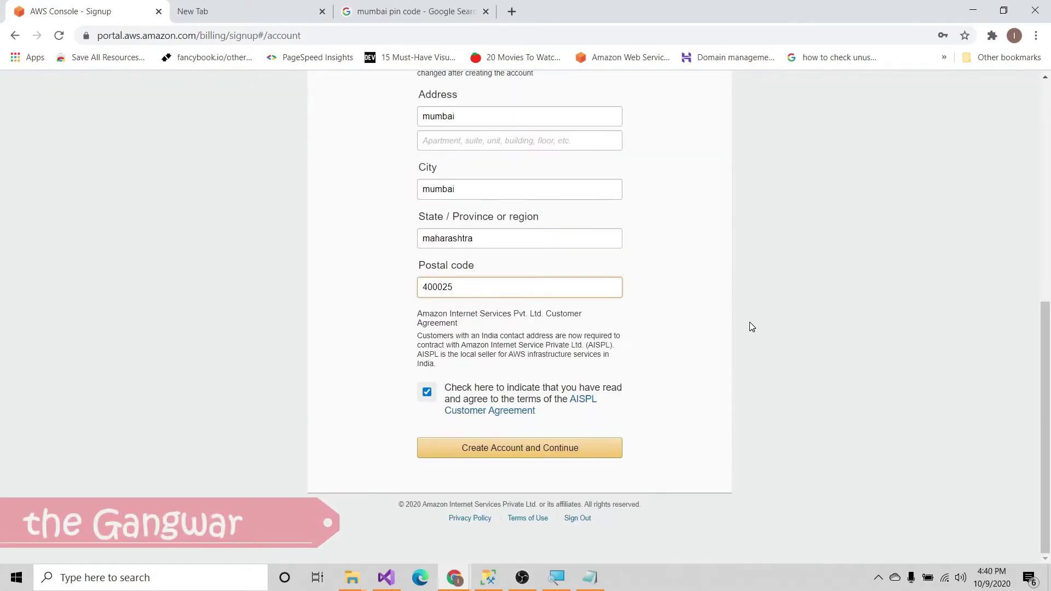
left_click(550, 450)
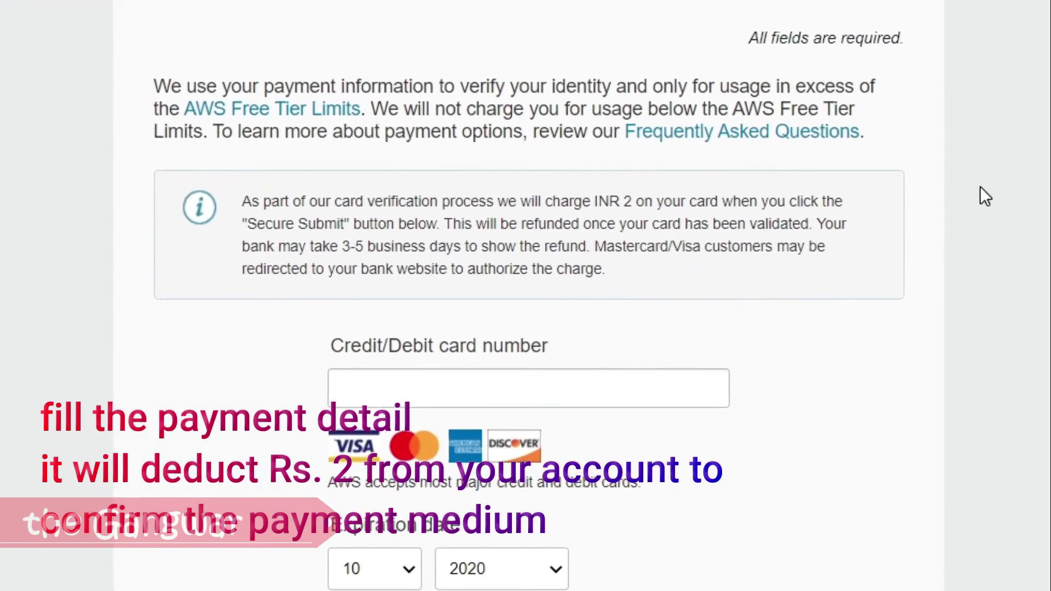
left_click(461, 366)
type("522")
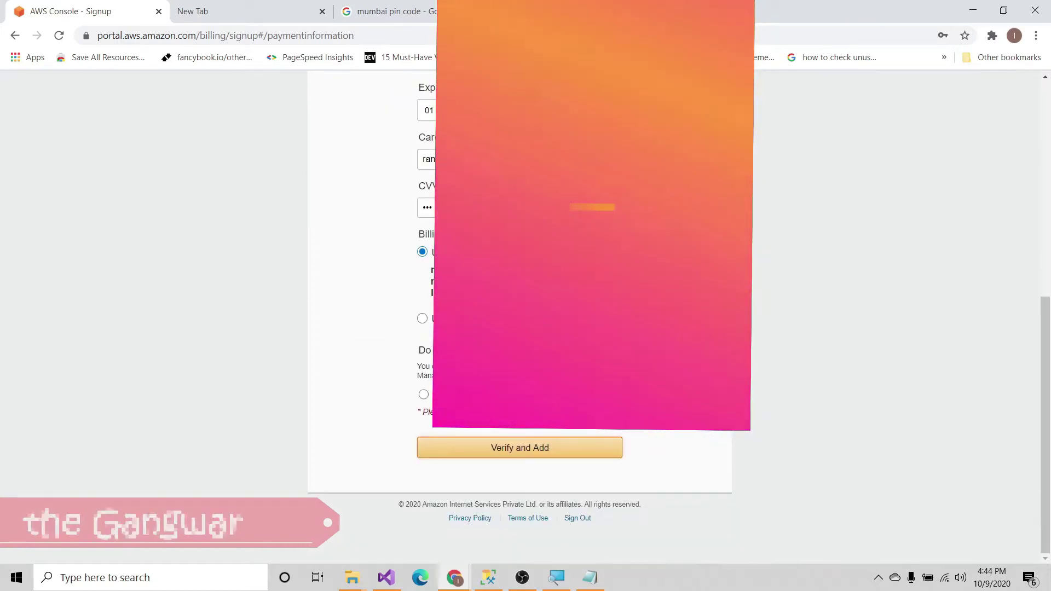
Step: Verify the payment card by submitting the bank's one-time password
left_click(517, 448)
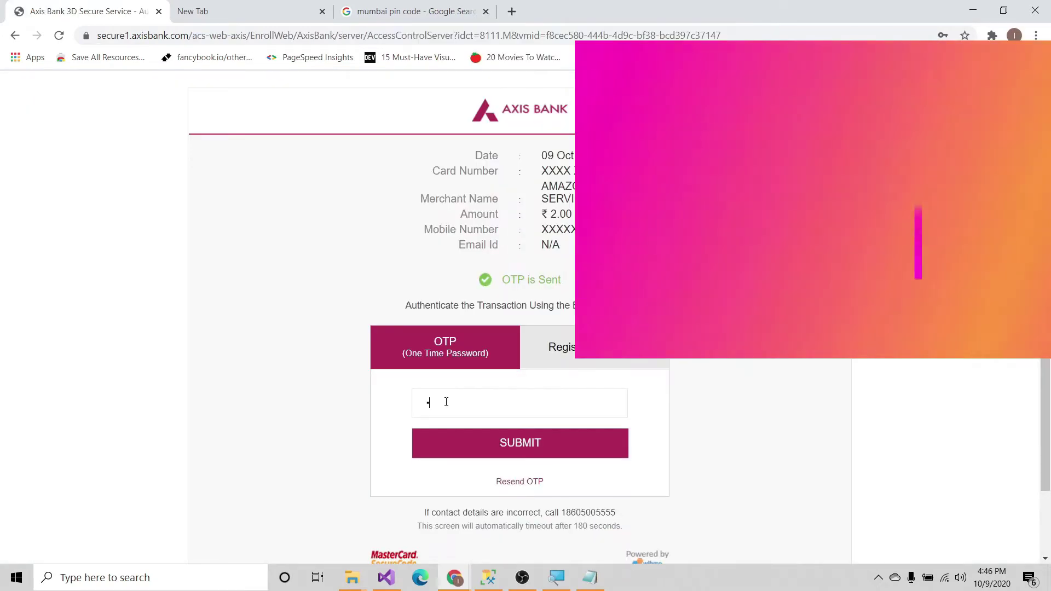
type("123")
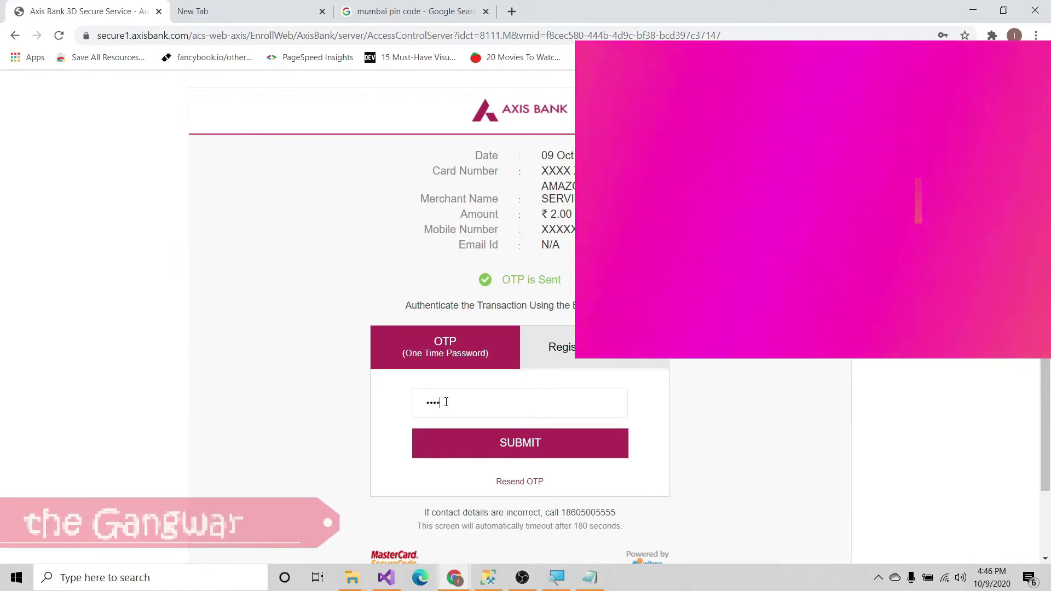
type("45")
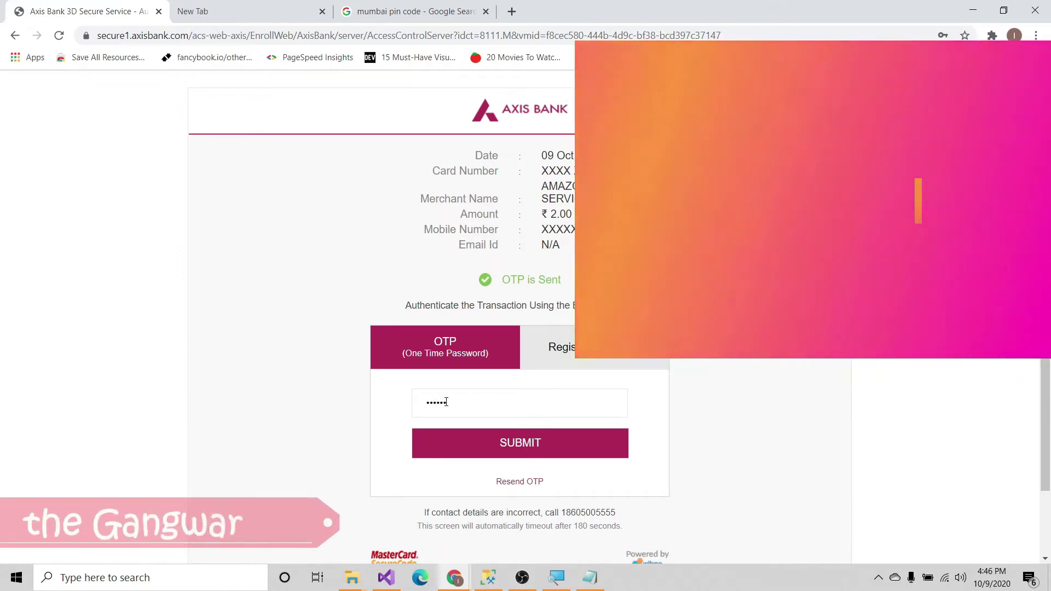
key("Return")
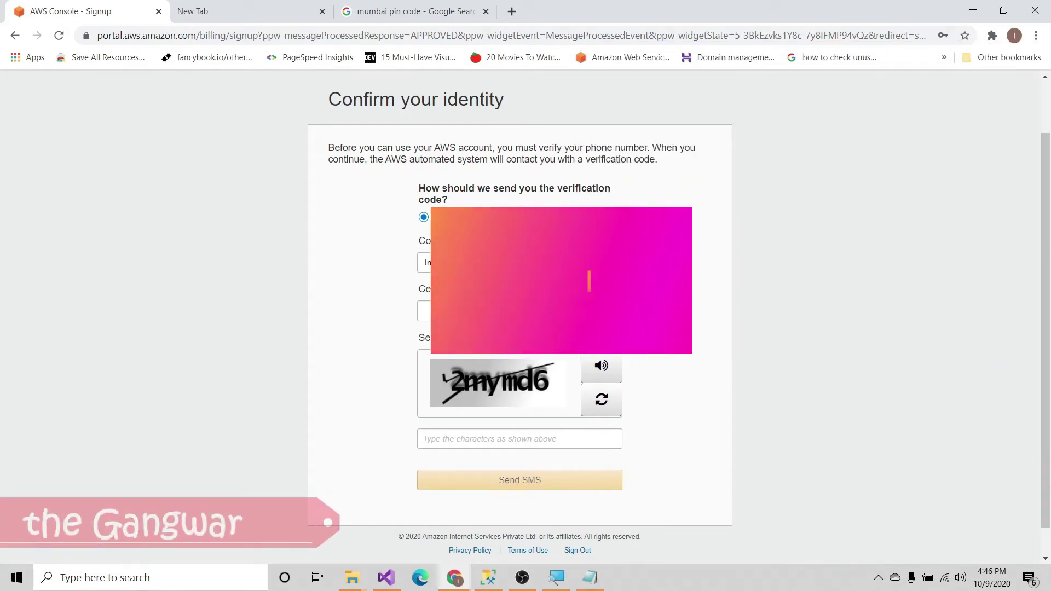
Step: Enter the security check characters and request the phone verification code by SMS
left_click(467, 438)
type("2mymd6")
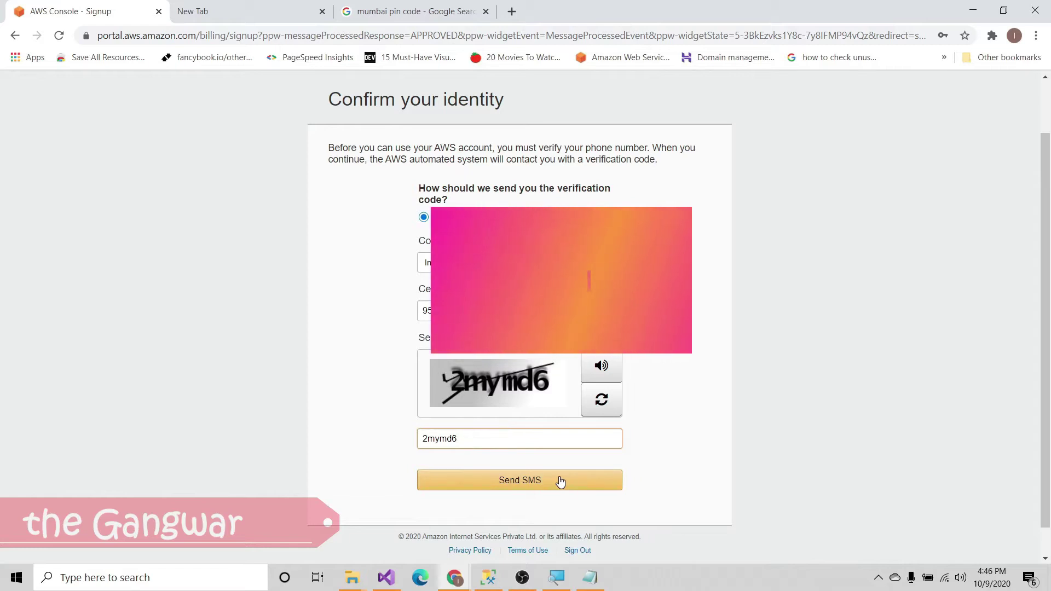
left_click(579, 485)
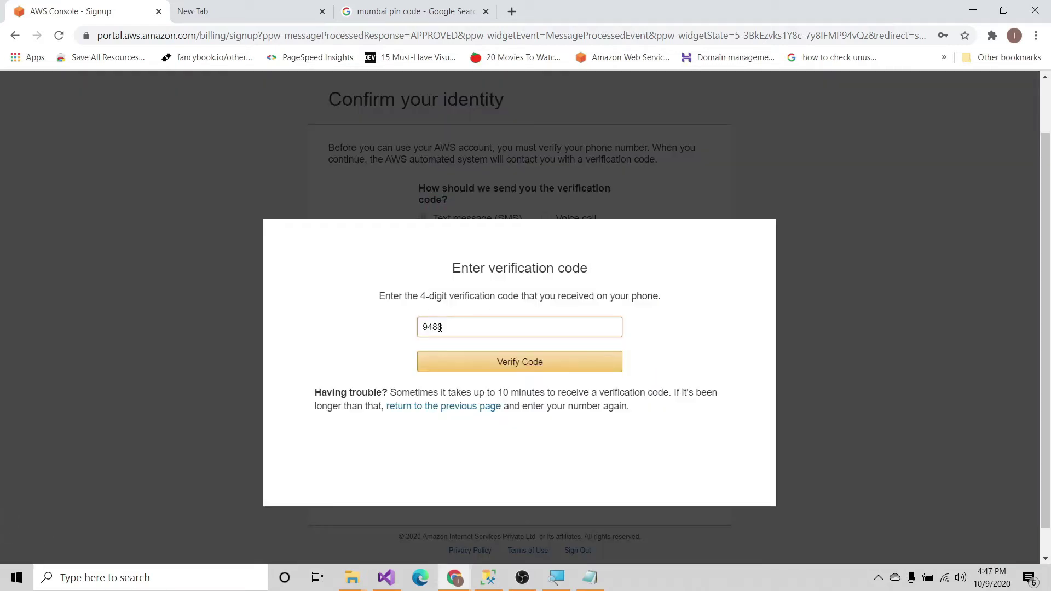
Step: Verify the phone code and choose the free Basic support plan
left_click(497, 361)
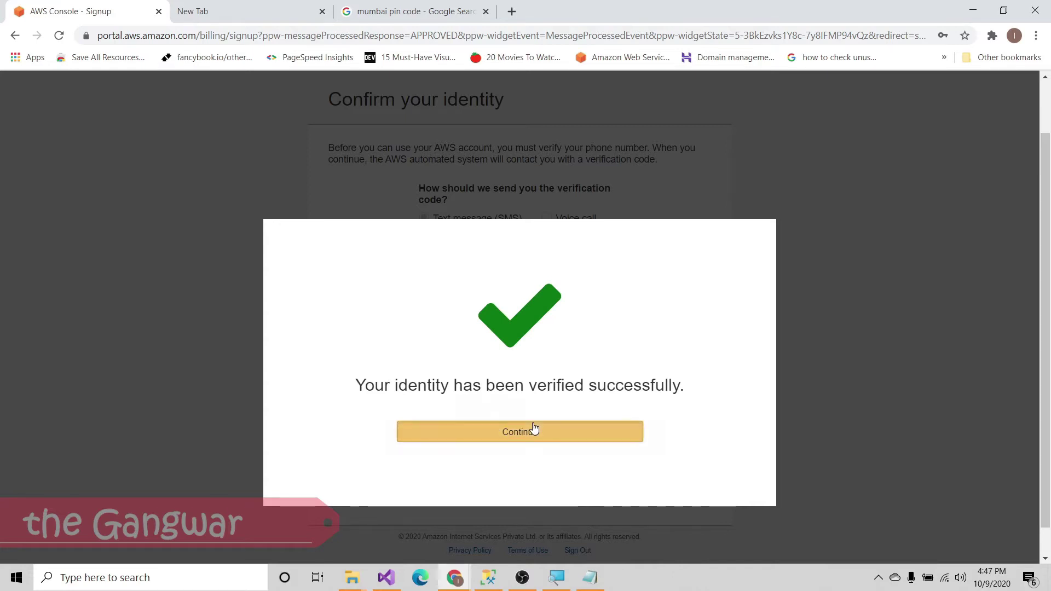
left_click(534, 430)
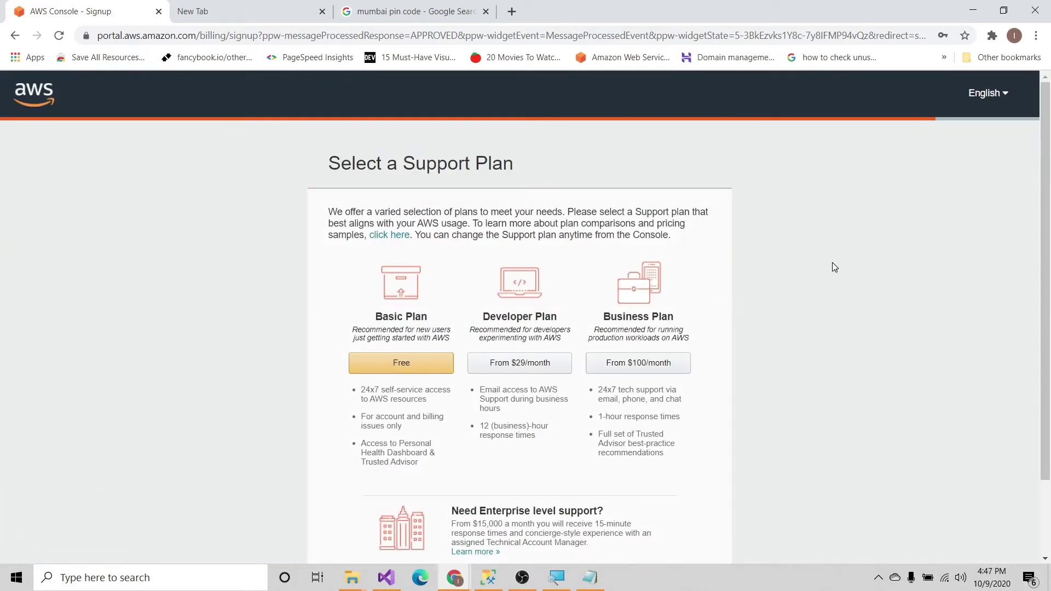
left_click(423, 368)
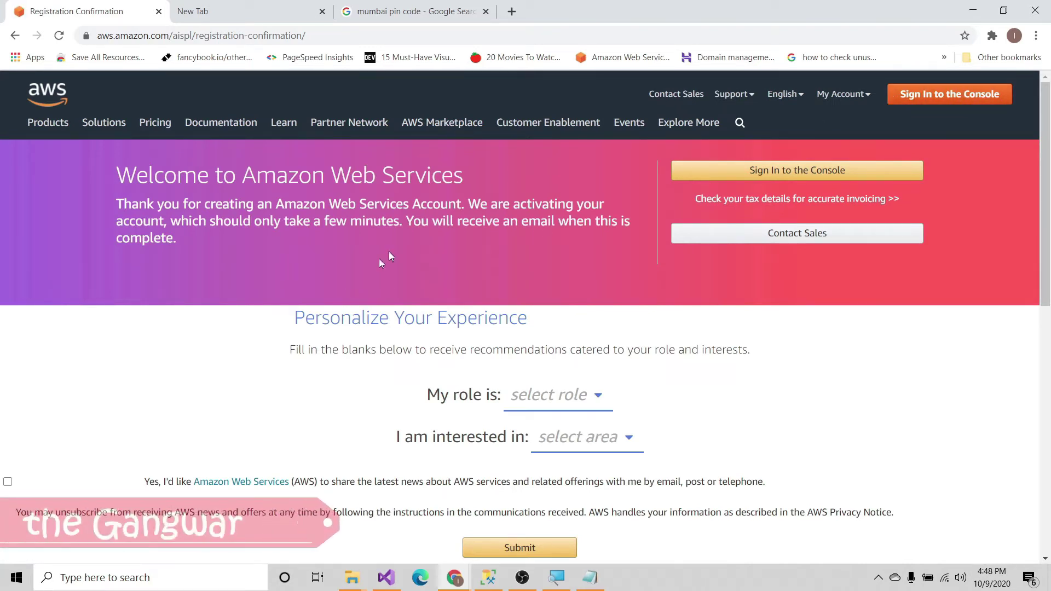
Step: Sign in to the console as root user with the new account's e-mail and password
left_click(967, 96)
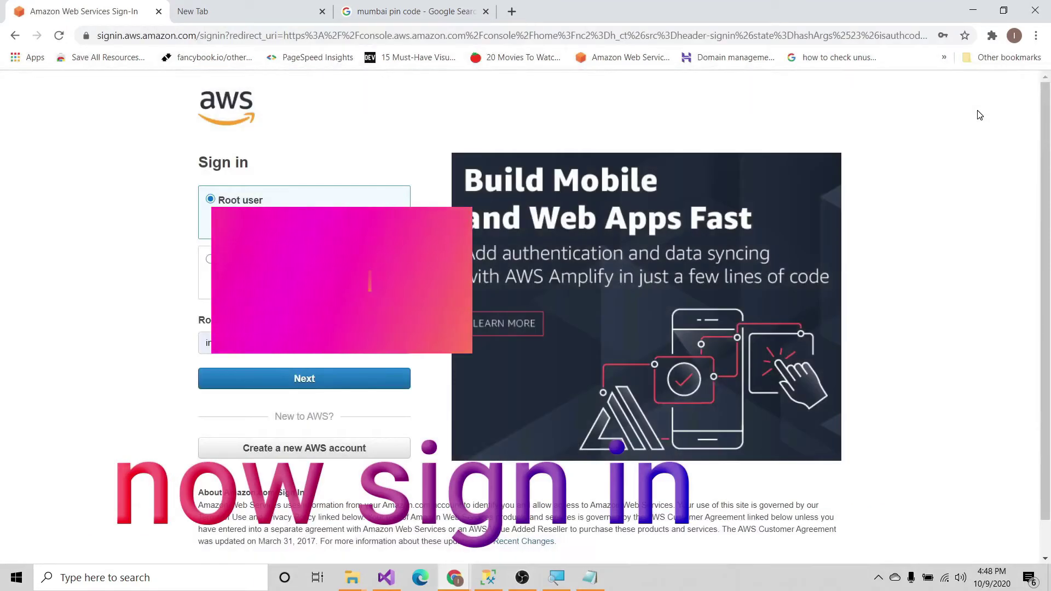
left_click(358, 379)
type("********")
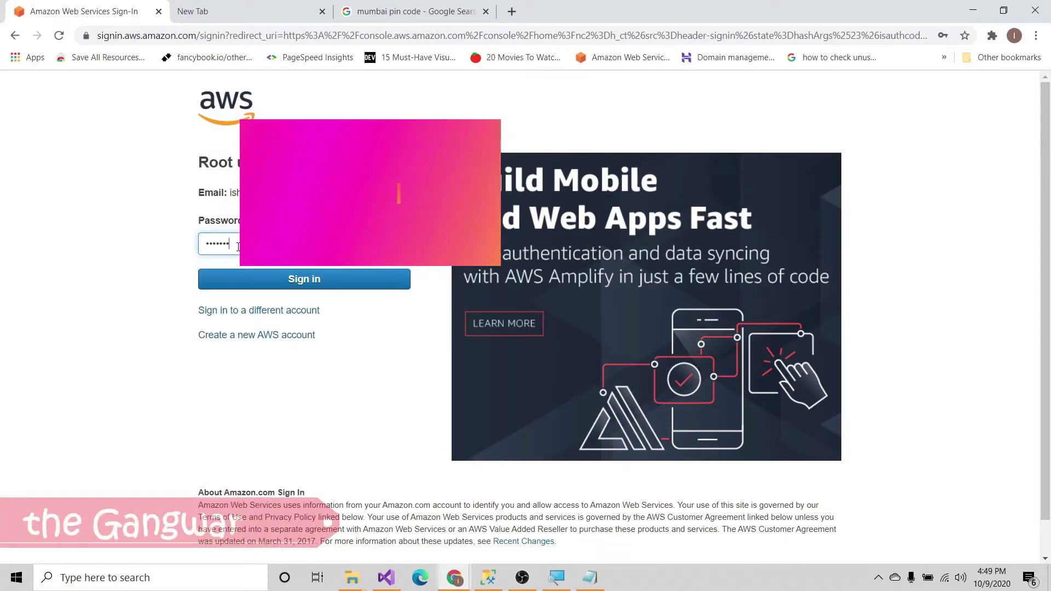
type("**")
key("Return")
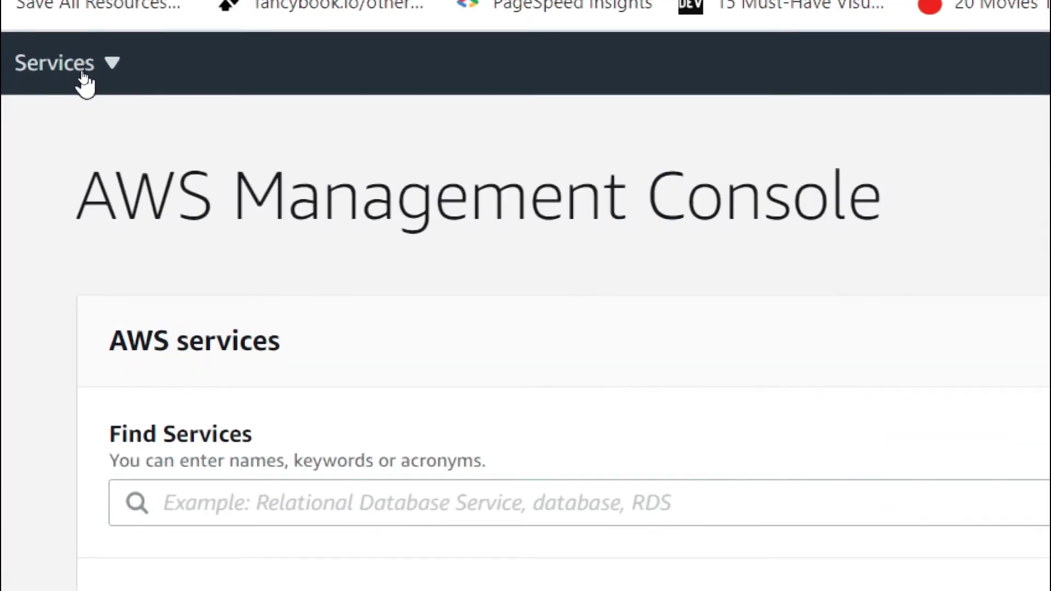
Step: Open the services list and scroll to the Lightsail vs EC2 comparison cards
left_click(83, 77)
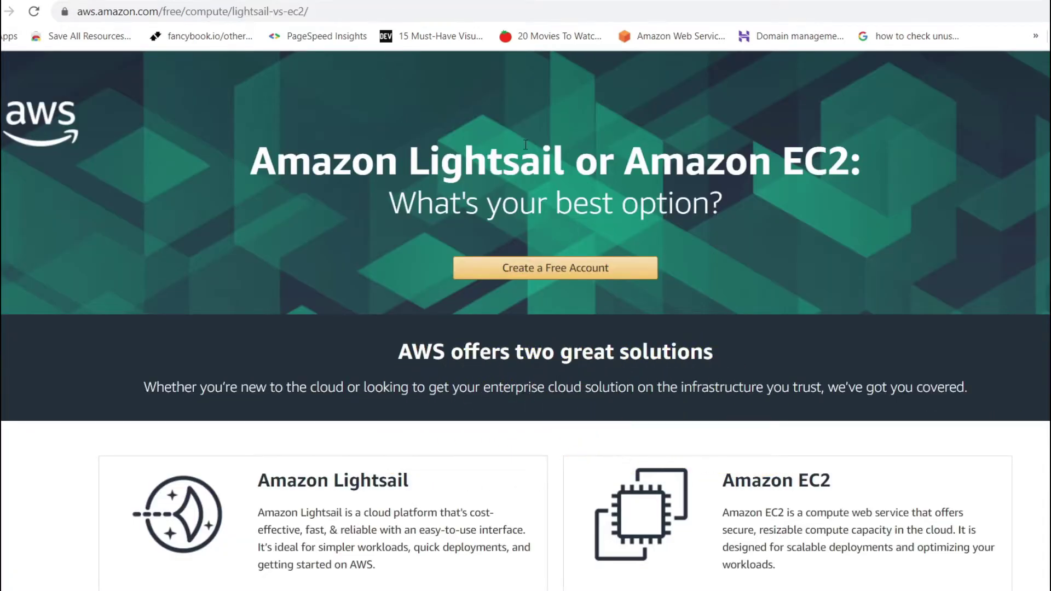
scroll(585, 202, "down", 5)
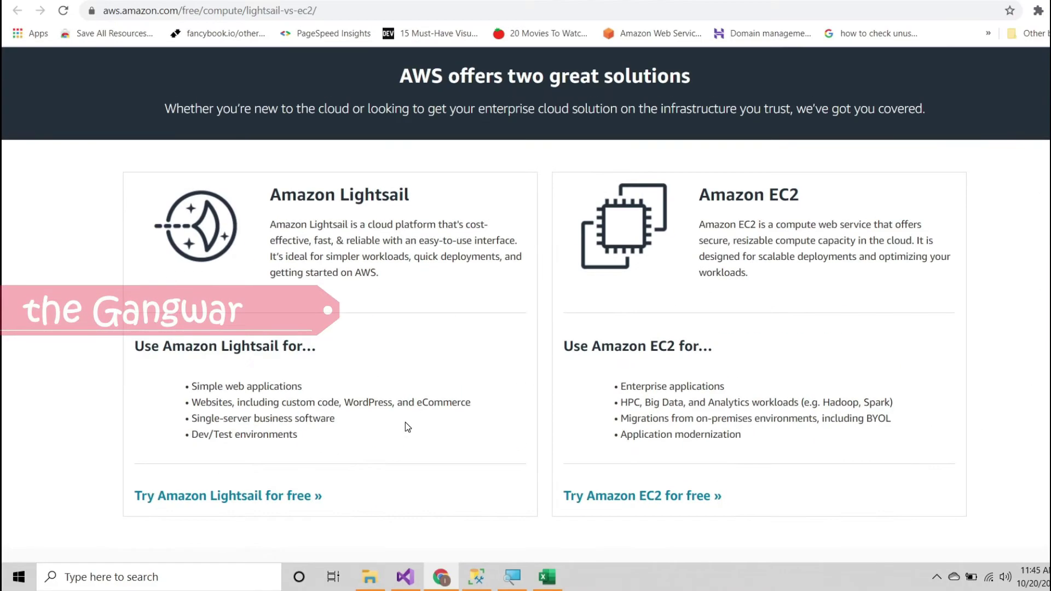
Step: Go to Lightsail from the Compute services and start a new instance
left_click(102, 7)
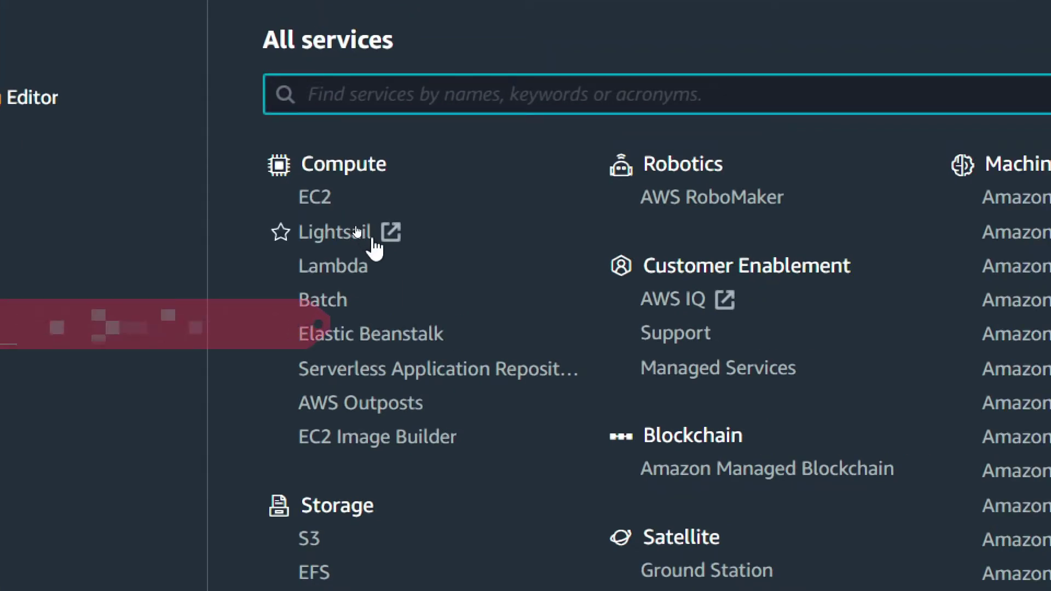
left_click(333, 230)
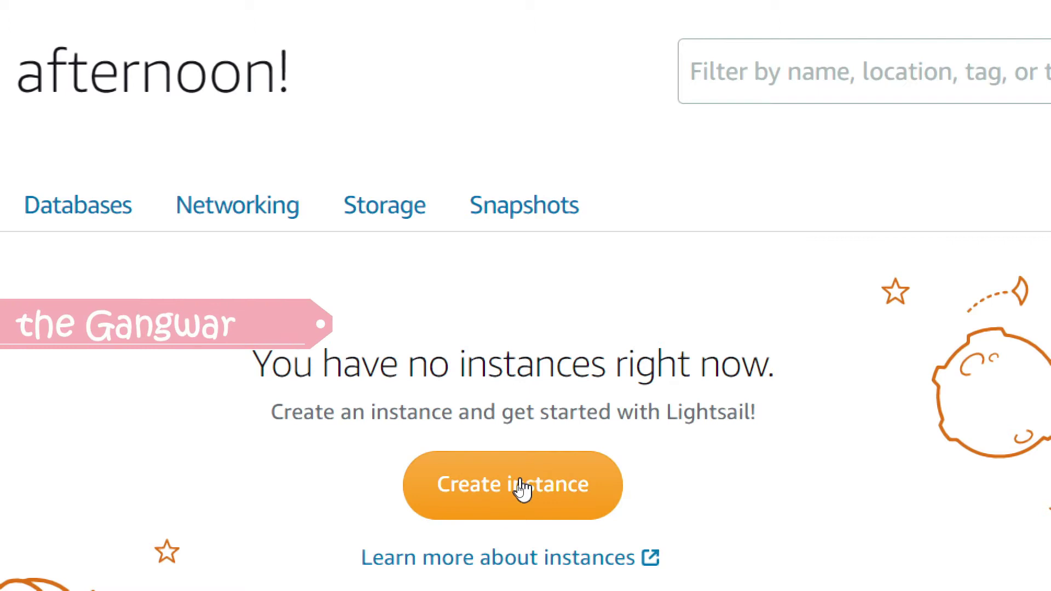
left_click(521, 486)
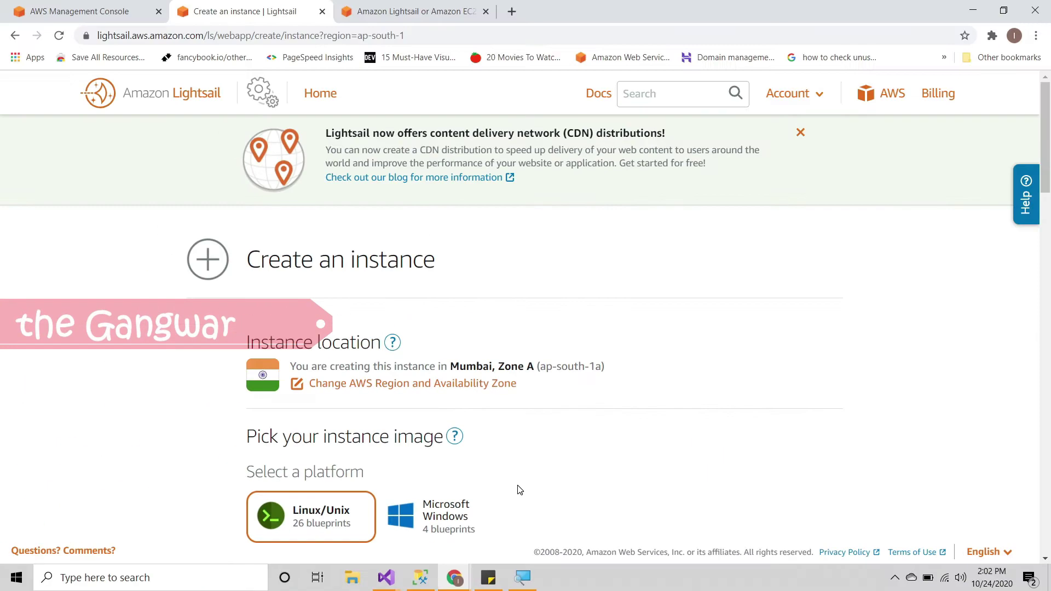
scroll(309, 475, "down", 3)
scroll(310, 470, "up", 3)
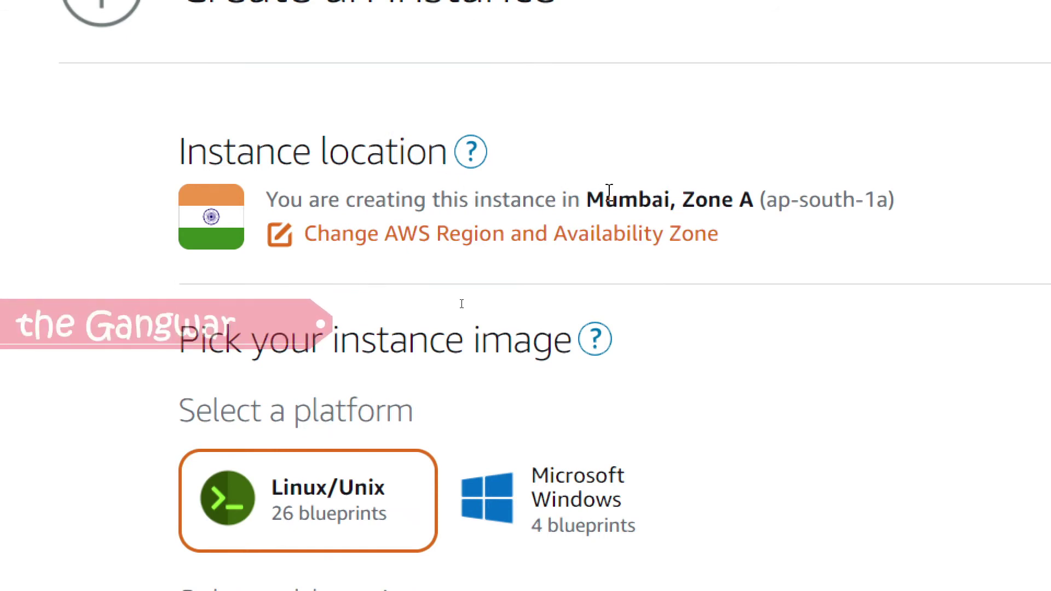
left_click(490, 250)
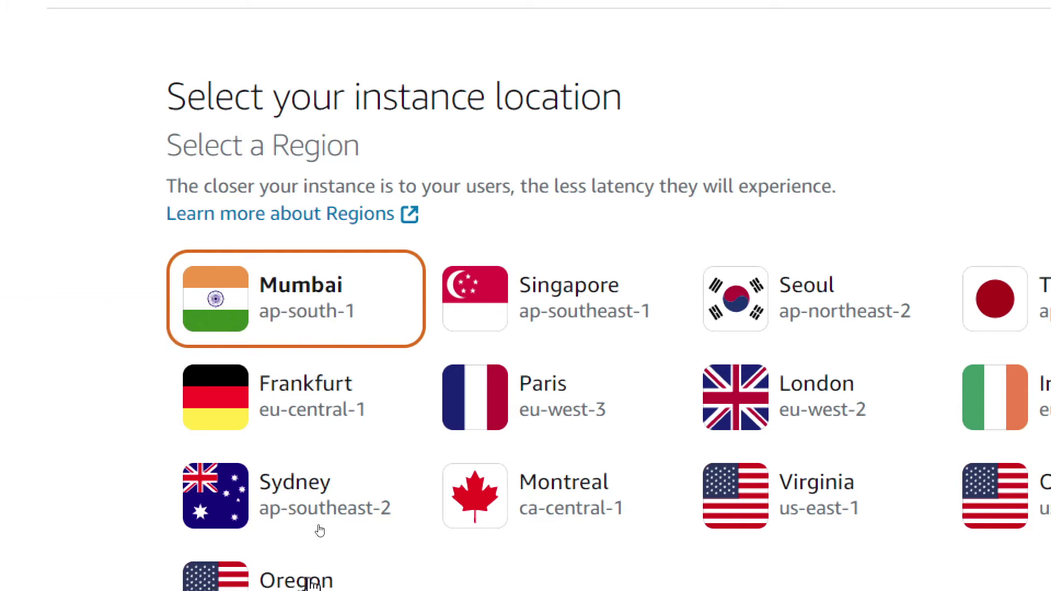
scroll(660, 361, "down", 5)
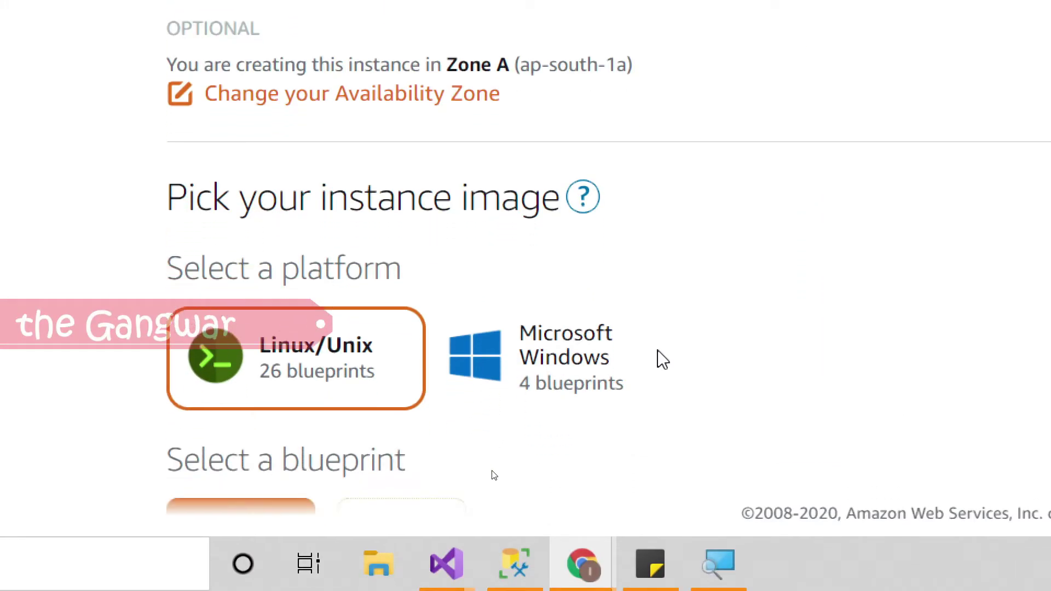
scroll(660, 359, "down", 2)
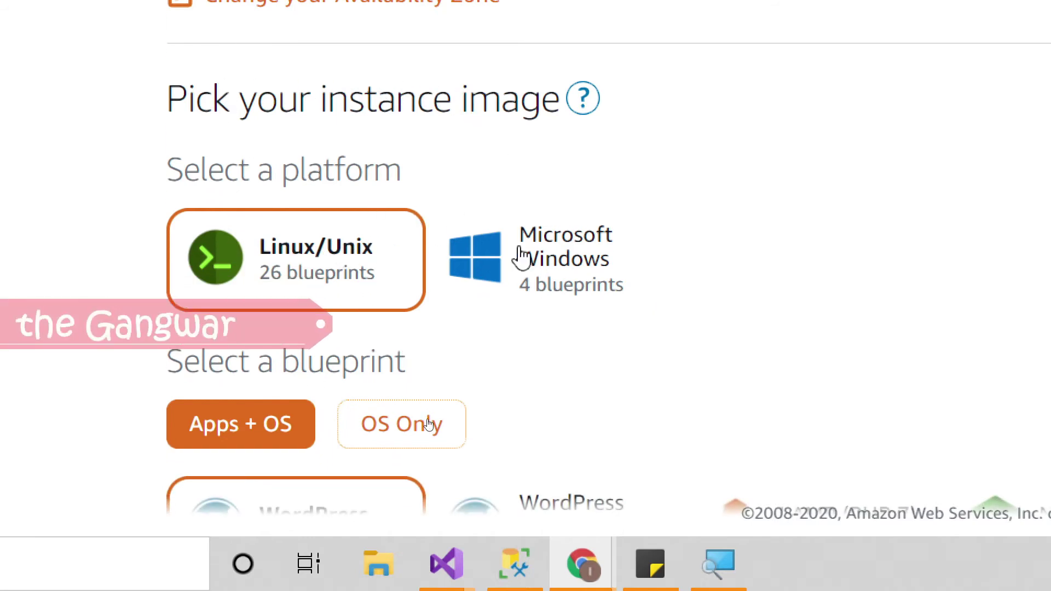
scroll(571, 260, "down", 3)
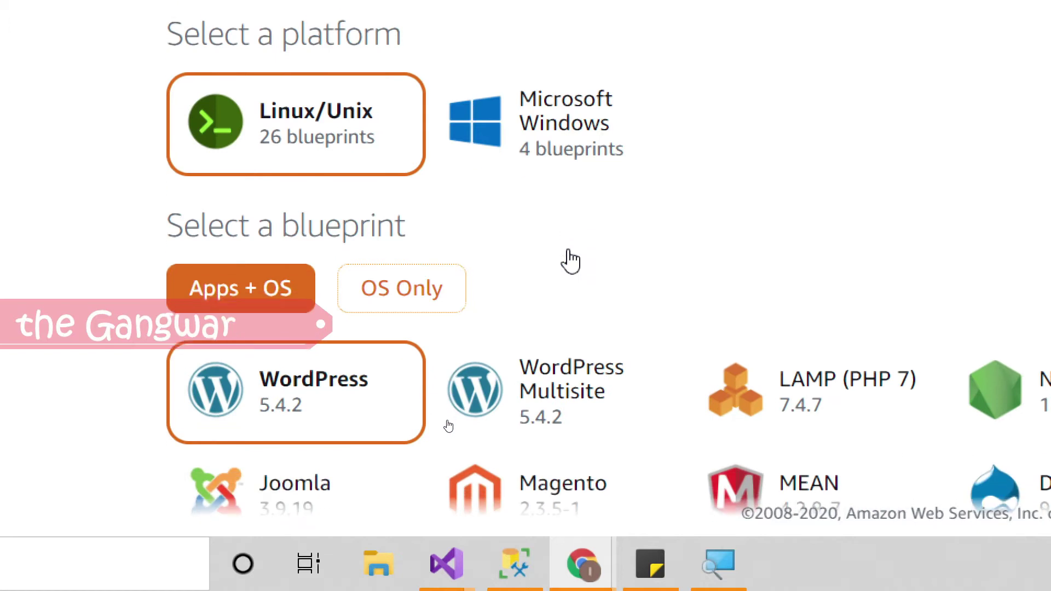
scroll(571, 260, "down", 1)
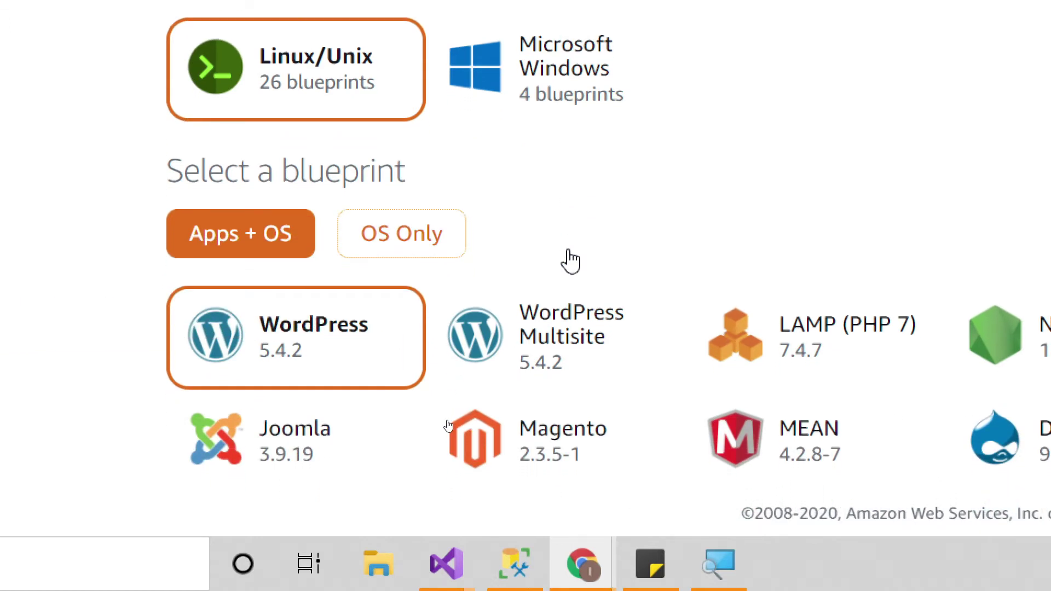
scroll(571, 260, "down", 1)
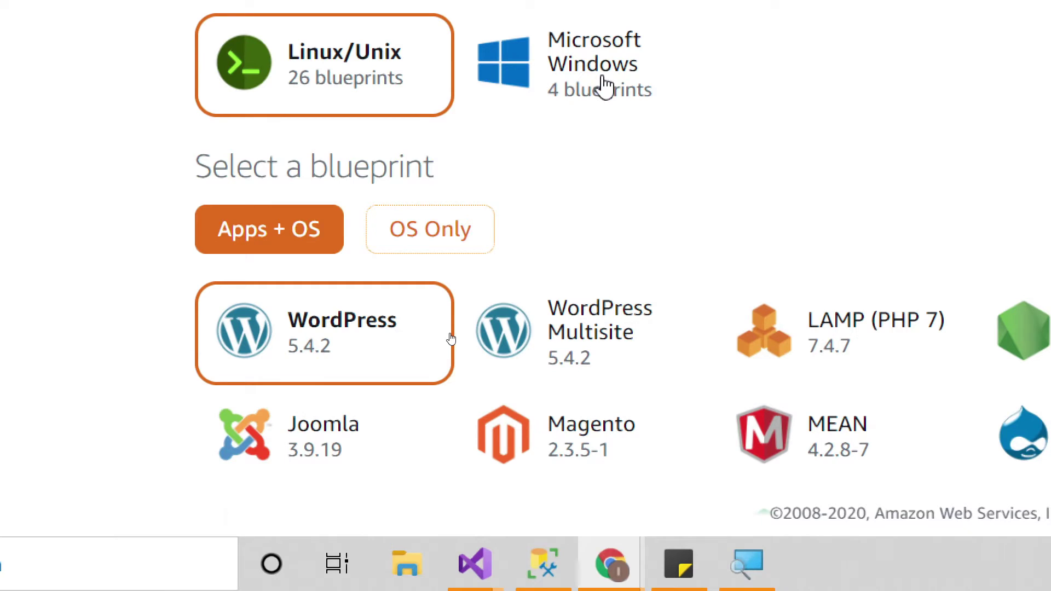
Step: Choose the Microsoft Windows Server 2019 OS Only blueprint and keep the $8 monthly plan
left_click(605, 86)
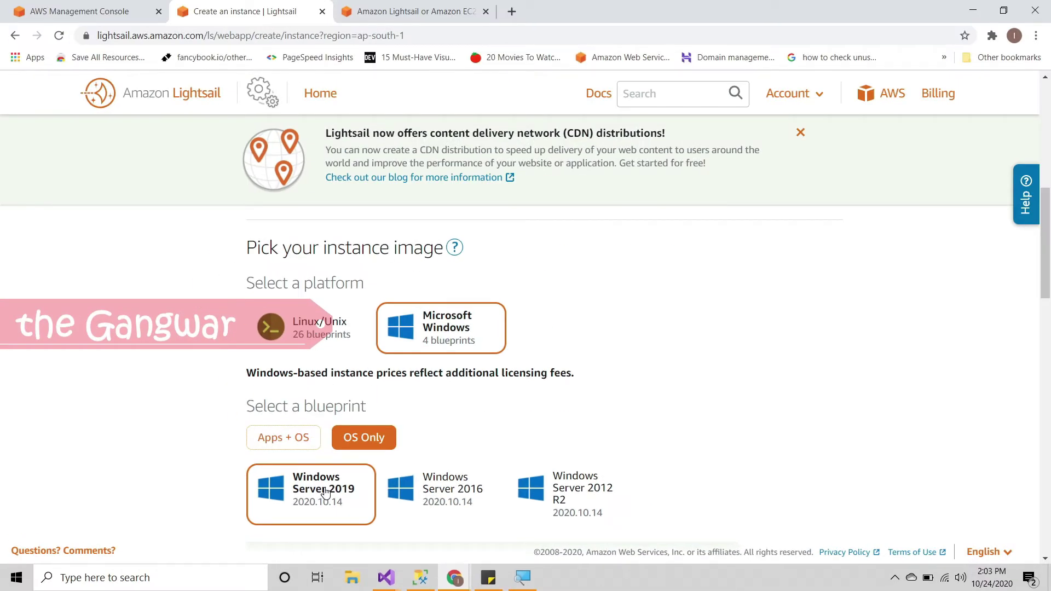
scroll(325, 492, "down", 5)
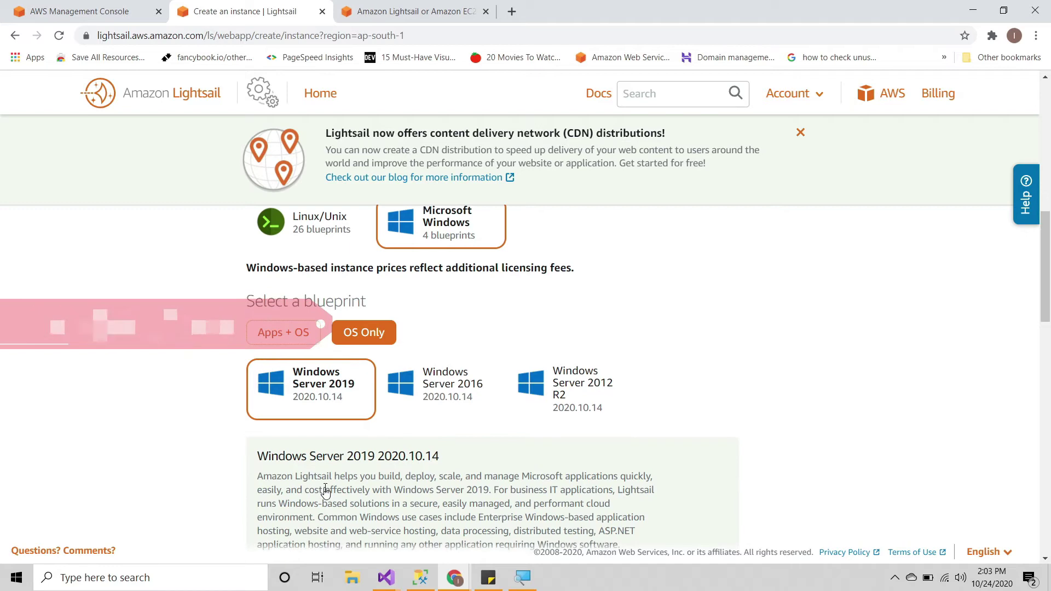
scroll(324, 487, "down", 6)
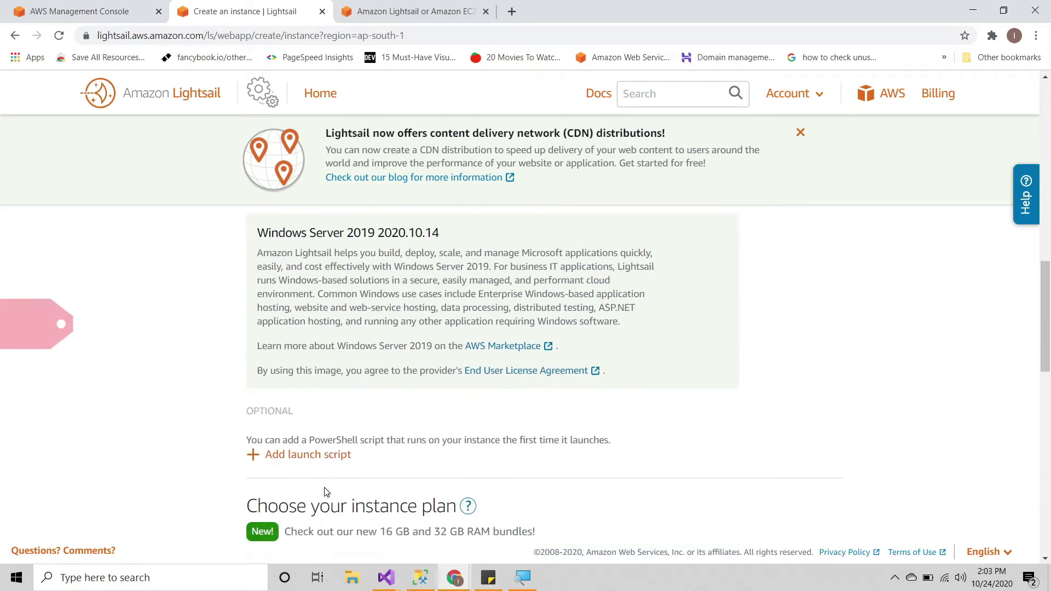
scroll(325, 494, "down", 1)
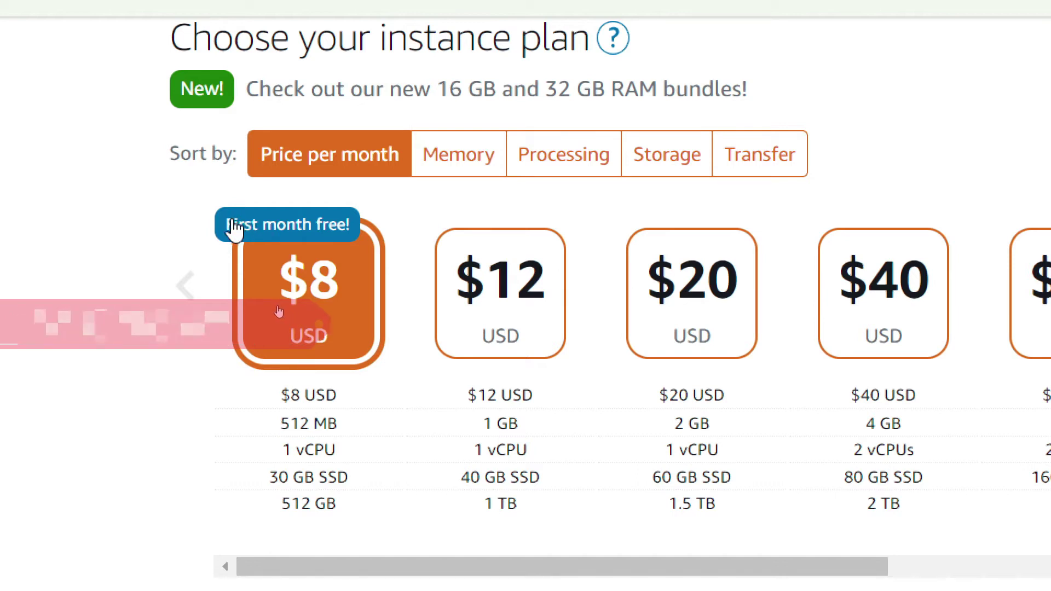
left_click(556, 292)
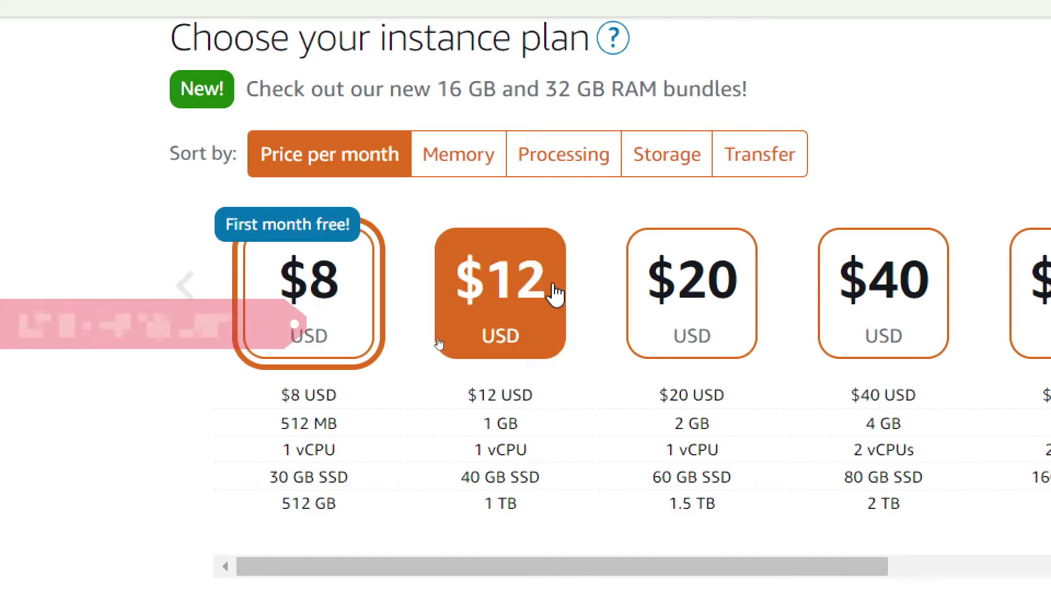
left_click(294, 304)
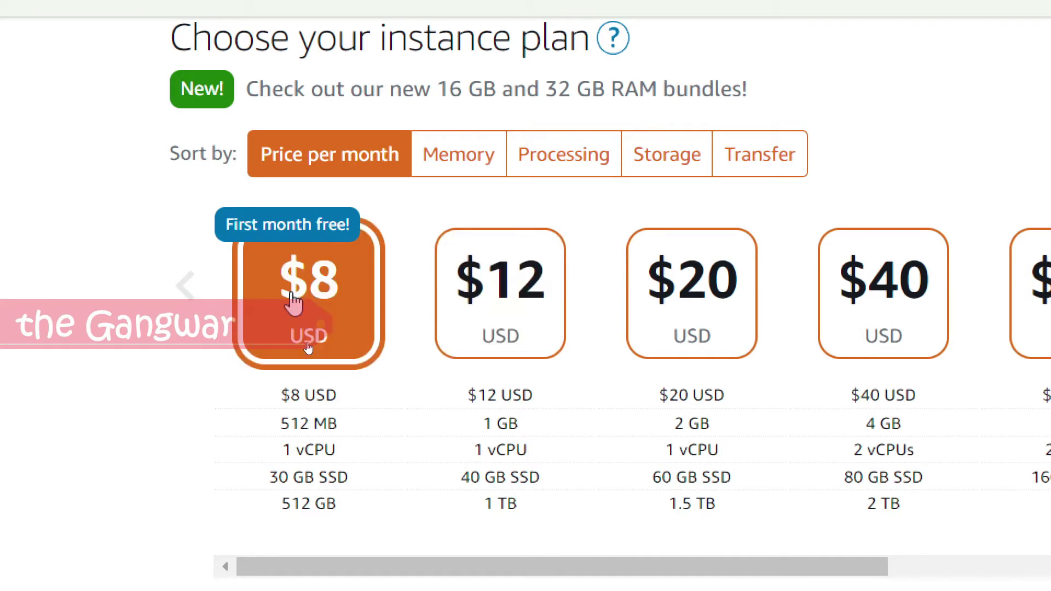
scroll(612, 192, "up", 10)
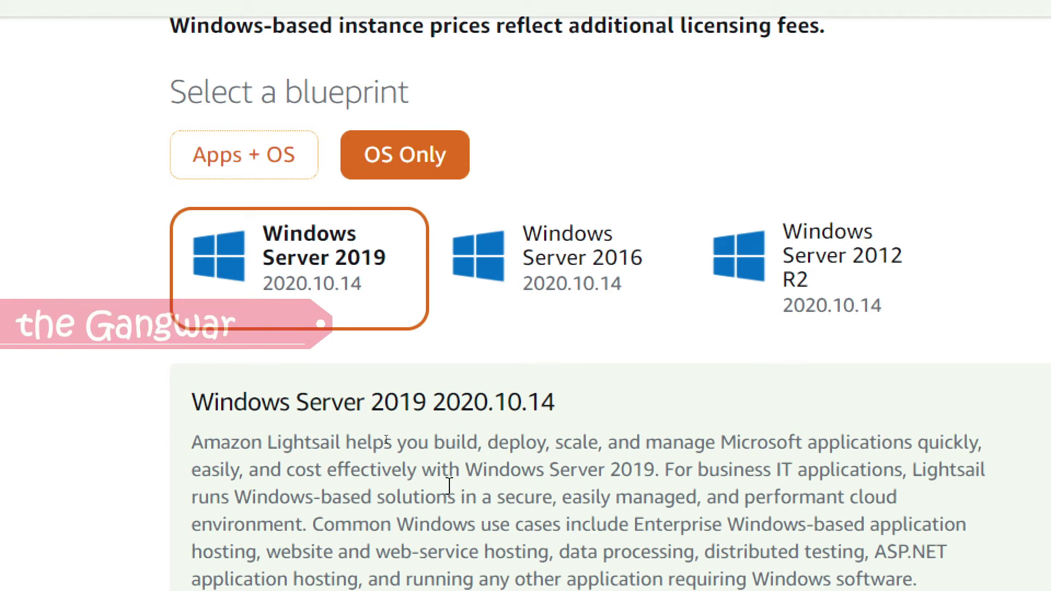
scroll(449, 485, "down", 10)
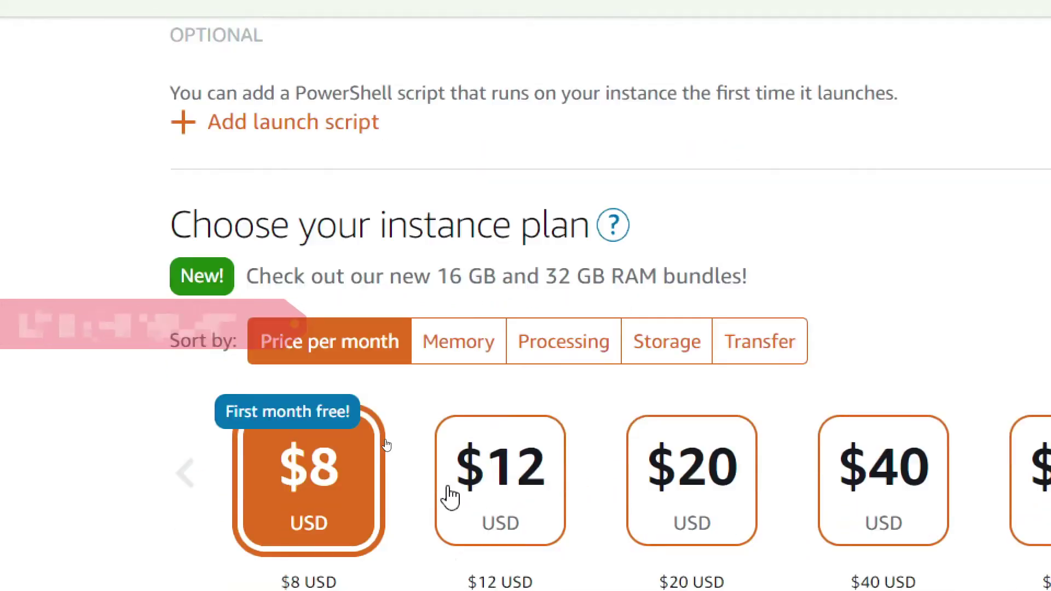
scroll(451, 497, "down", 4)
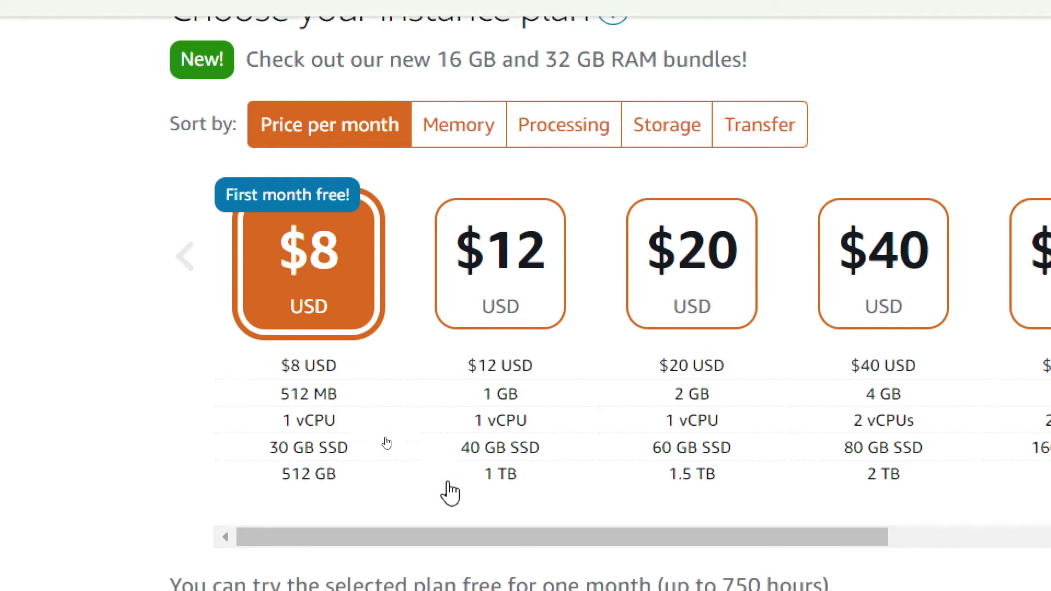
scroll(450, 493, "down", 2)
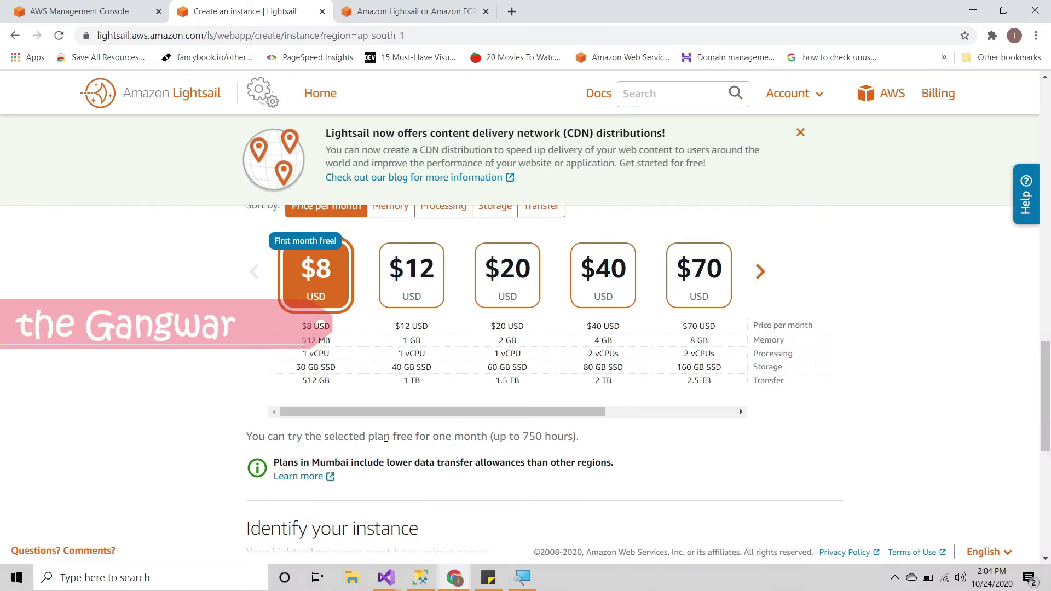
scroll(545, 413, "down", 3)
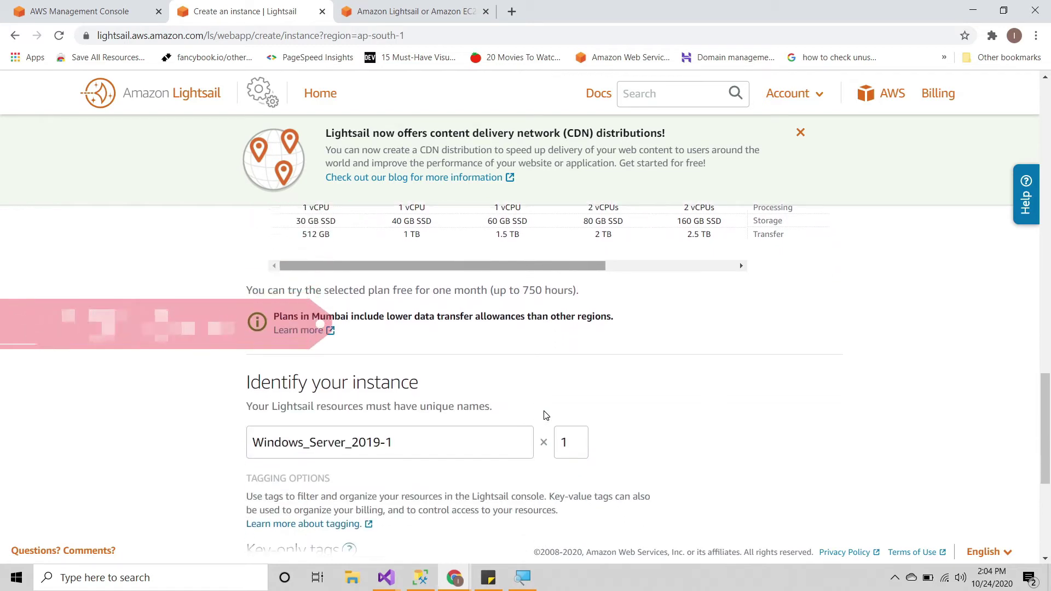
scroll(546, 415, "down", 3)
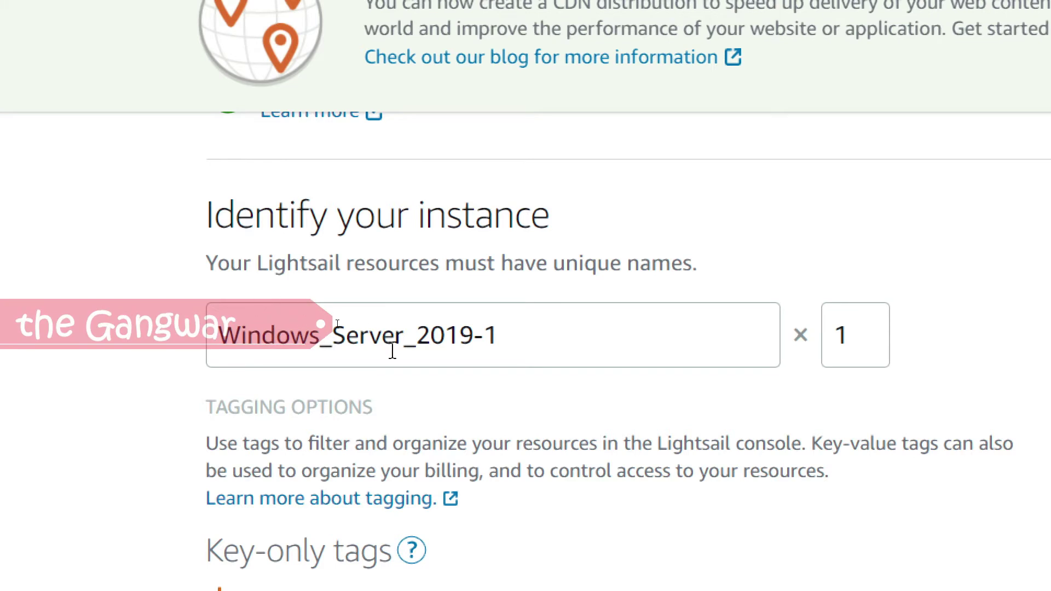
triple_click(302, 316)
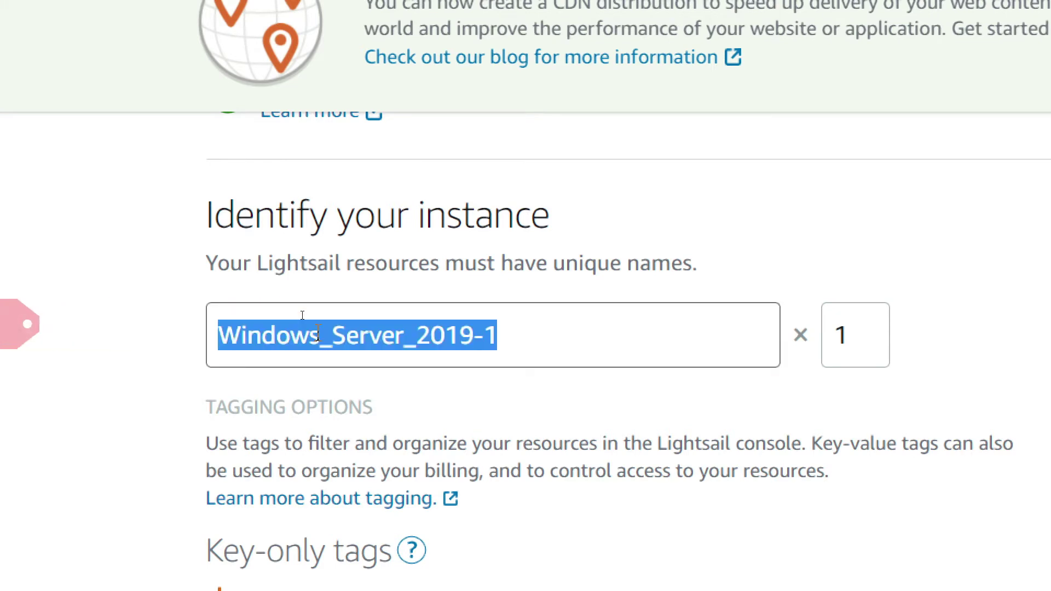
left_click(318, 334)
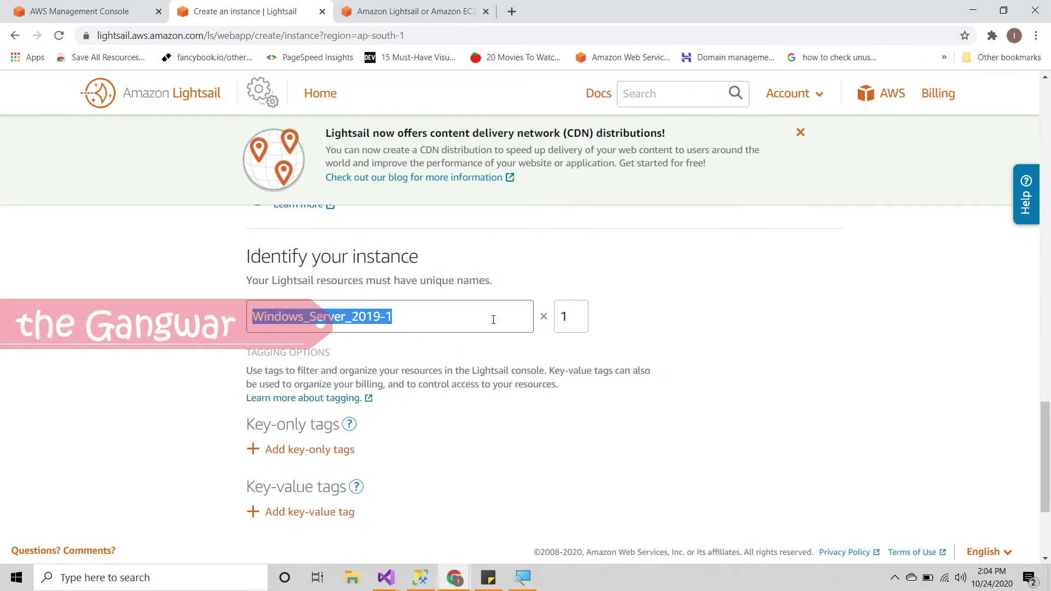
left_click(403, 328)
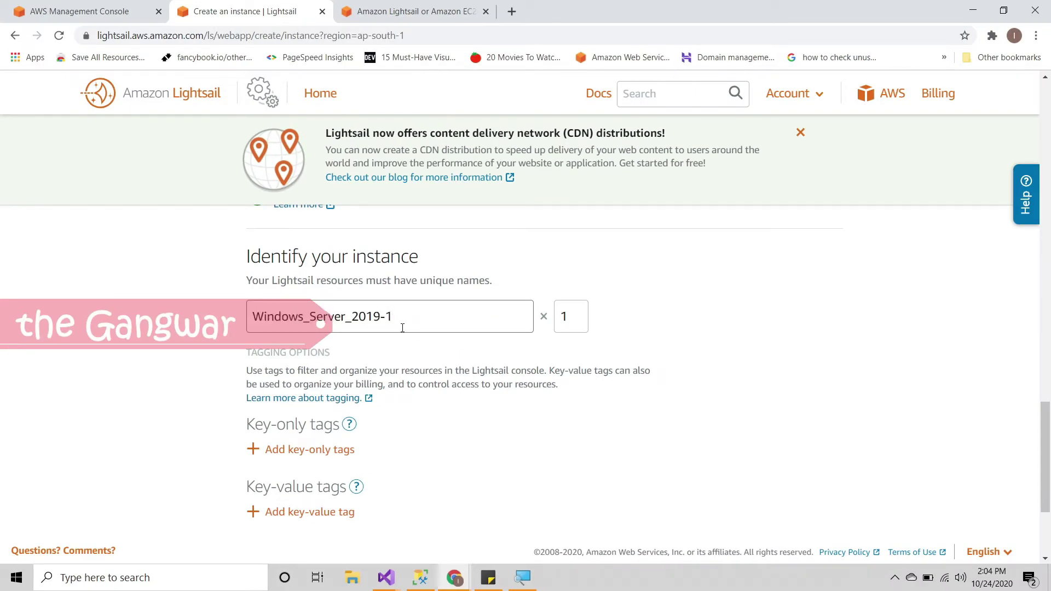
scroll(403, 328, "down", 1)
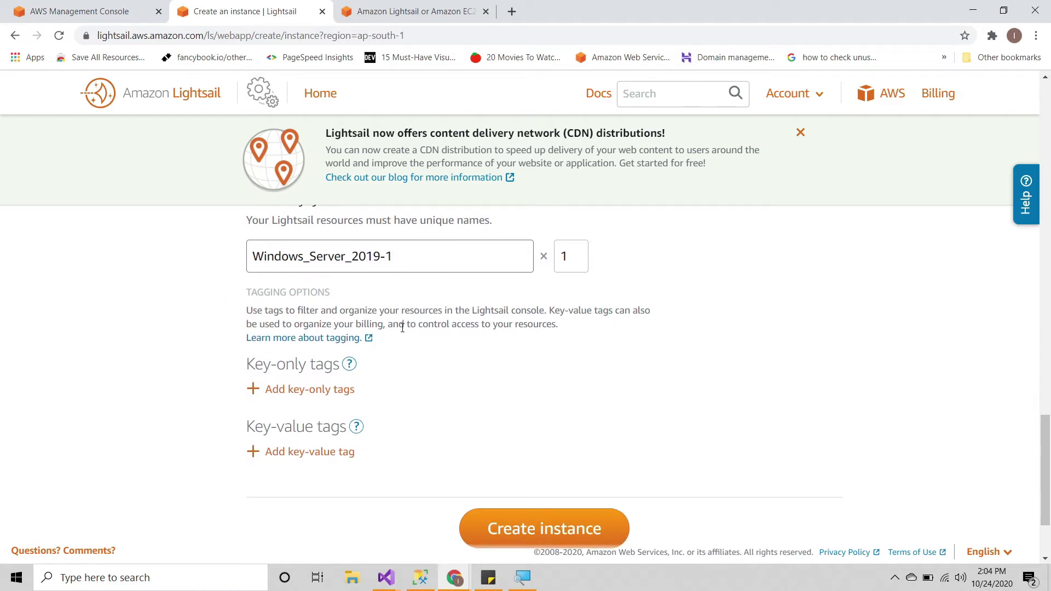
scroll(403, 328, "up", 1)
scroll(402, 328, "down", 3)
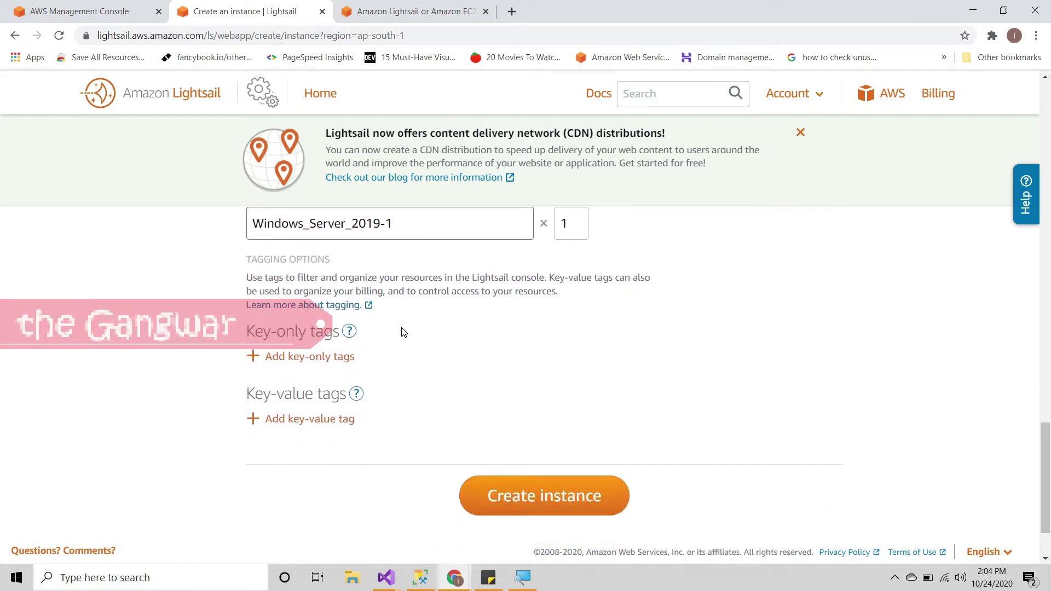
scroll(403, 332, "down", 1)
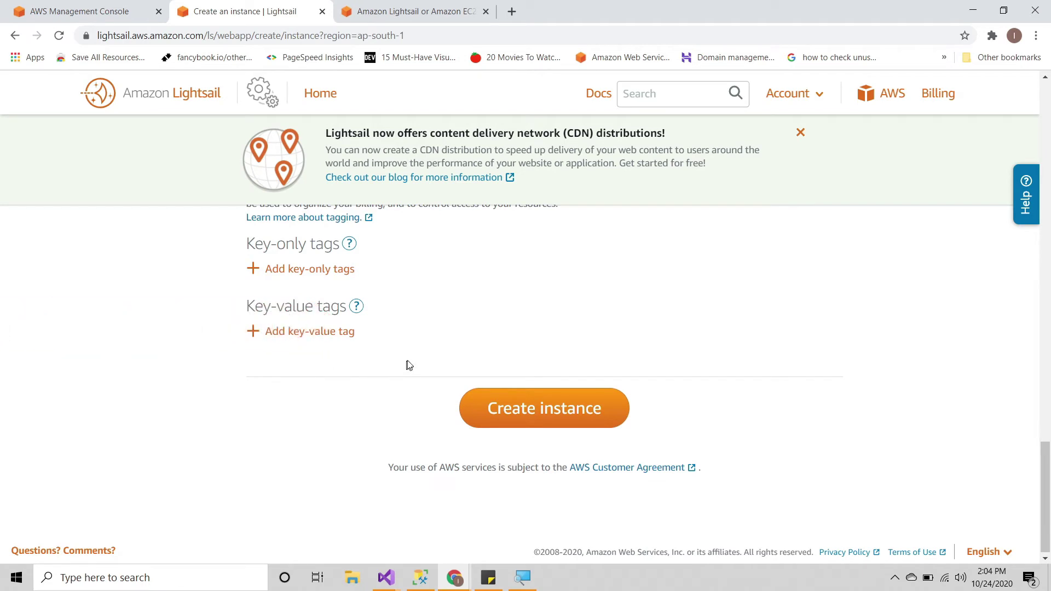
Step: Create Windows_Server_2019-1 and review its RAM, CPU and disk specs once running
left_click(534, 411)
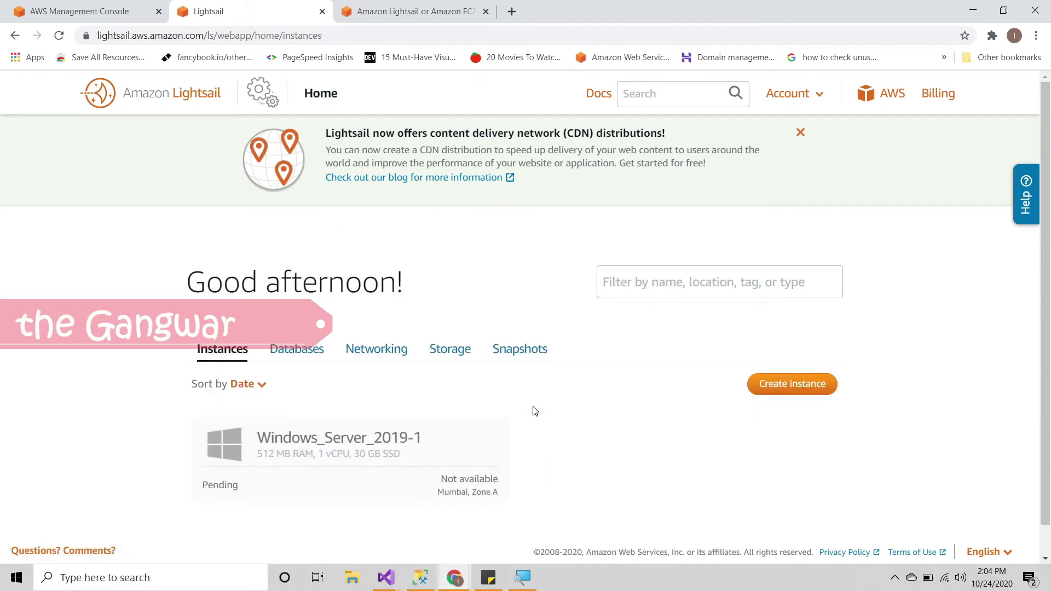
scroll(535, 411, "down", 1)
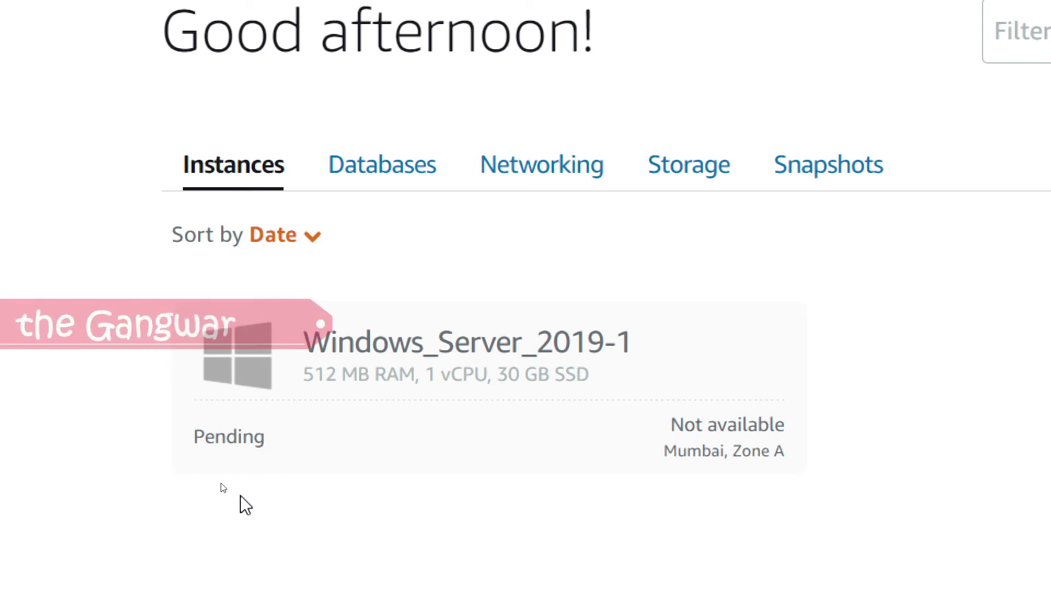
triple_click(308, 377)
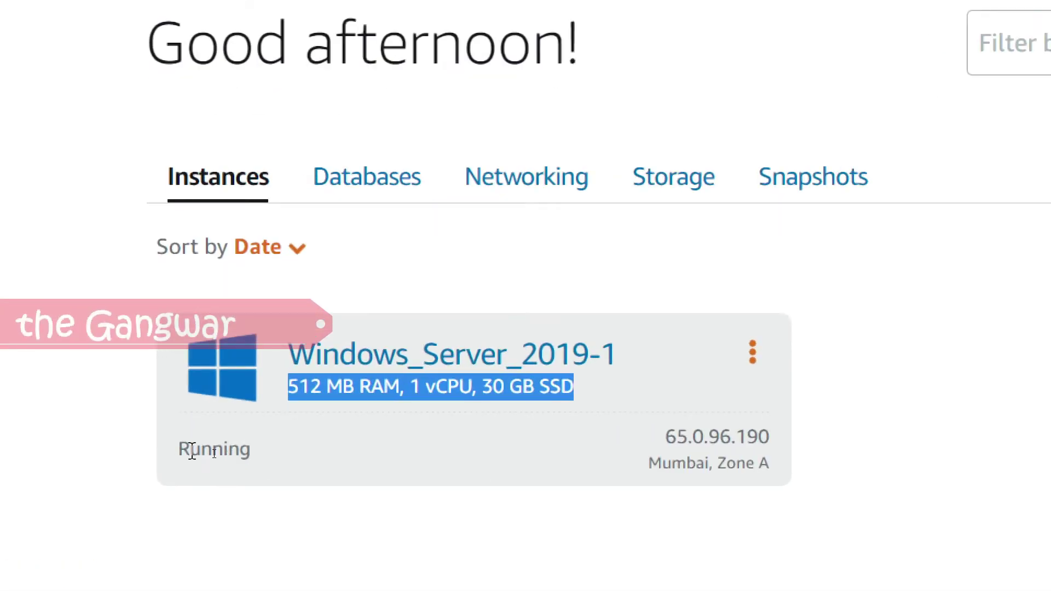
left_click(432, 408)
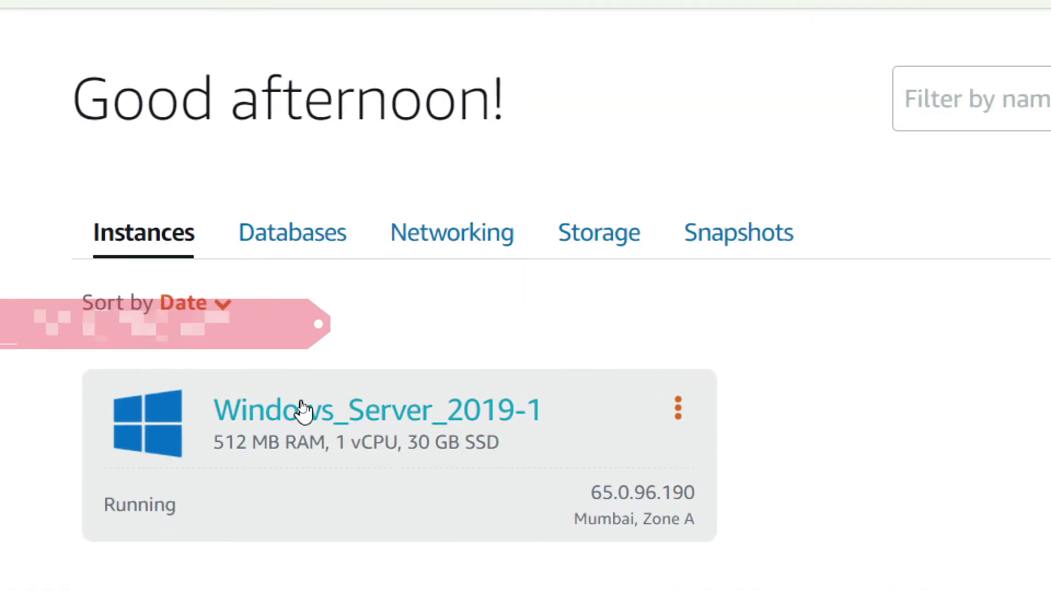
Step: Open Windows_Server_2019-1's Connect page and select the default login user name Administrator
left_click(357, 417)
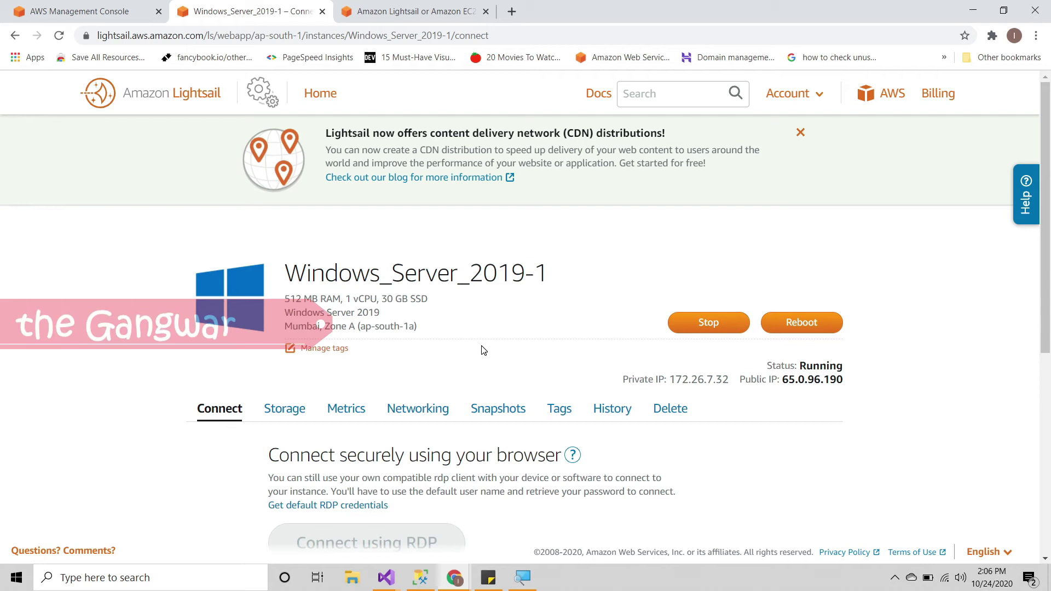
scroll(483, 350, "down", 5)
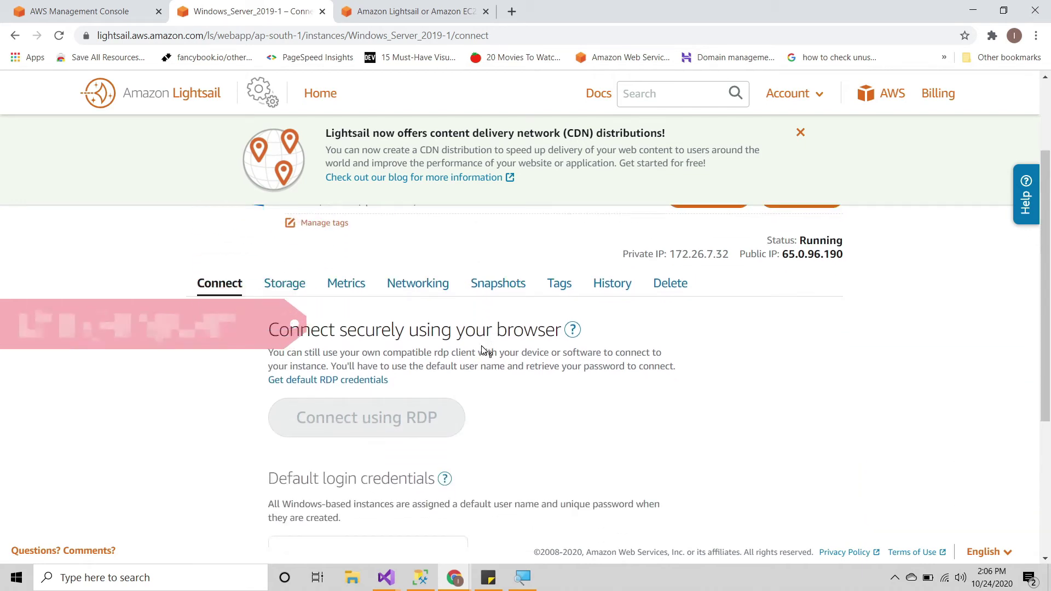
scroll(483, 351, "down", 2)
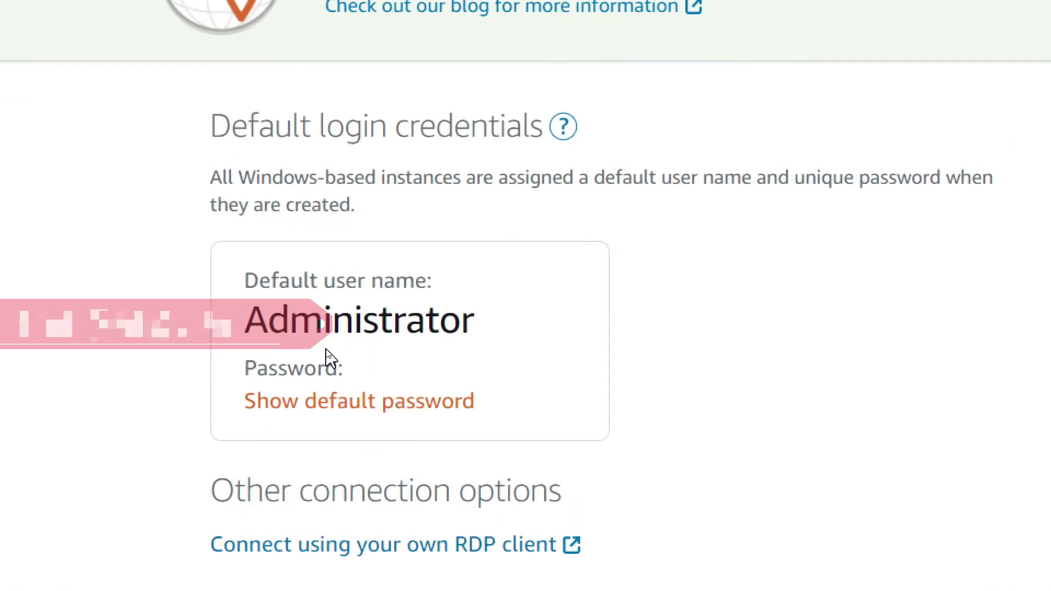
left_click_drag(255, 327, 540, 321)
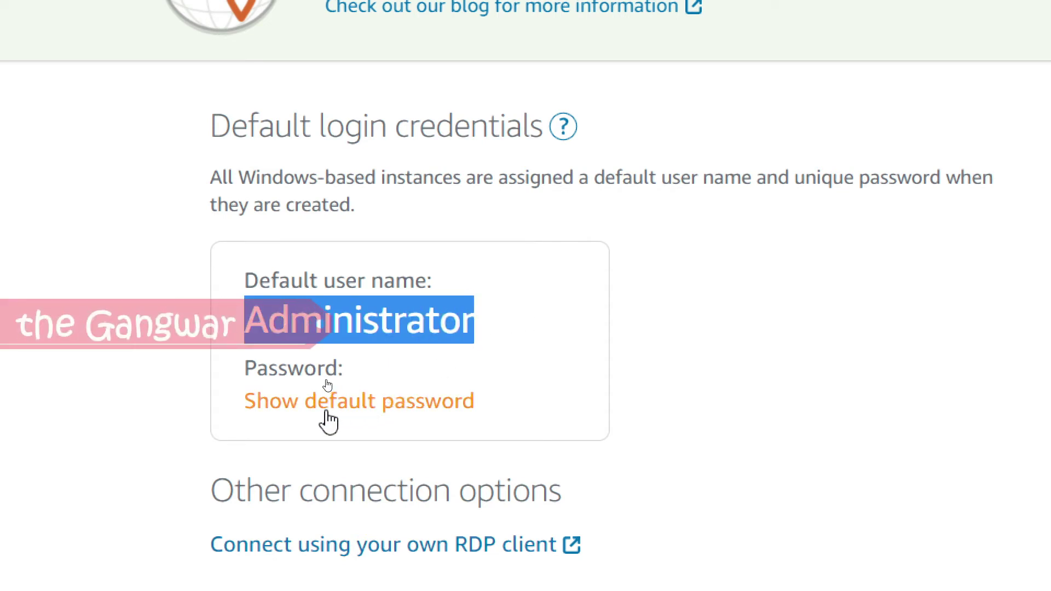
left_click(374, 327)
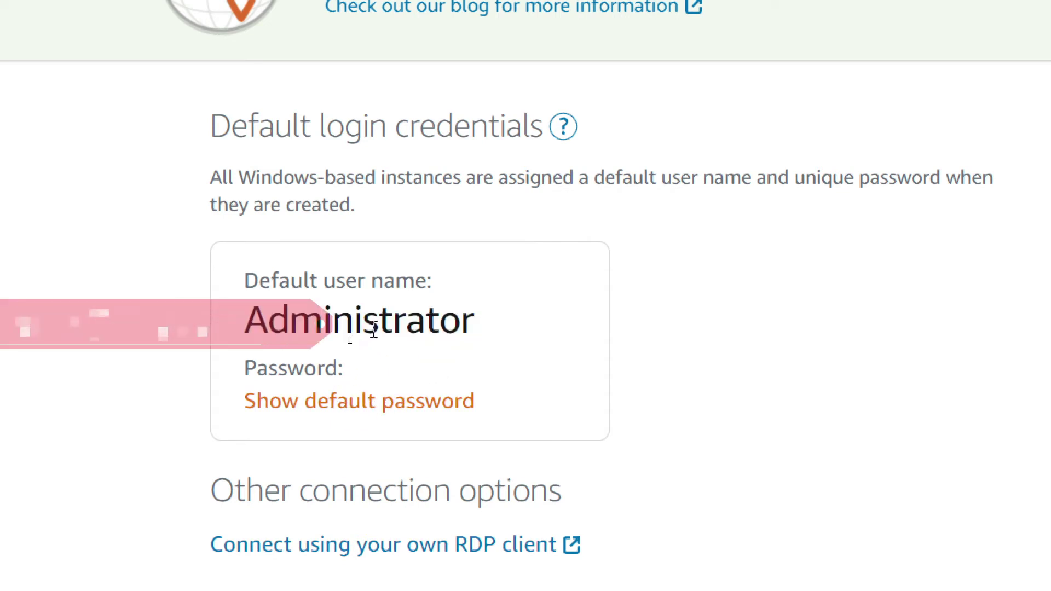
Step: Show and copy the Windows_Server_2019-1 default password, then scroll back to its Connect page
left_click(351, 405)
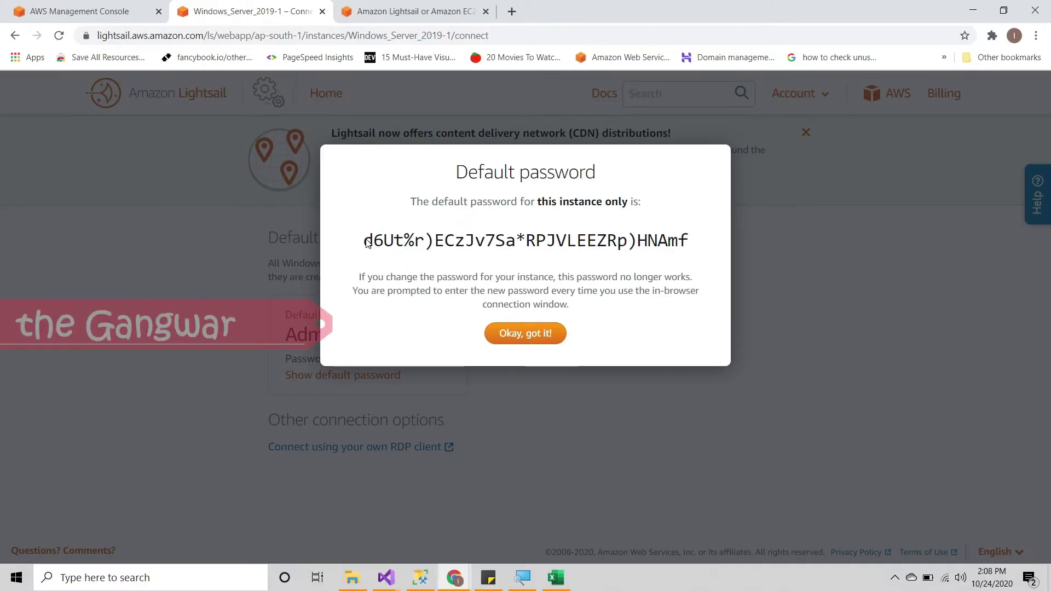
left_click_drag(367, 243, 644, 241)
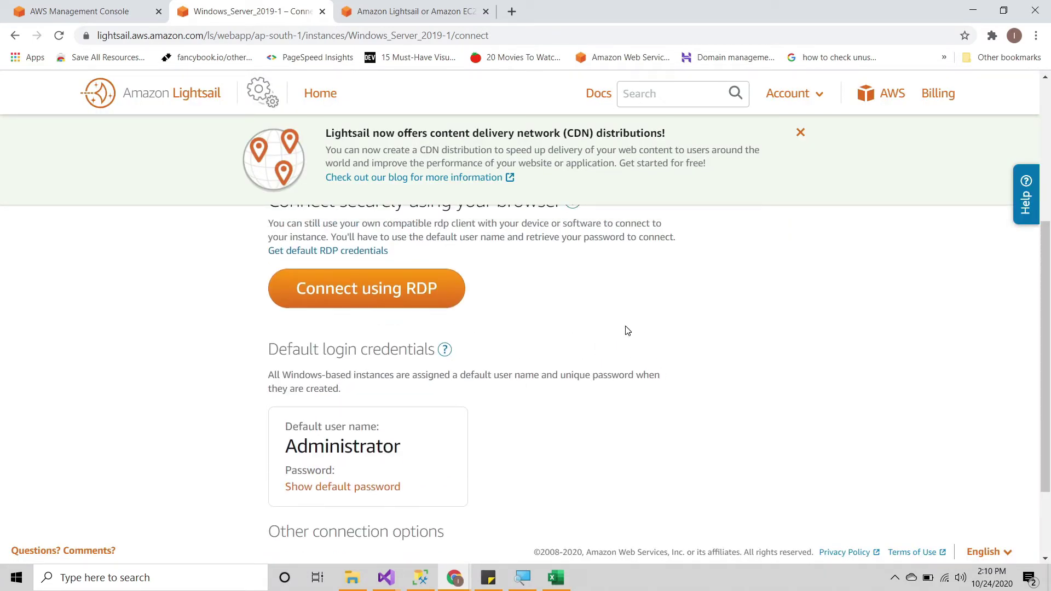
scroll(627, 330, "up", 5)
scroll(627, 328, "down", 3)
scroll(626, 326, "up", 1)
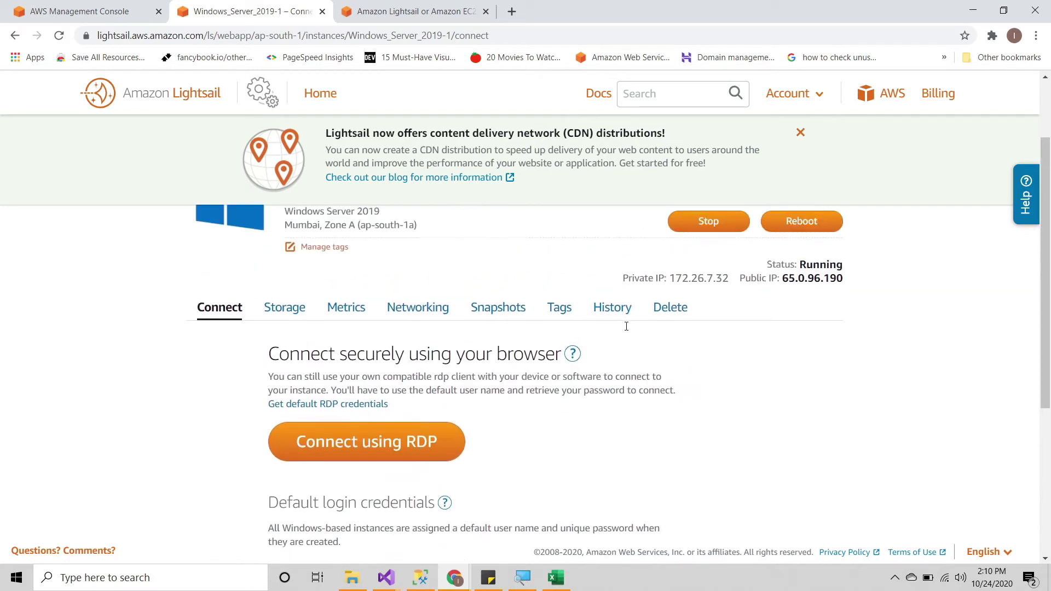
scroll(627, 328, "up", 1)
scroll(613, 430, "up", 2)
scroll(611, 430, "down", 2)
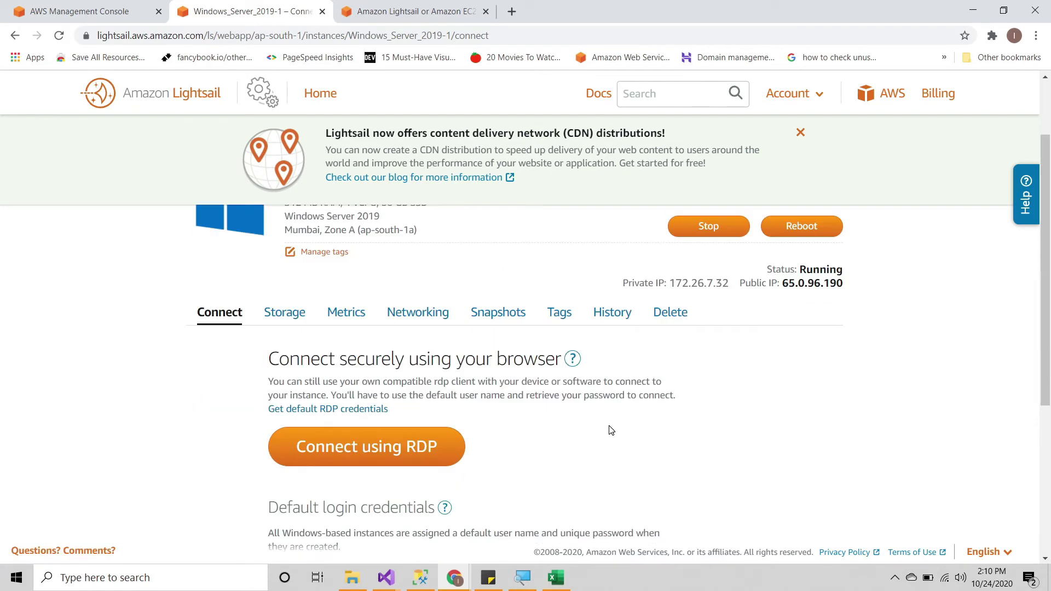
scroll(611, 430, "down", 2)
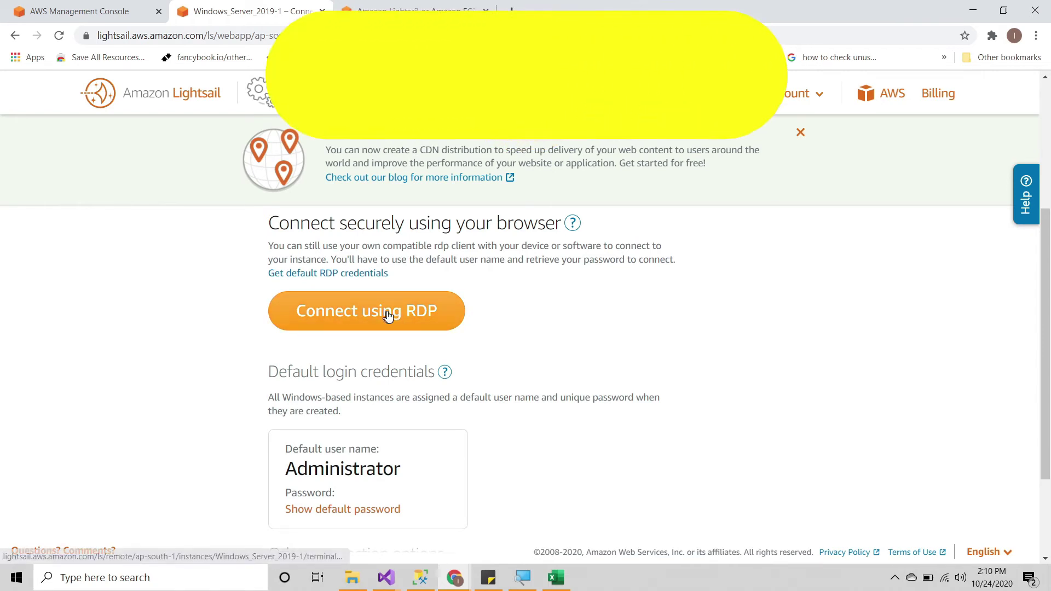
scroll(519, 336, "up", 1)
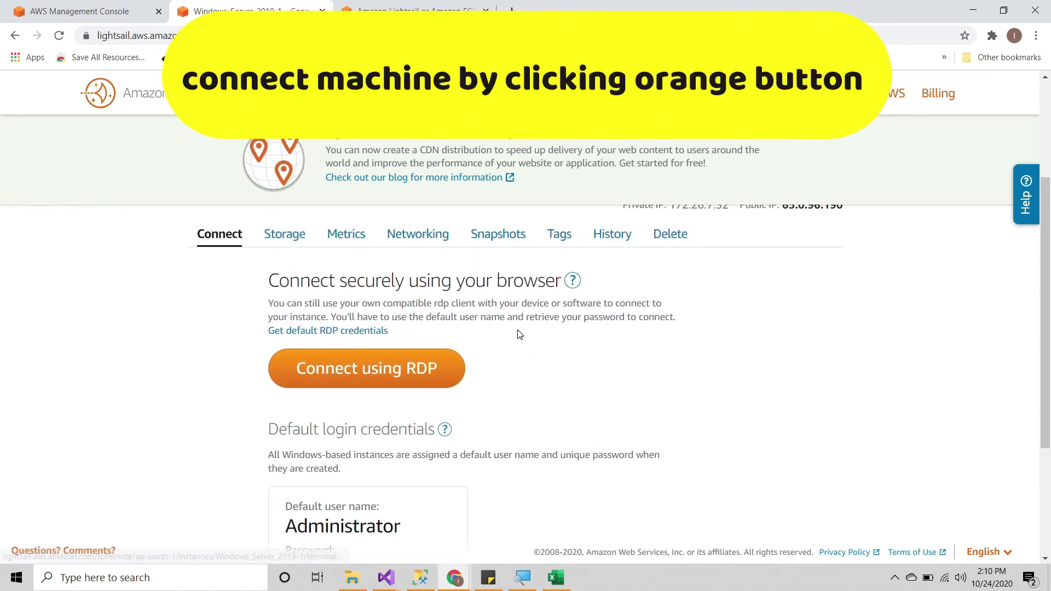
Step: Open and close the browser RDP session, then select the public IP 65.0.96.190
left_click(376, 363)
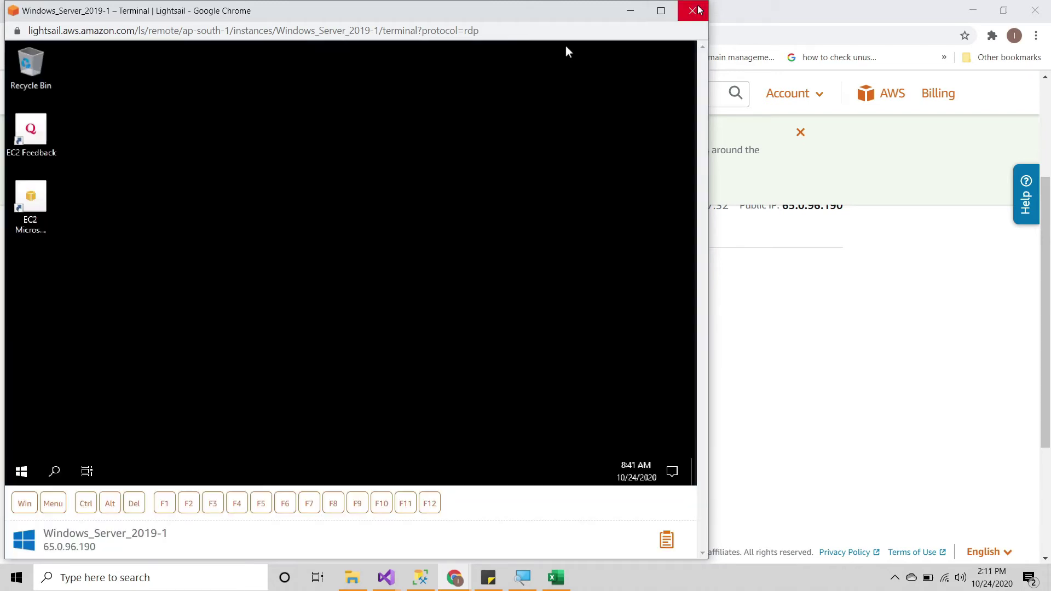
left_click(694, 10)
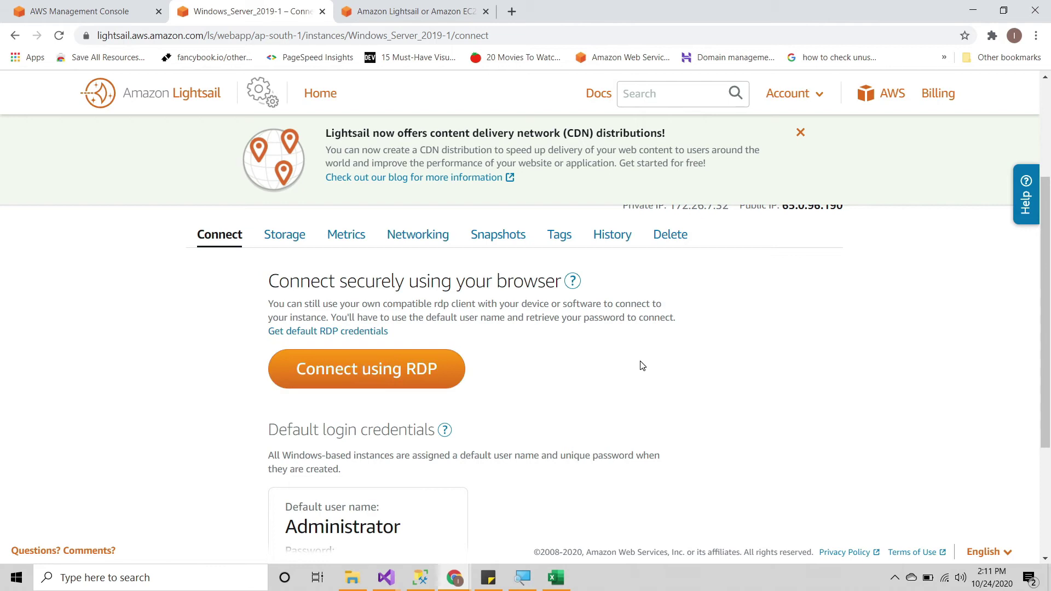
scroll(642, 366, "up", 2)
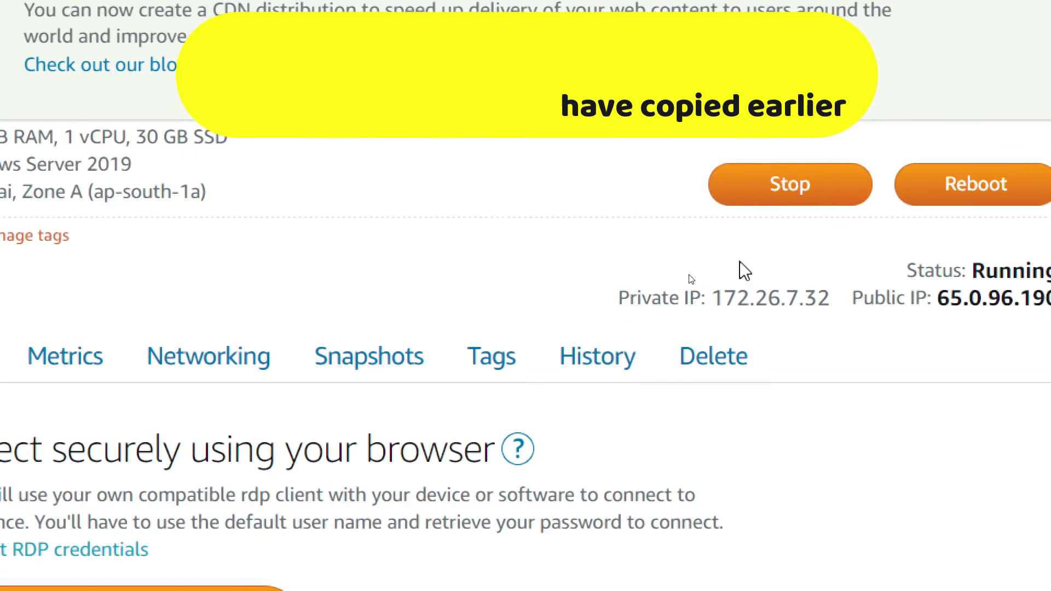
left_click_drag(592, 300, 875, 301)
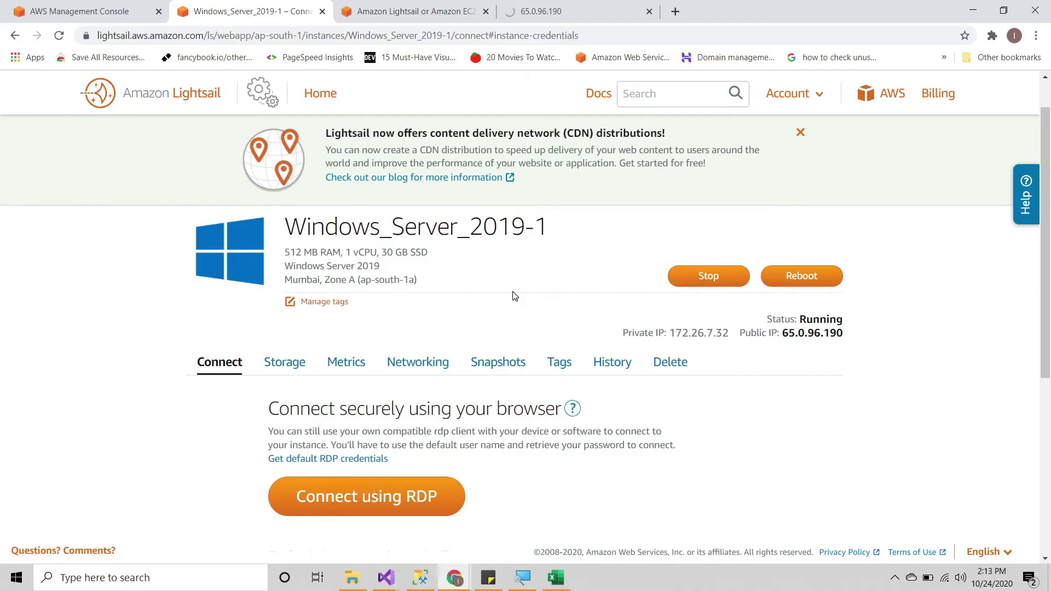
Step: Find Remote Desktop Connection with a Start search for 'rem', launch it, and paste the IP
key("super")
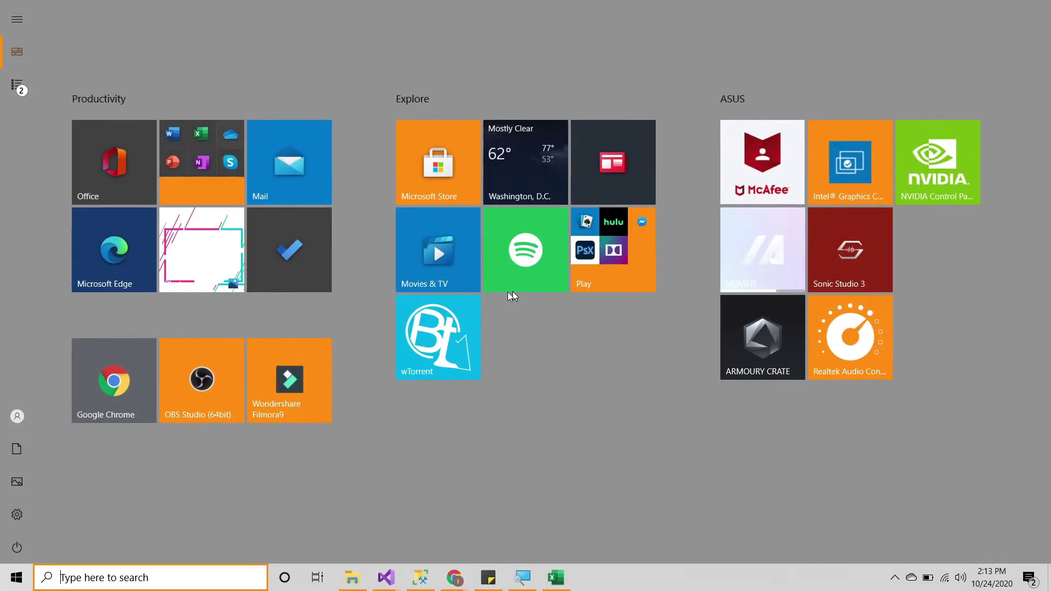
type("rem")
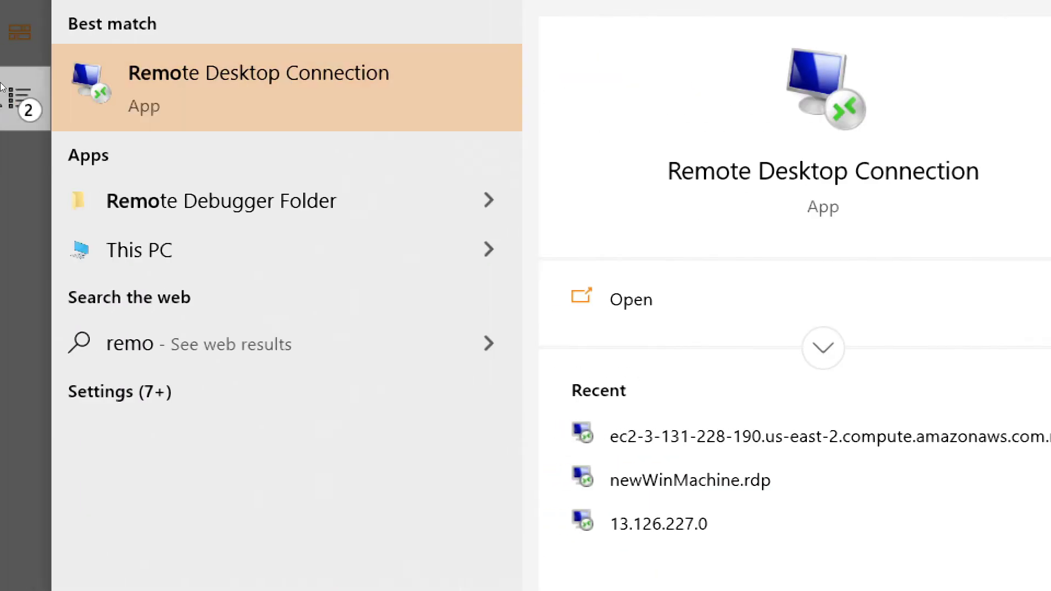
left_click(114, 82)
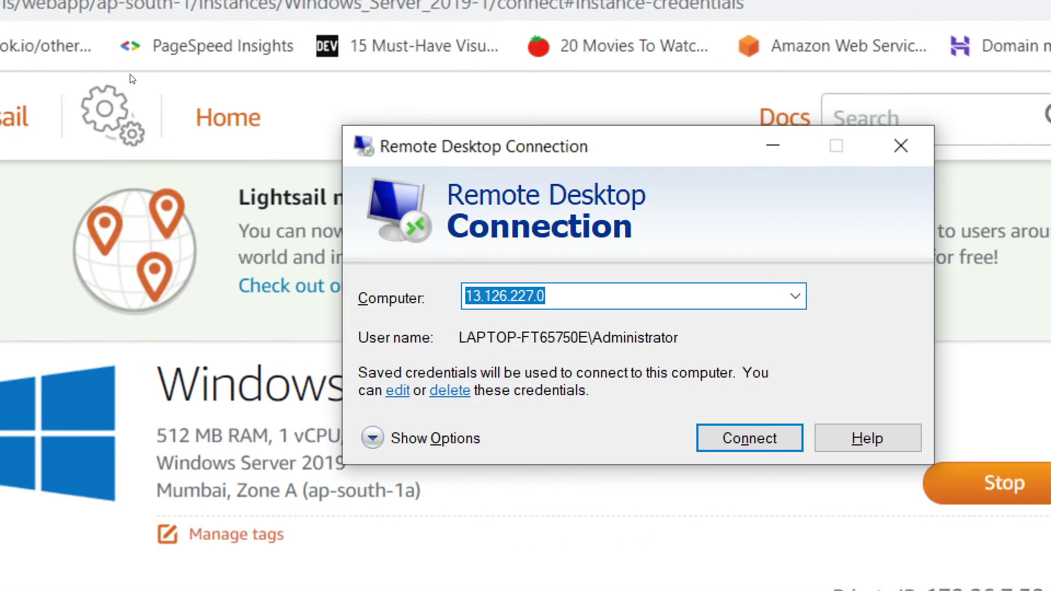
type("65.0.96.190")
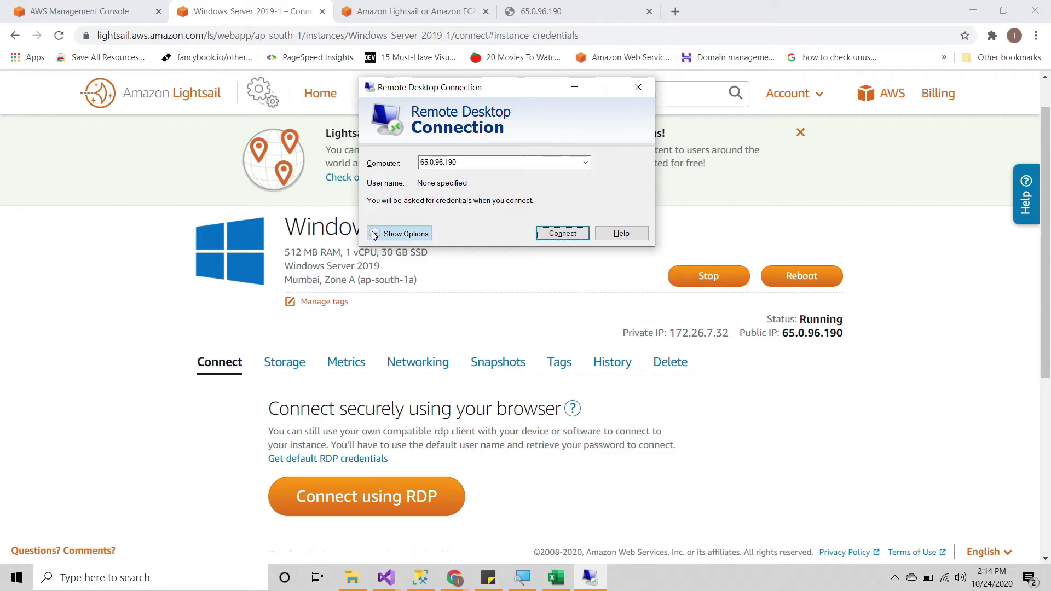
Step: Expand the connection options and enter 65.0.96.190 as the computer address
left_click(375, 234)
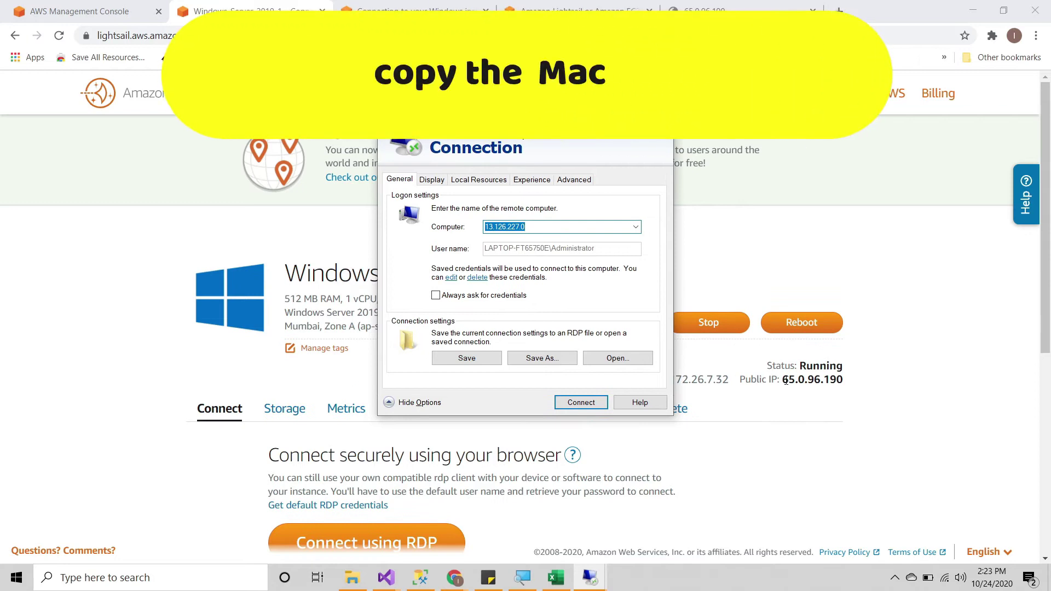
double_click(785, 380)
key("ctrl+c")
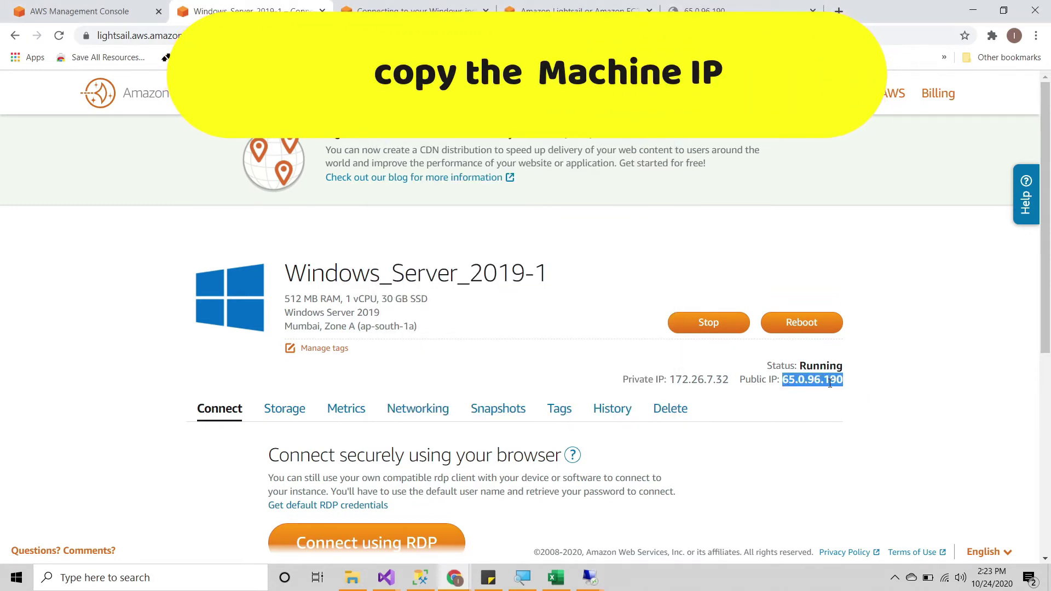
key("alt+Tab")
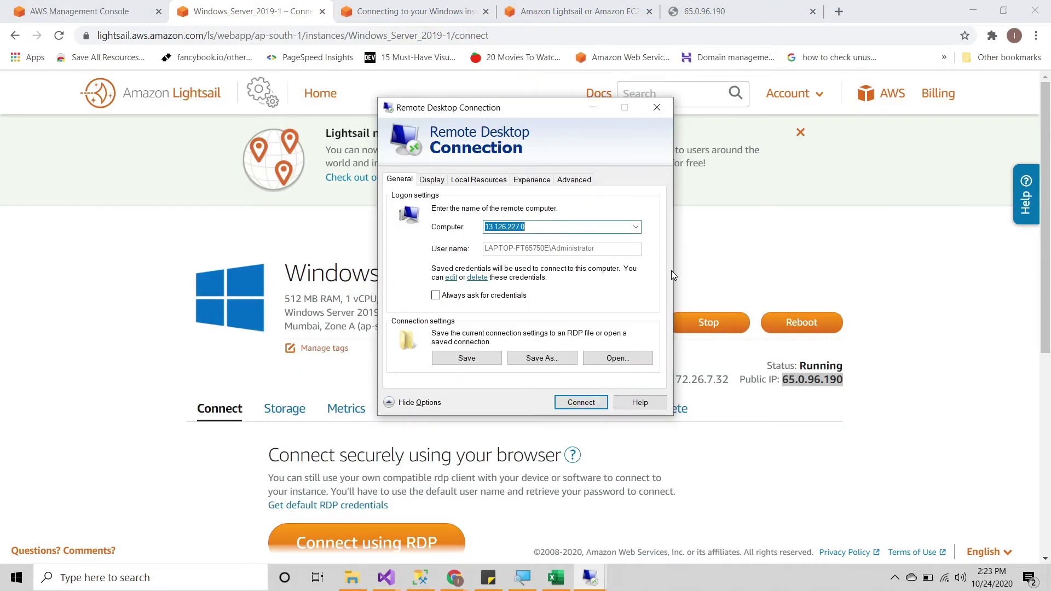
key("ctrl+v")
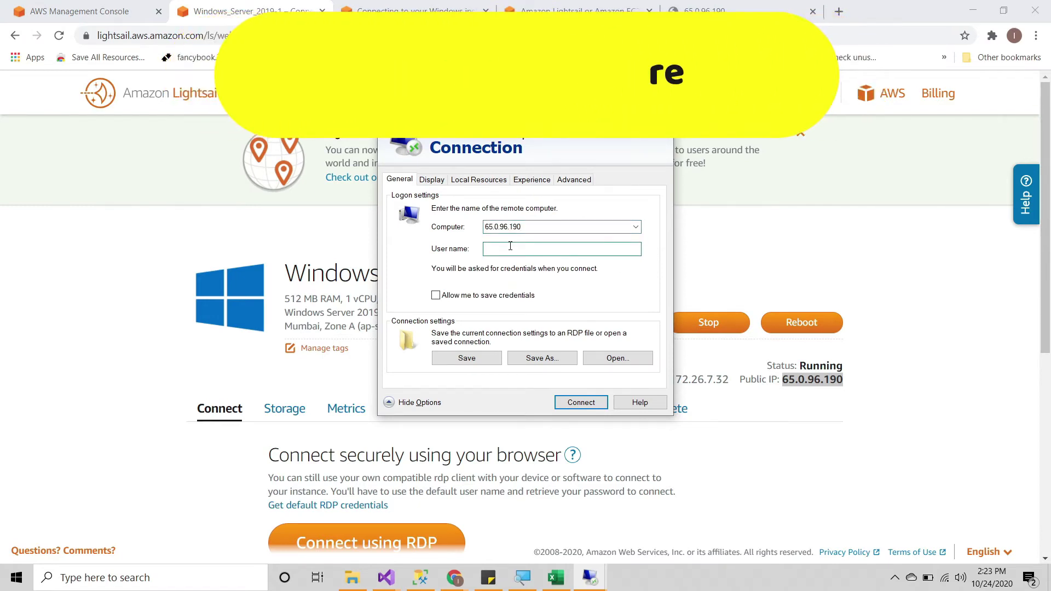
Step: Sign in as Administrator with the copied default password, remember the credentials, and connect
scroll(305, 410, "down", 3)
scroll(305, 410, "down", 3)
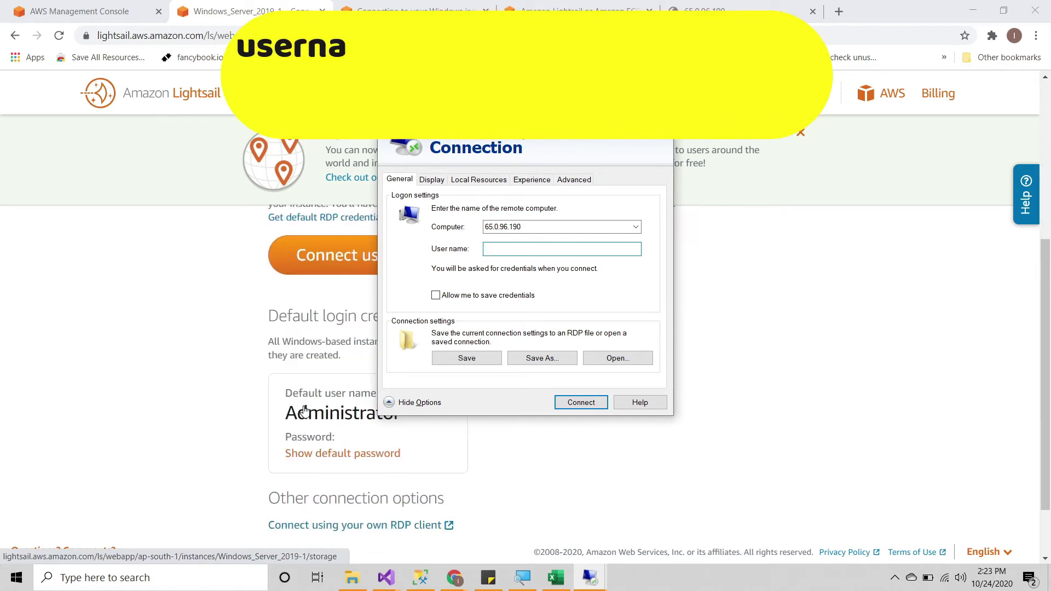
left_click(315, 389)
double_click(315, 390)
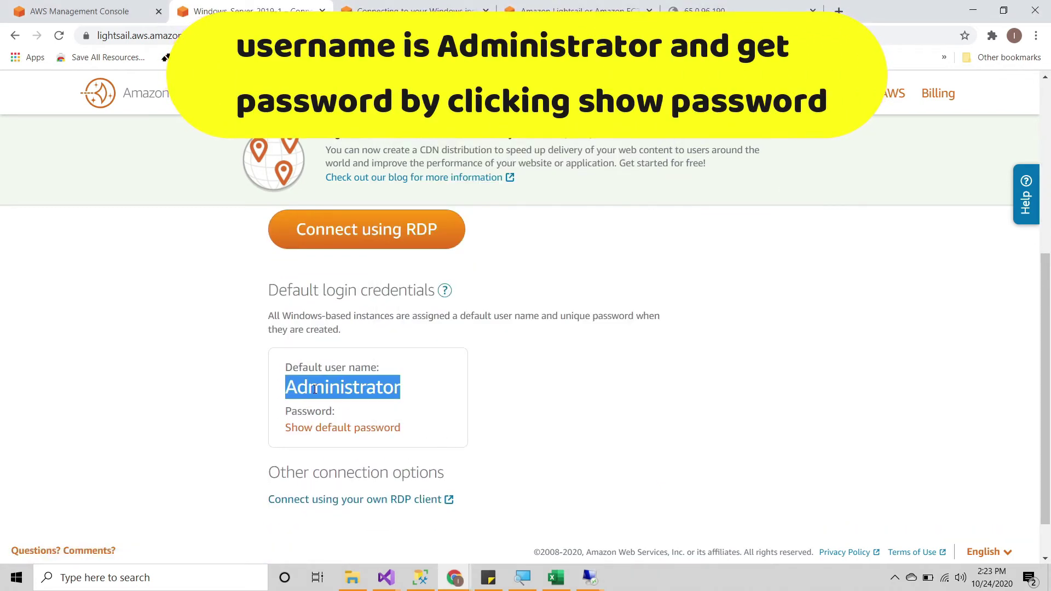
key("alt+Tab")
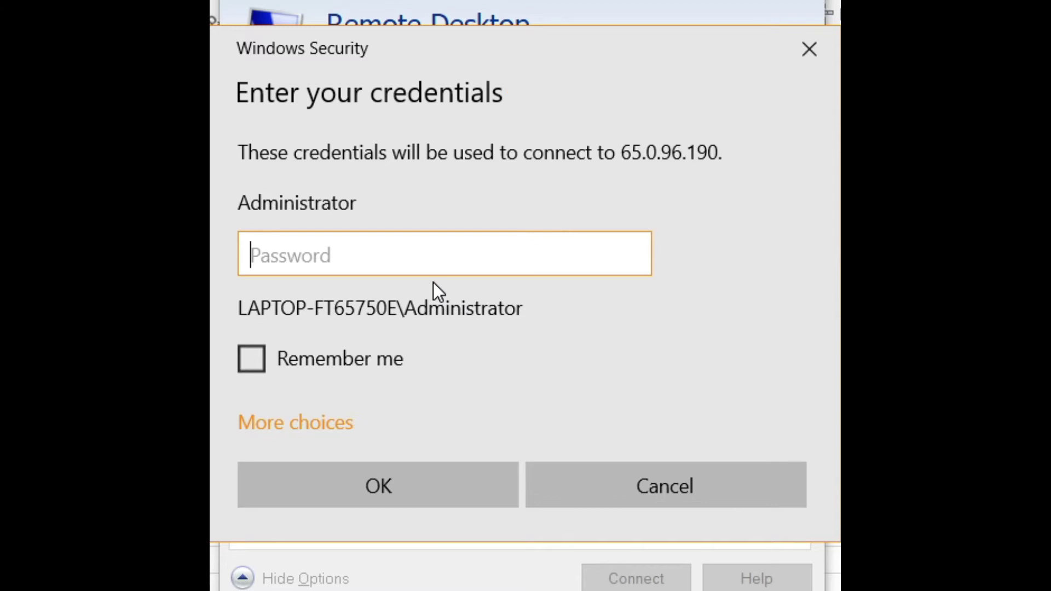
key("ctrl+v")
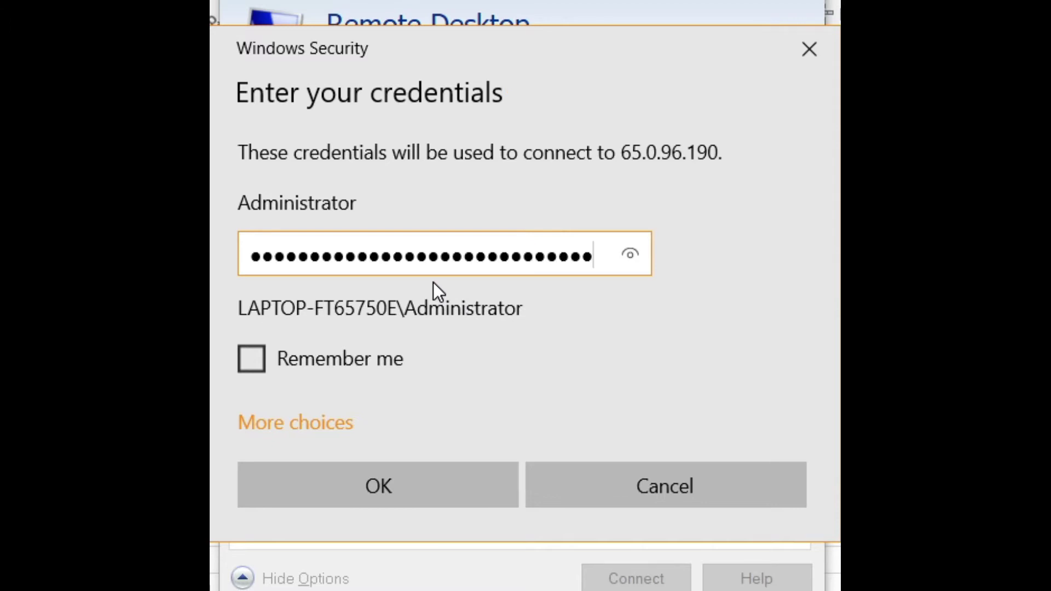
left_click(359, 369)
left_click(404, 483)
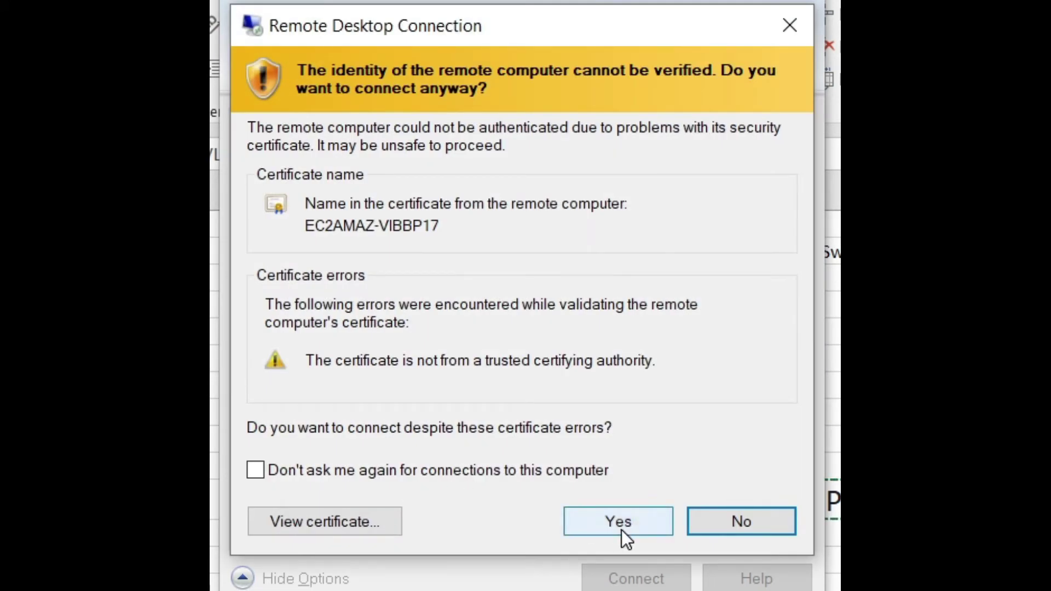
Step: Accept the certificate warning, then launch Server Manager on the remote server
left_click(622, 527)
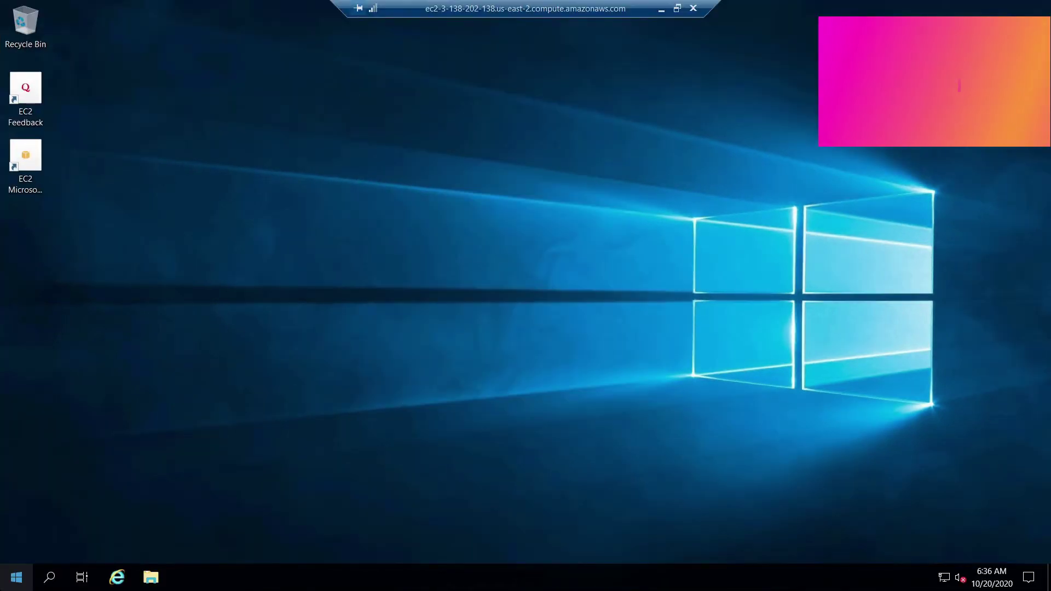
left_click(16, 578)
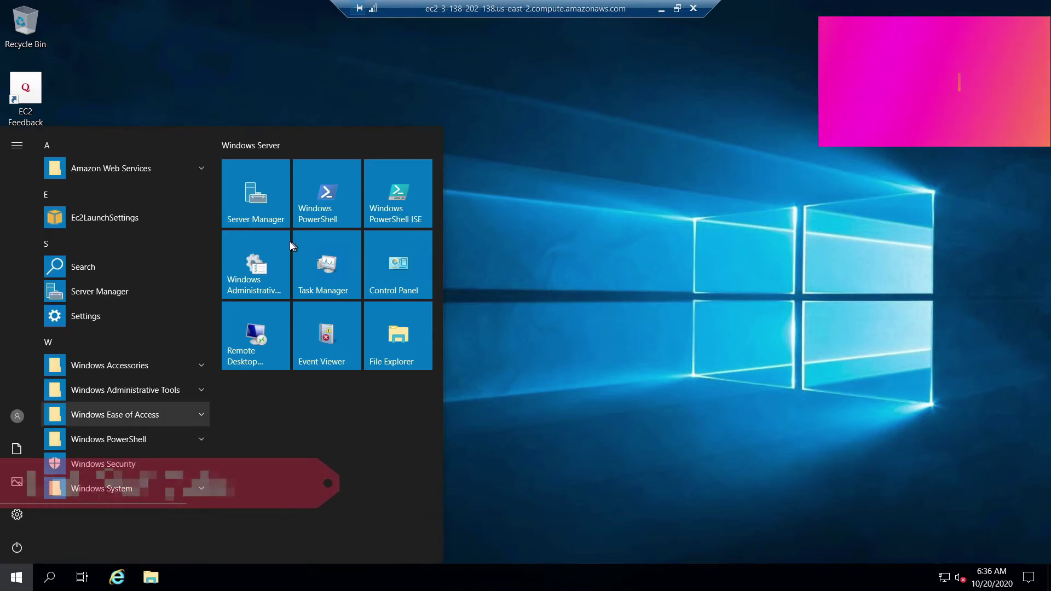
left_click(255, 202)
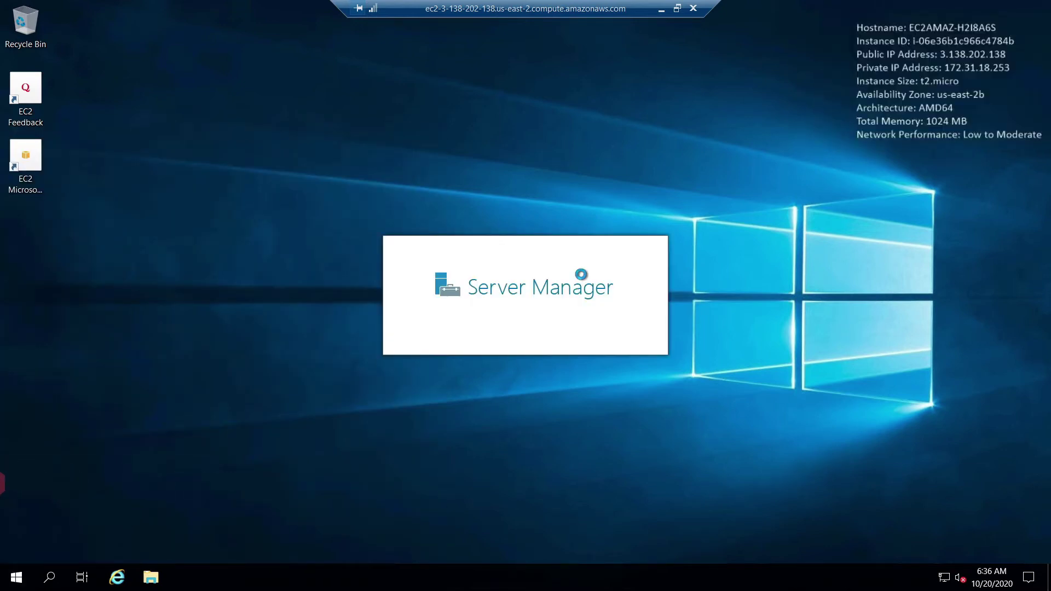
key("Escape")
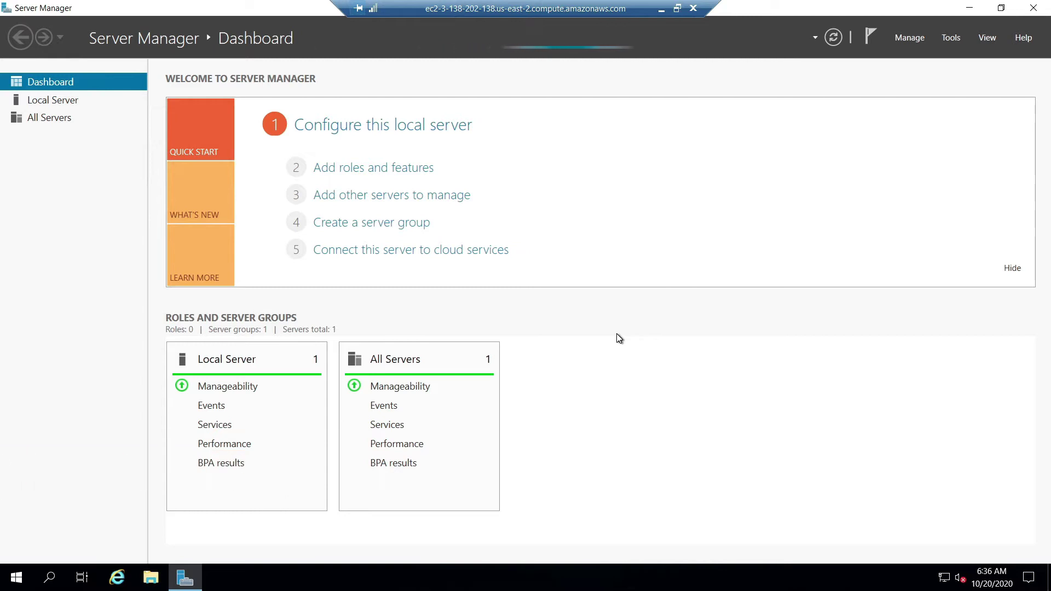
Step: Start a role-based Add Roles and Features install and select Web Server (IIS) with its management tools
left_click(354, 172)
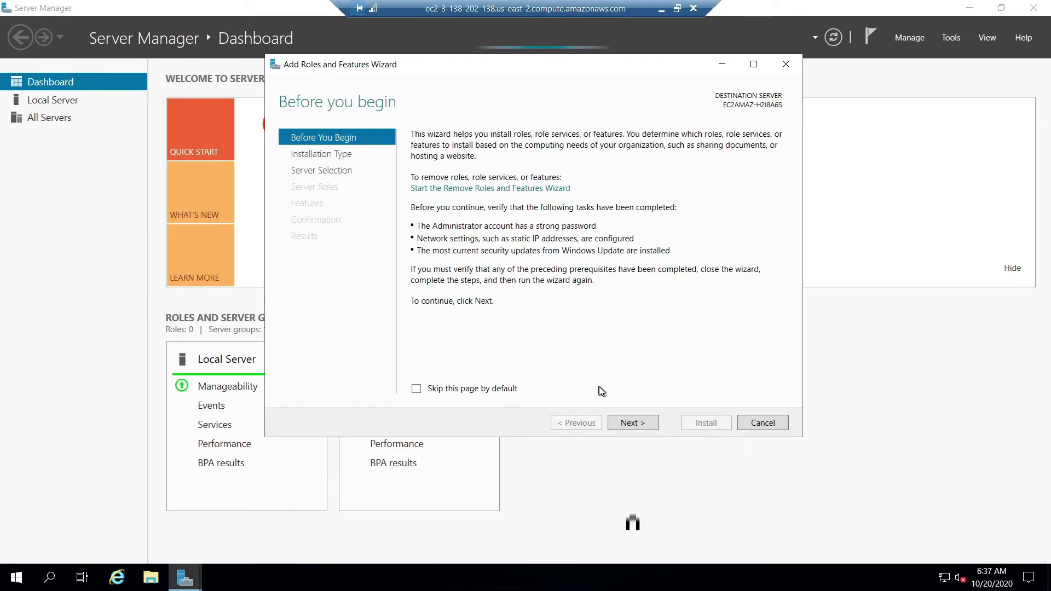
left_click(625, 423)
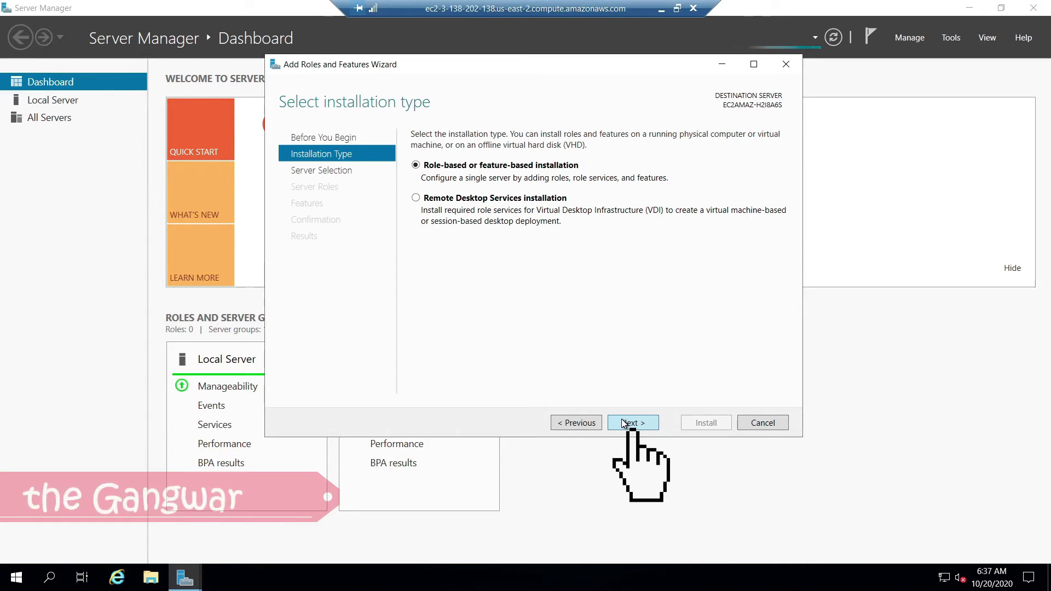
left_click(624, 423)
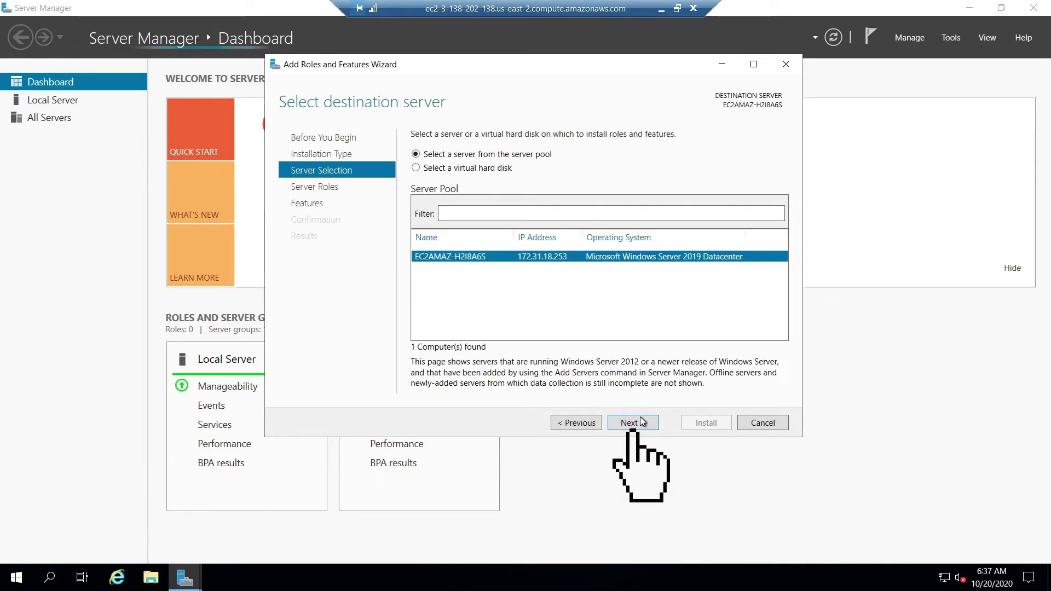
left_click(643, 423)
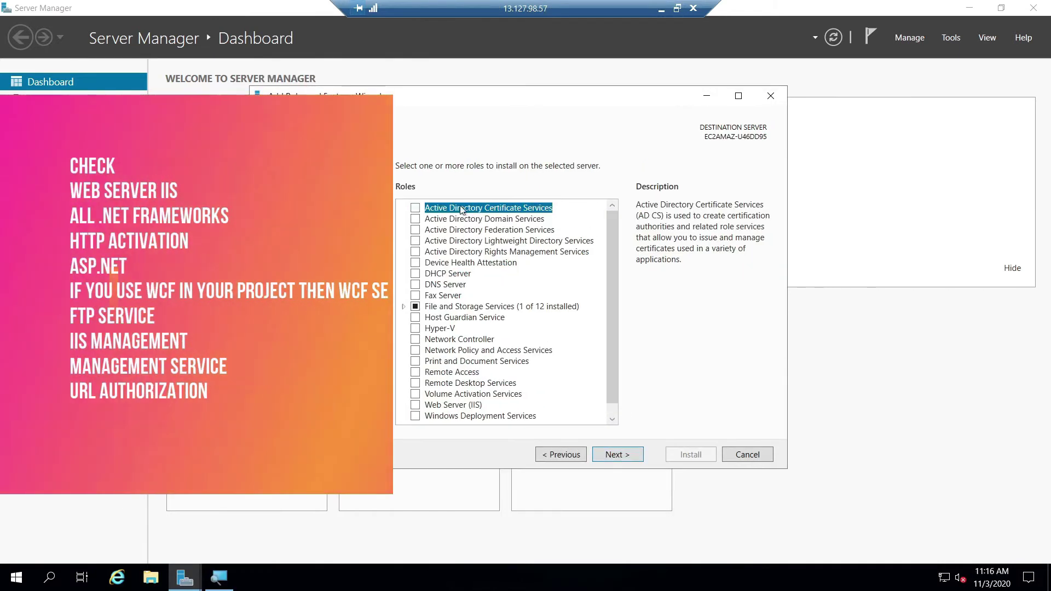
key("Down")
key("Down")
key("Down")
key("Down")
key("Down")
key("Down")
key("Down")
key("Down")
key("Down")
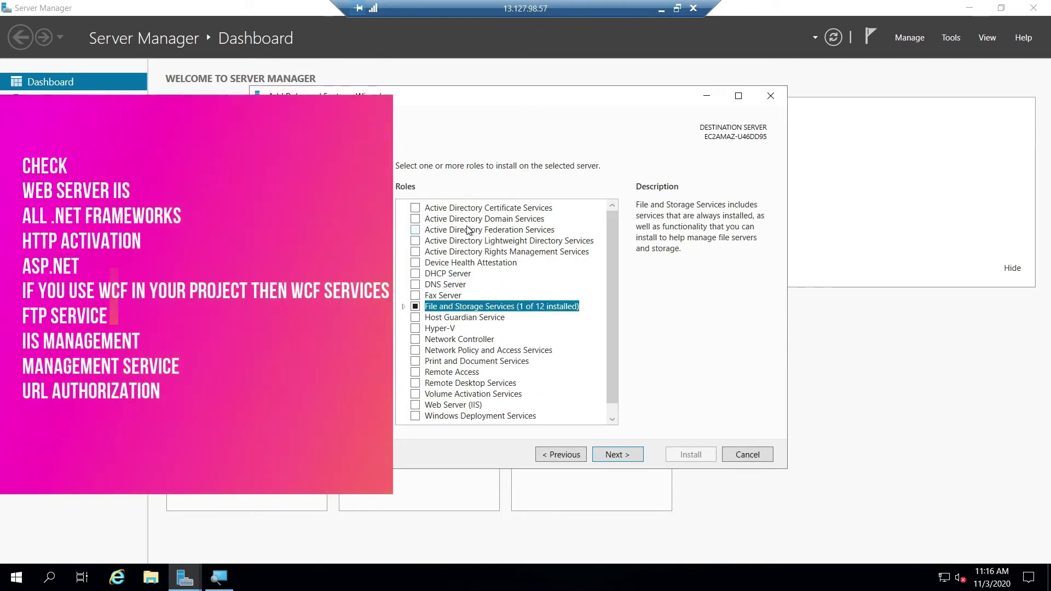
key("Right")
key("Down")
key("Left")
key("Left")
key("Left")
key("Down")
key("Down")
key("Down")
key("Down")
key("Down")
key("Down")
key("Down")
key("Down")
key("Down")
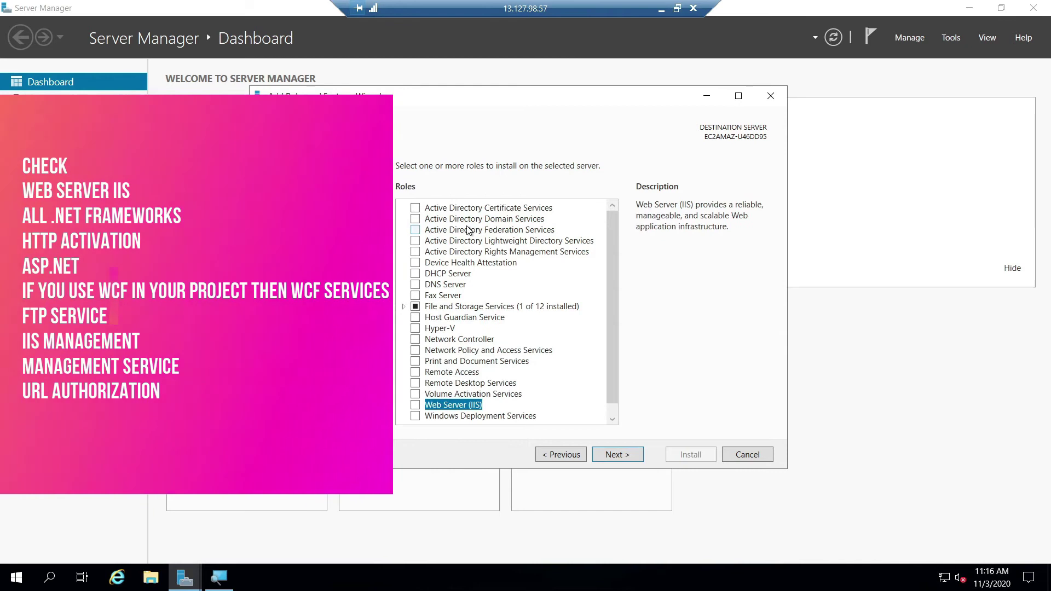
left_click(415, 406)
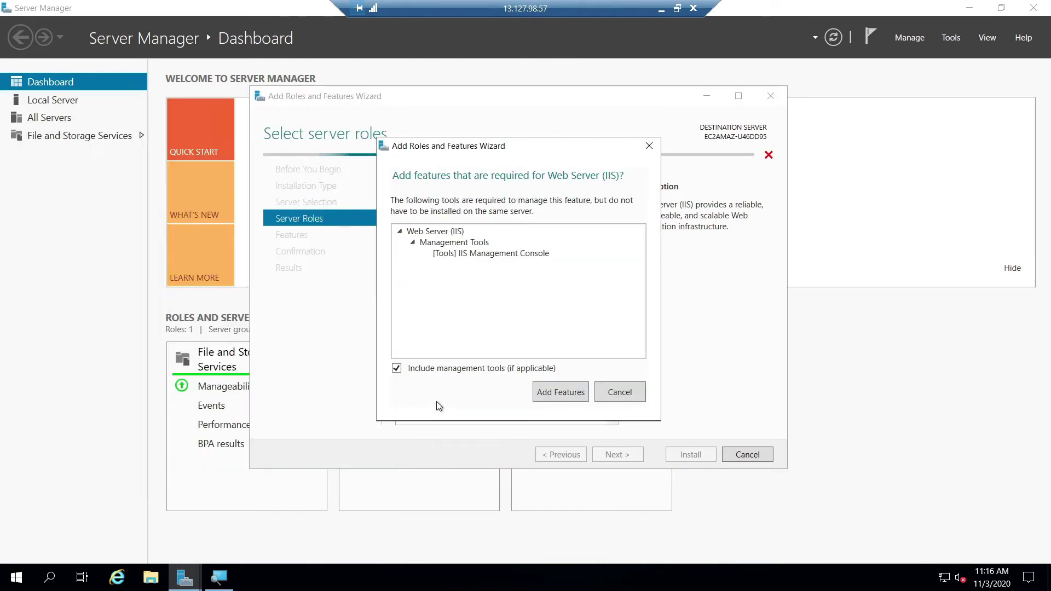
left_click(559, 391)
left_click(616, 453)
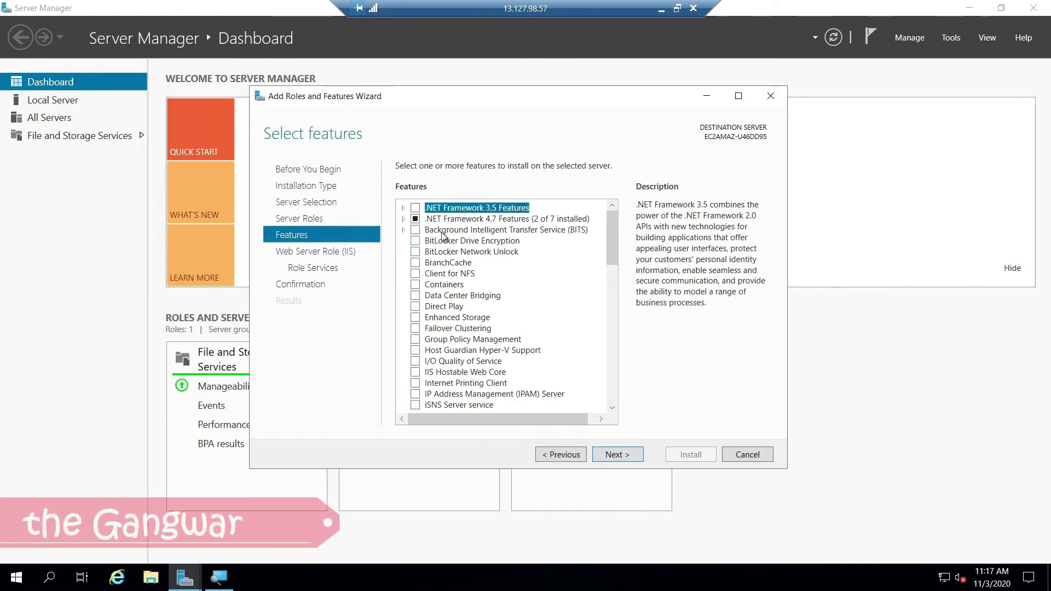
Step: Add .NET Framework 3.5 Features with HTTP Activation and continue to the IIS role services
left_click(403, 209)
left_click(415, 208)
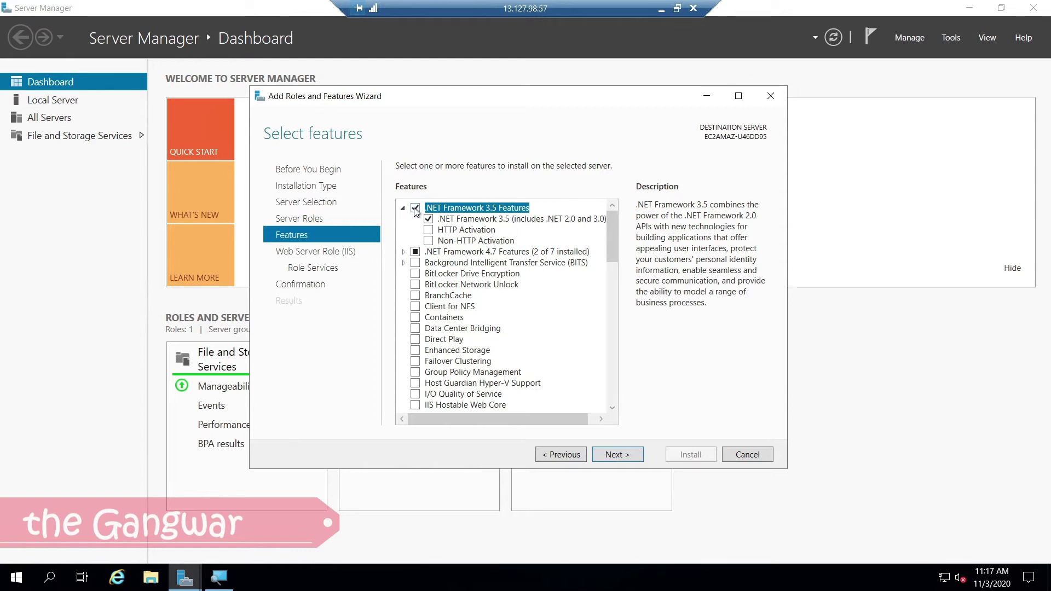
left_click(428, 229)
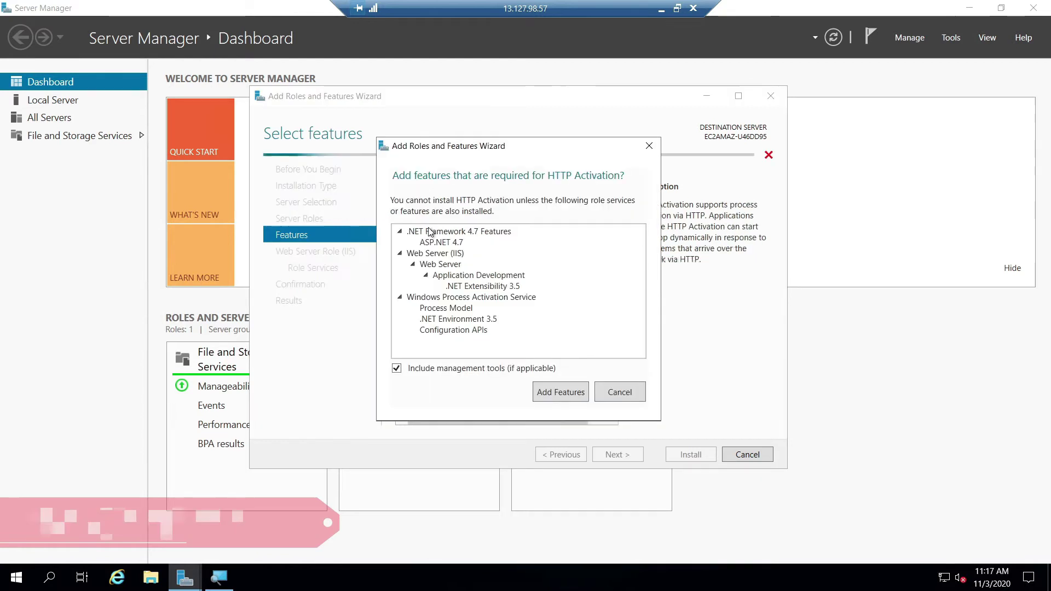
left_click(554, 390)
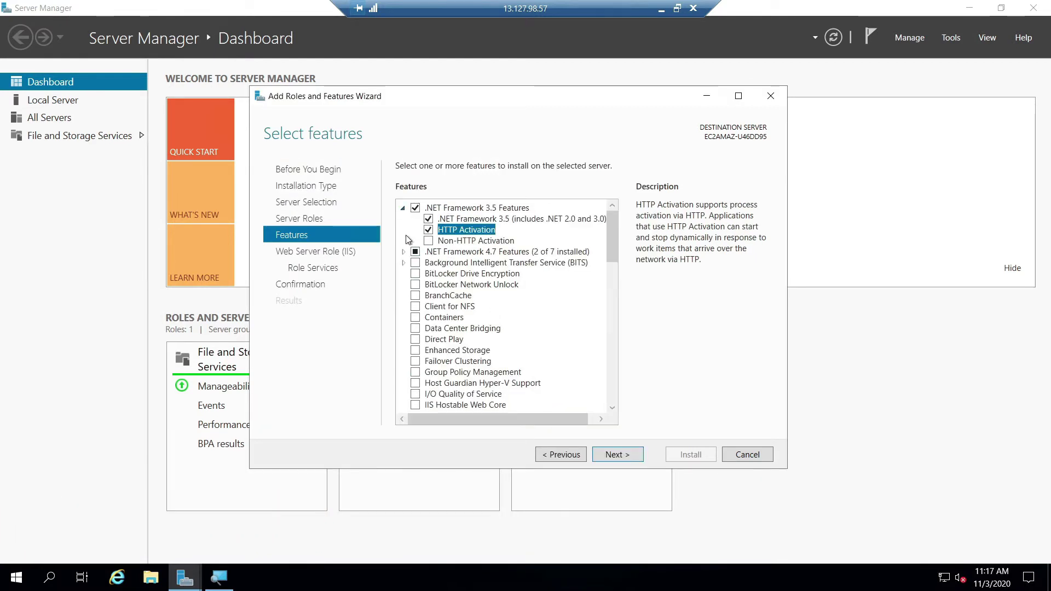
left_click(403, 252)
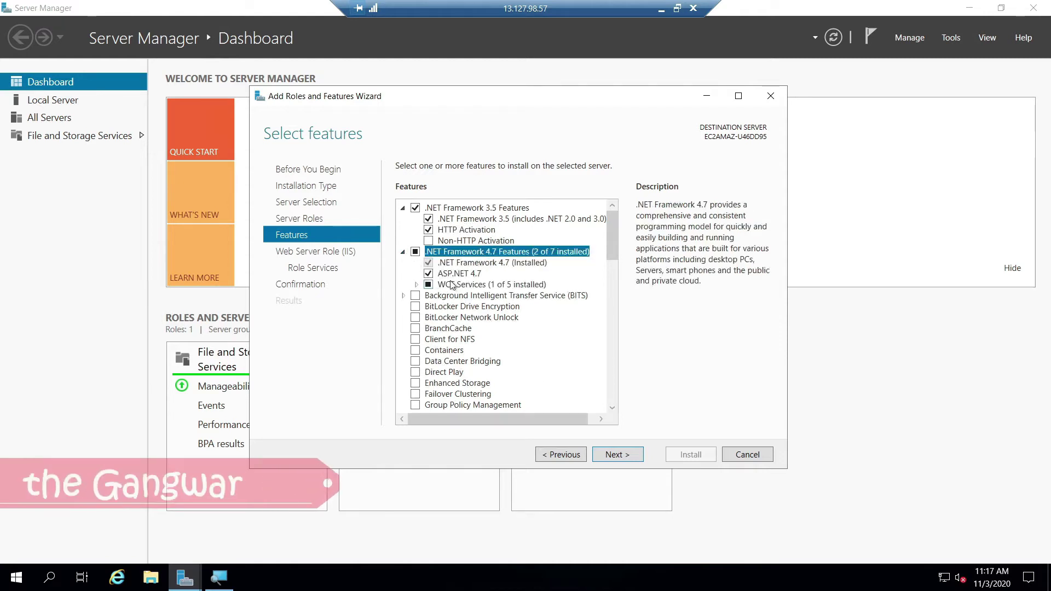
left_click(417, 285)
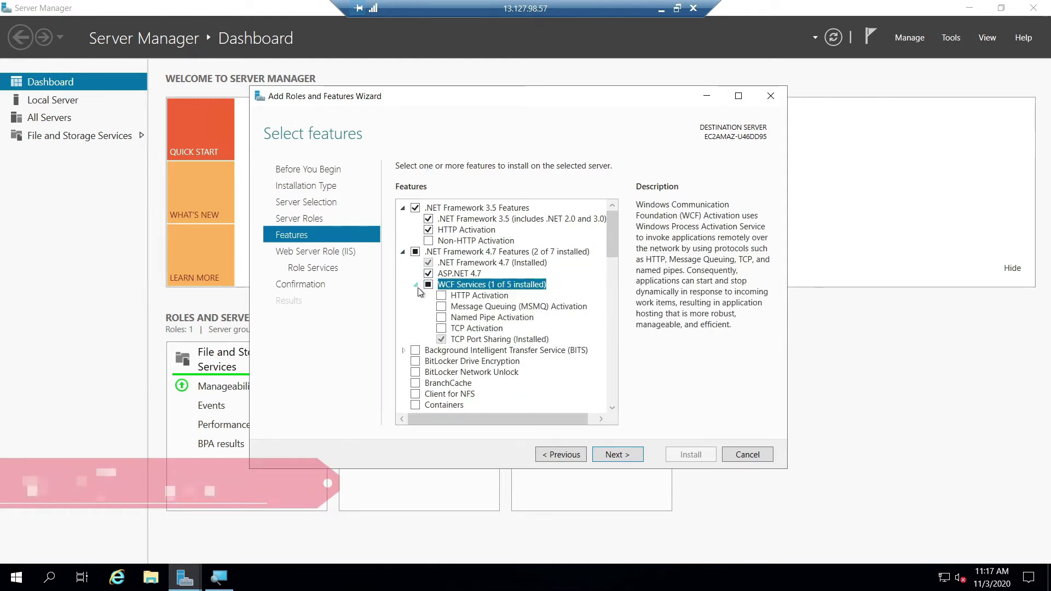
scroll(441, 386, "down", 10)
left_click(441, 386)
scroll(441, 385, "down", 4)
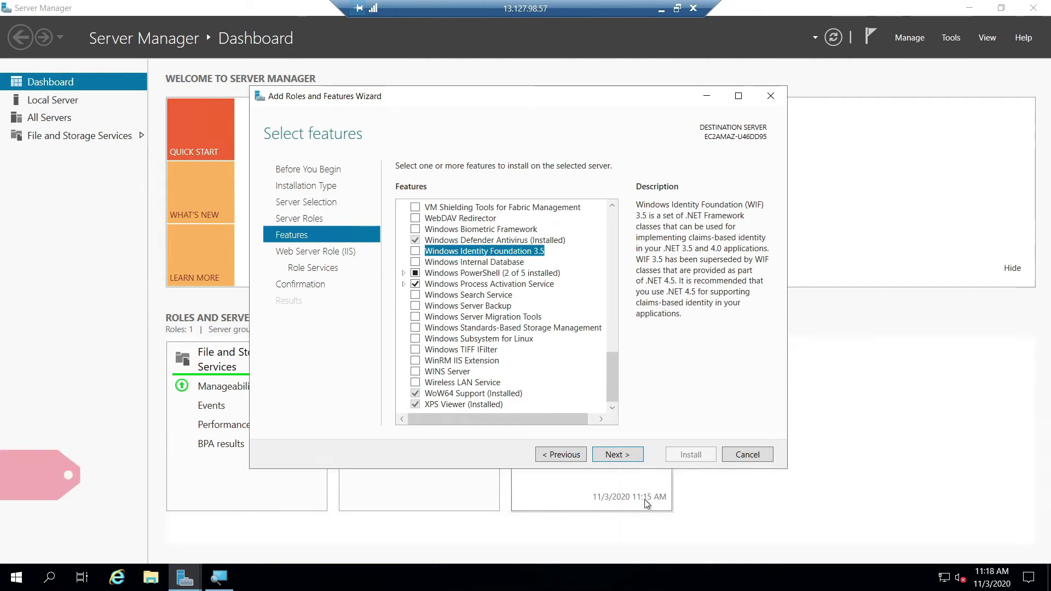
left_click(618, 457)
left_click(622, 461)
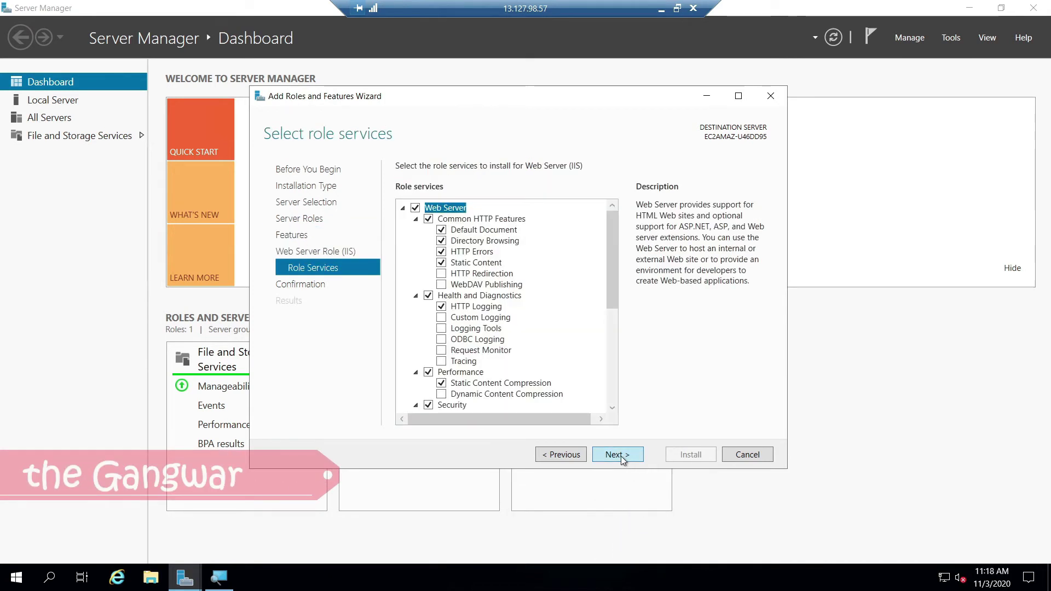
Step: Select Management Scripts and Tools, Management Service, FTP Server, URL Authorization, and IP and Domain Restrictions
left_click_drag(610, 264, 616, 398)
left_click(417, 382)
left_click(428, 393)
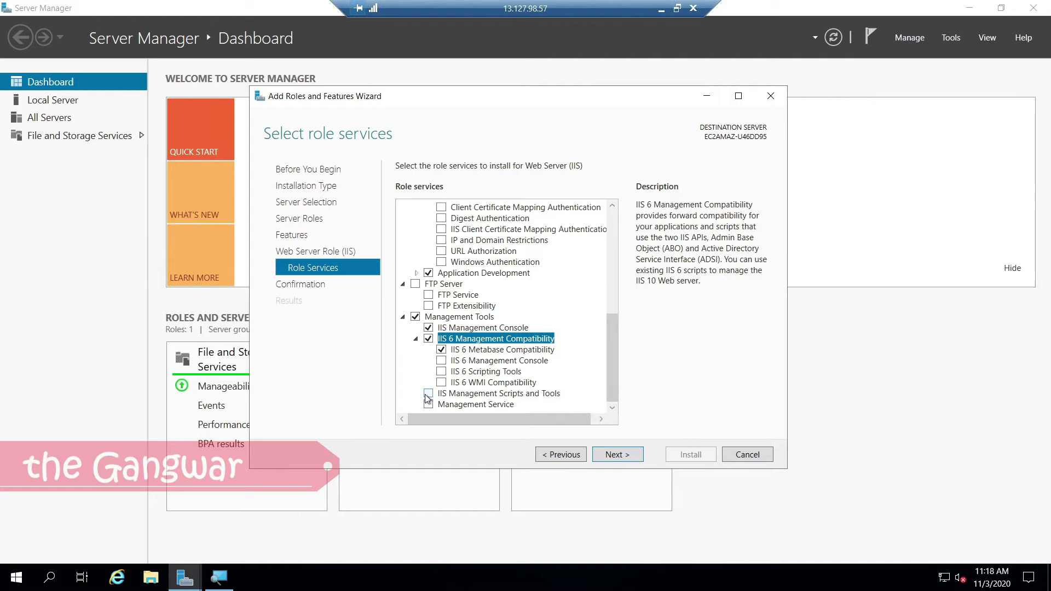
left_click(428, 404)
left_click_drag(612, 351, 618, 291)
left_click(415, 335)
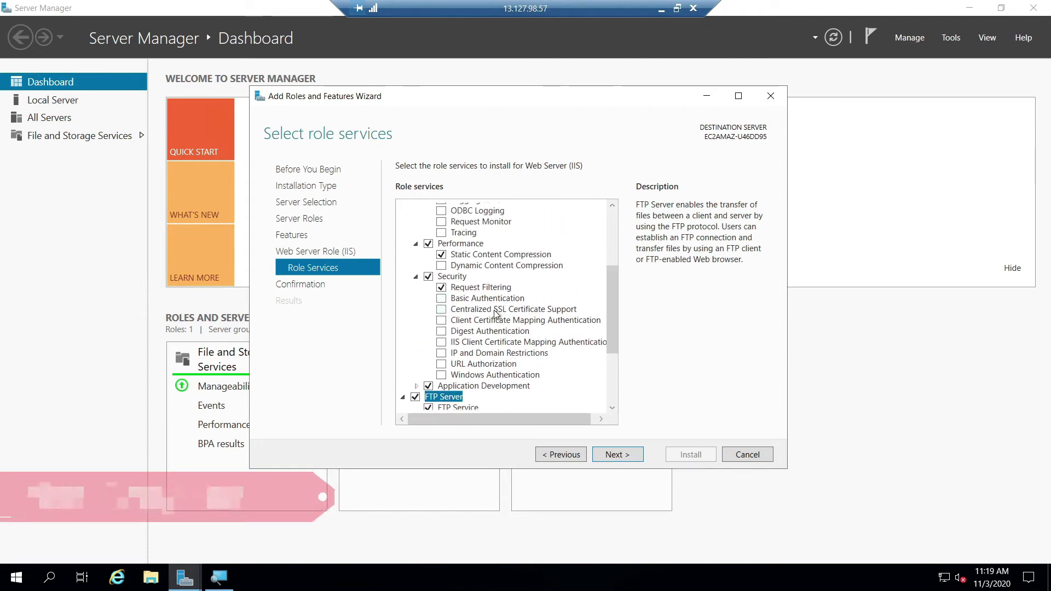
left_click(441, 365)
left_click(441, 355)
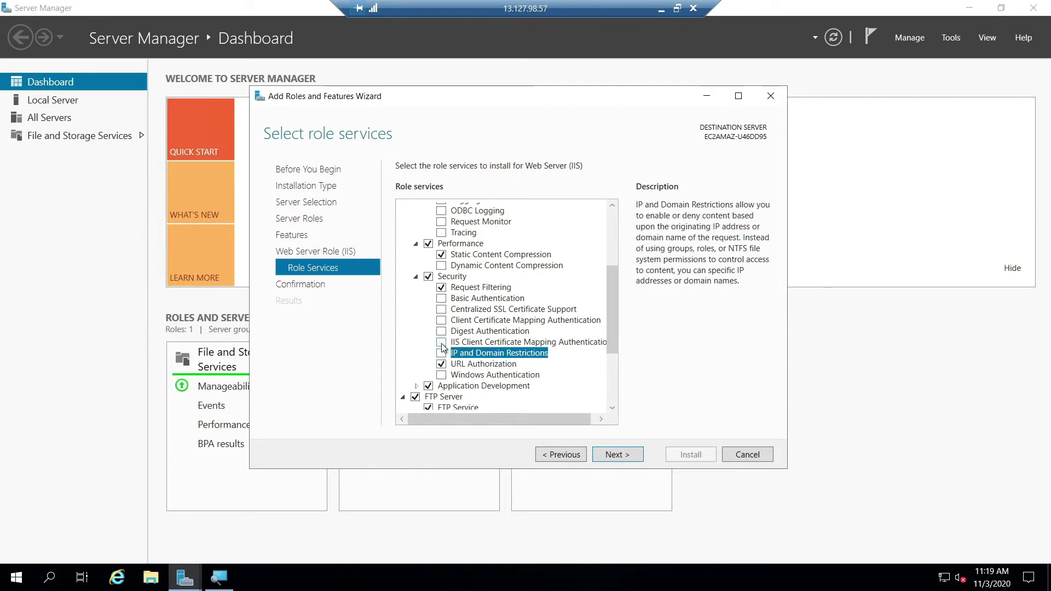
left_click_drag(608, 300, 609, 221)
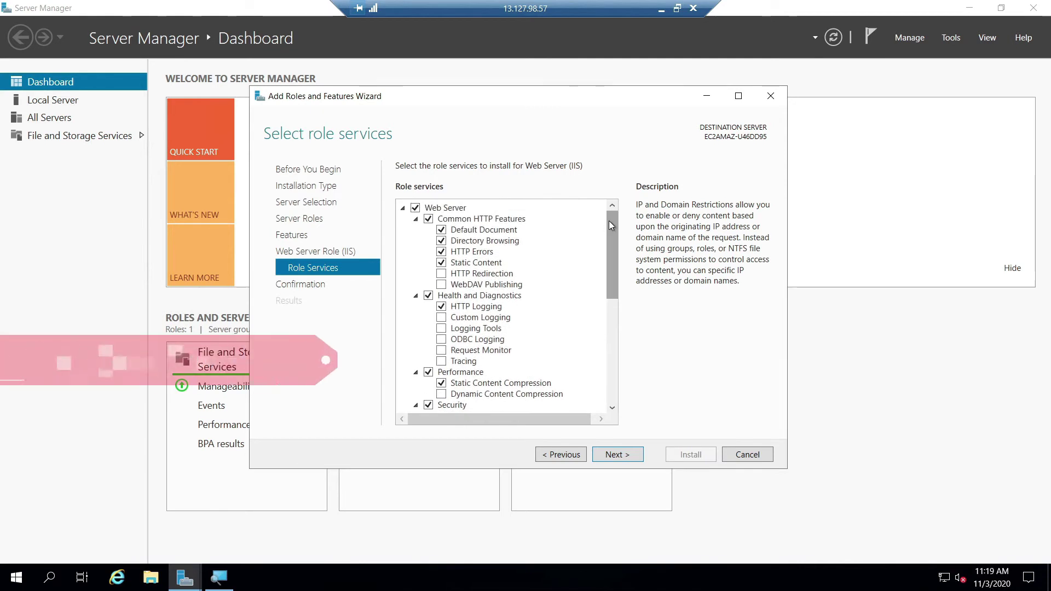
Step: Confirm the selections, install them, and close the finished wizard
left_click(620, 455)
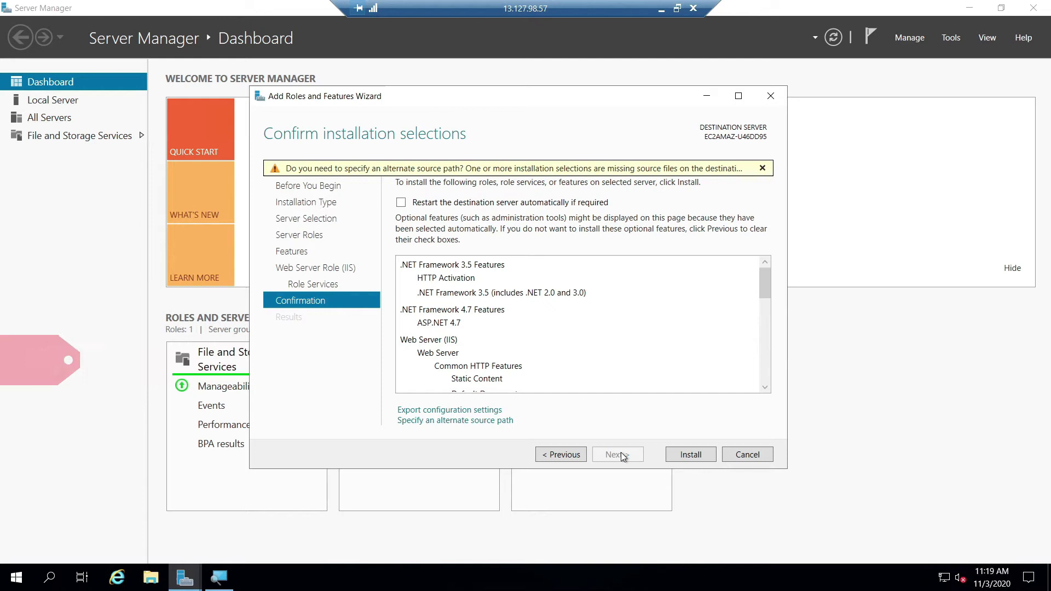
left_click(685, 455)
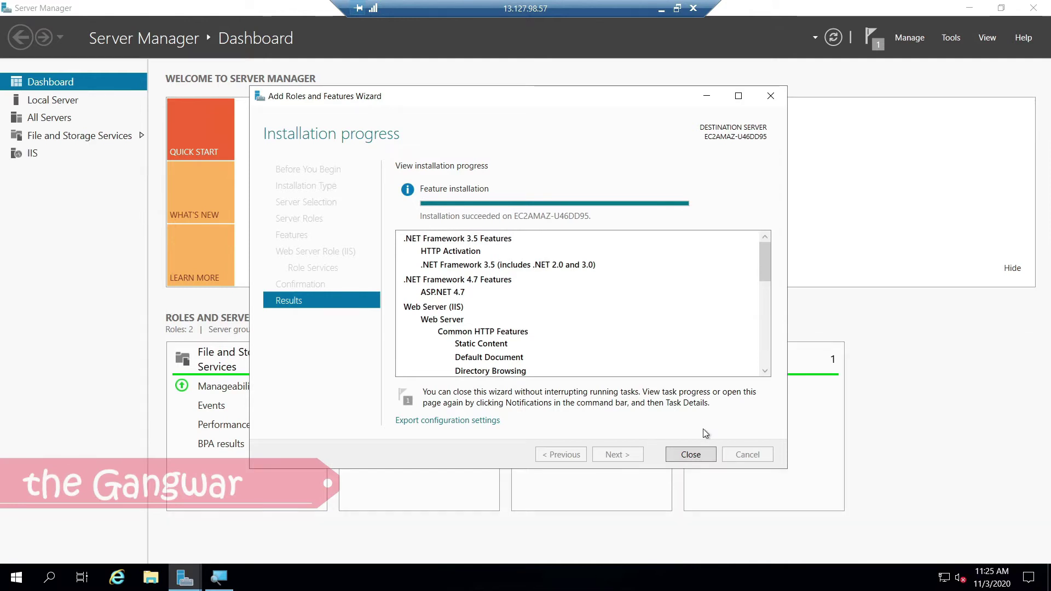
left_click(684, 454)
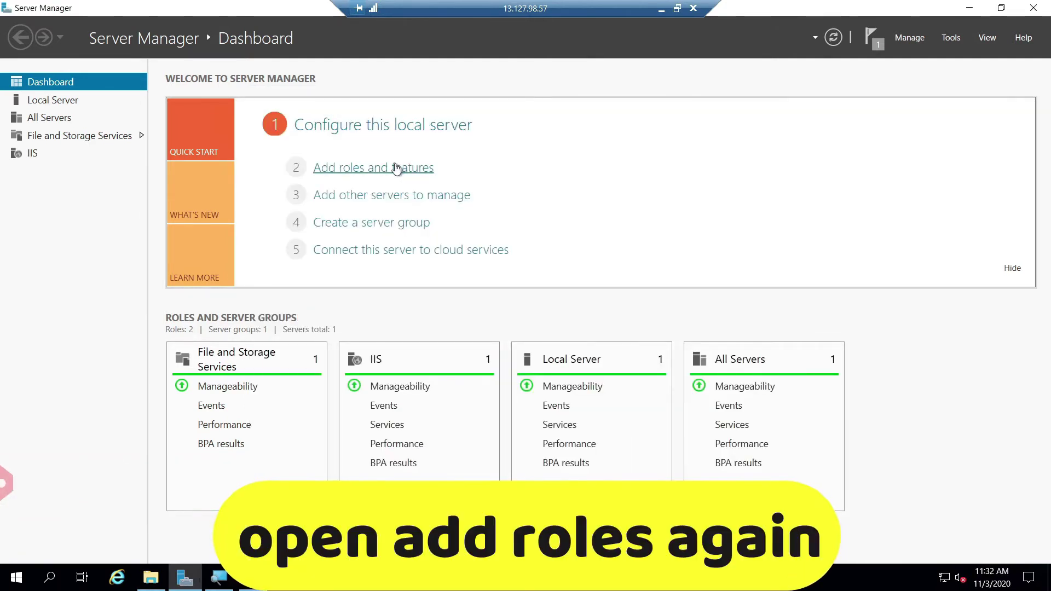
Step: Restart Add Roles and Features and expand Web Server's Application Development role services
left_click(411, 168)
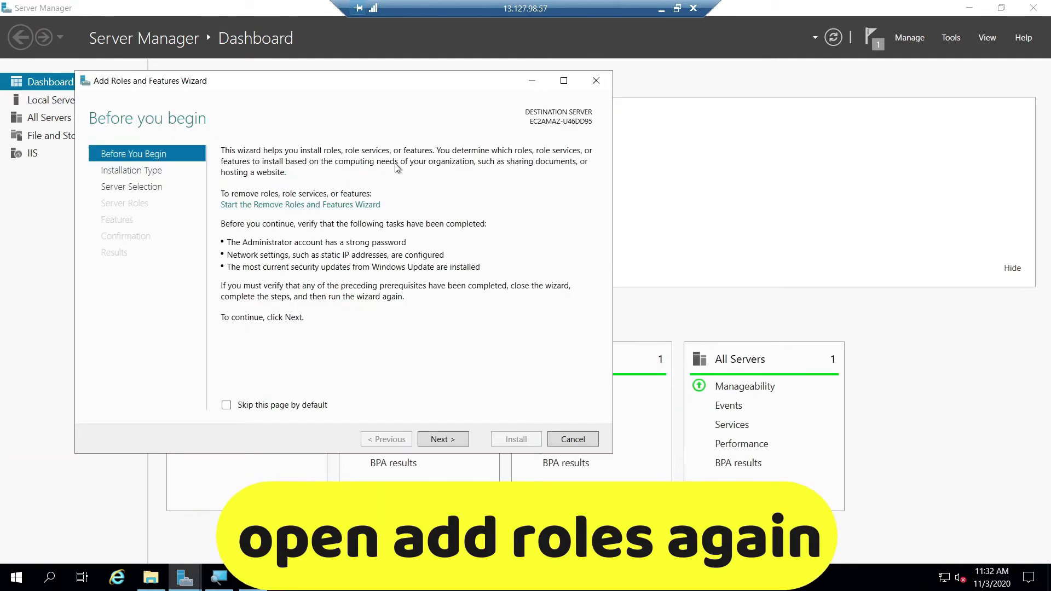
left_click(460, 445)
left_click(460, 443)
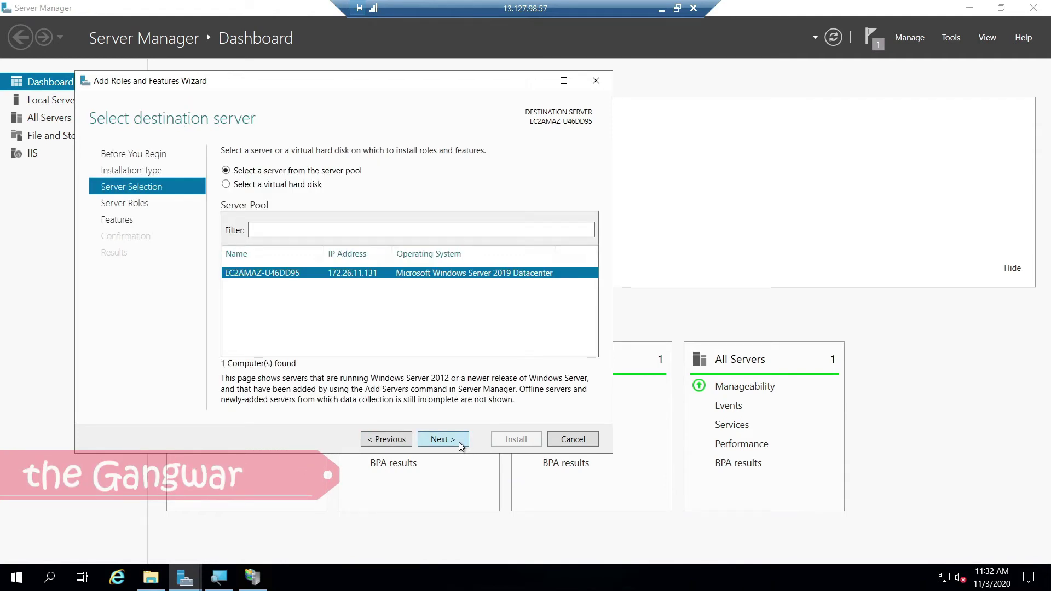
left_click(460, 444)
key("End")
key("Up")
key("Up")
key("Right")
key("Down")
key("Down")
key("Down")
key("Down")
key("Down")
key("Up")
key("Up")
key("Up")
key("Up")
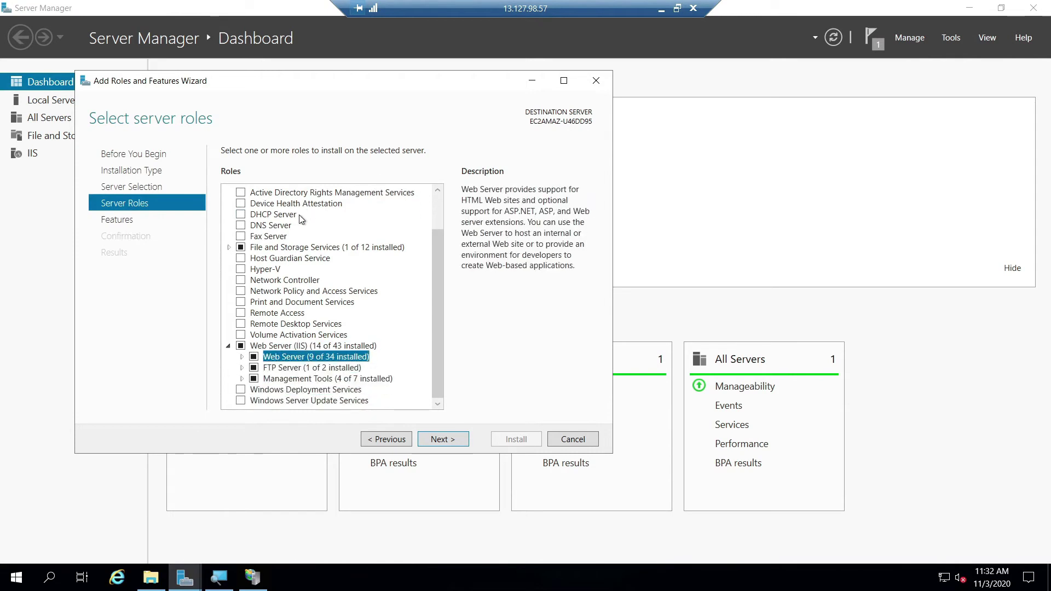
key("Right")
key("Down")
key("Down")
key("Down")
key("Down")
key("Down")
key("Down")
key("Down")
key("Down")
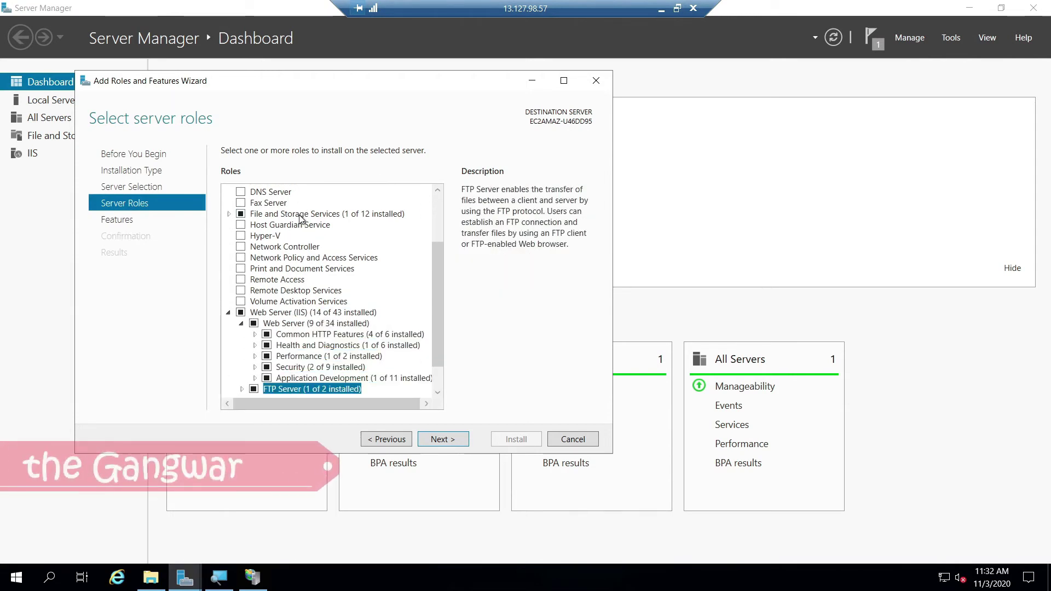
key("Up")
key("Up")
key("Up")
key("Right")
key("Down")
key("Down")
key("Down")
key("Down")
key("Down")
key("Down")
key("Down")
key("Down")
key("Down")
key("Down")
key("Down")
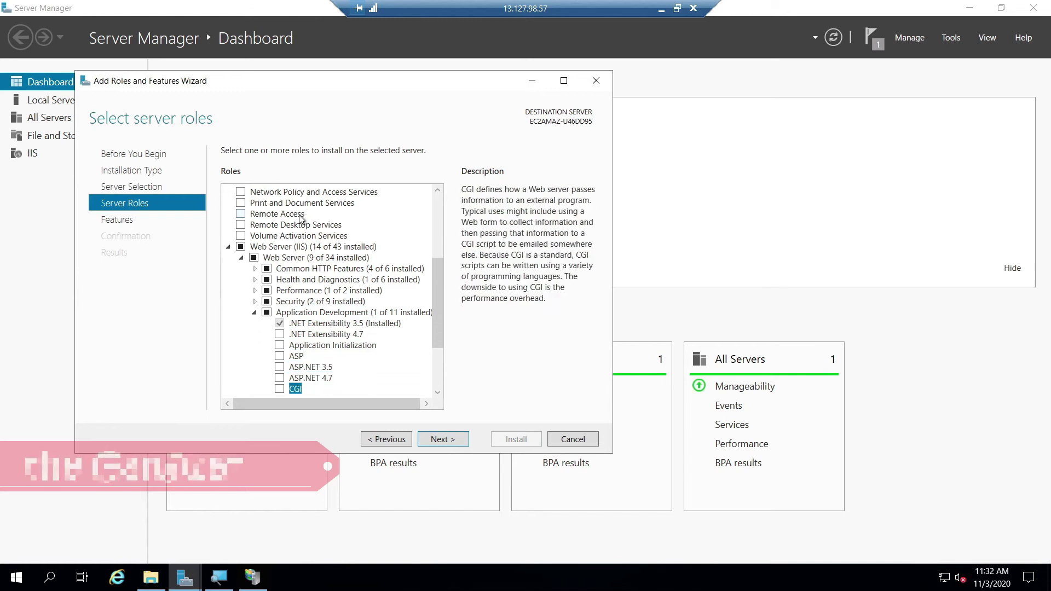
key("Down")
key("Down")
key("Down")
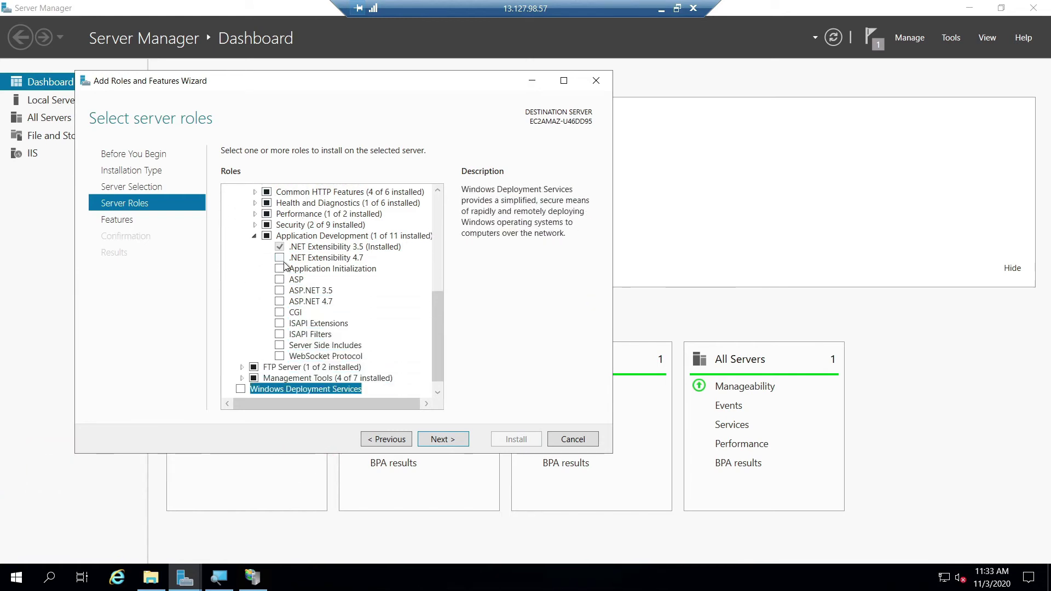
Step: Select .NET Extensibility 4.7, Application Initialization, and ASP.NET 3.5 with its required features
left_click(280, 258)
left_click(281, 270)
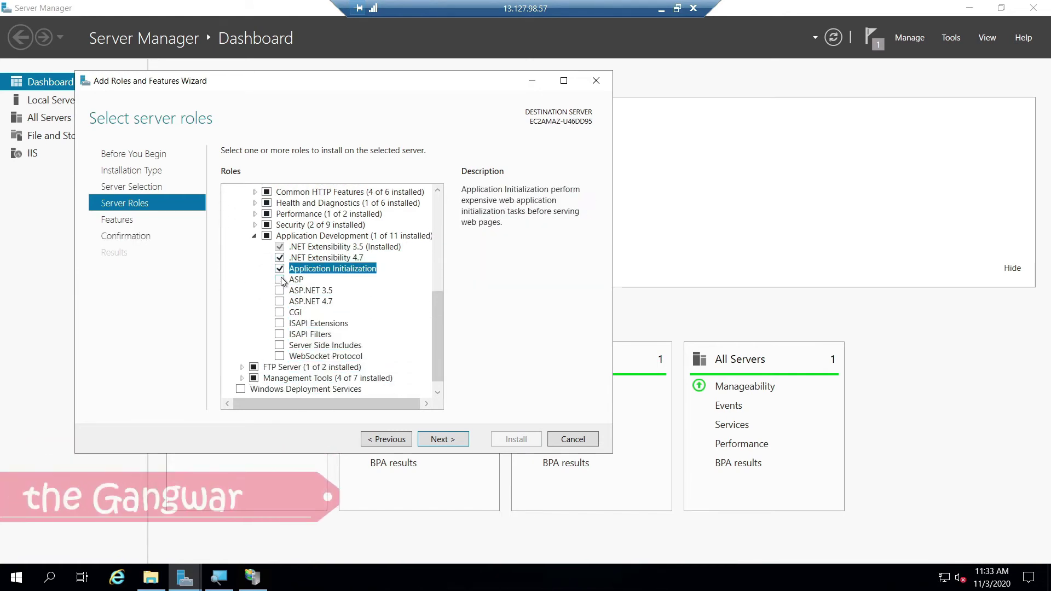
left_click(280, 290)
left_click(377, 375)
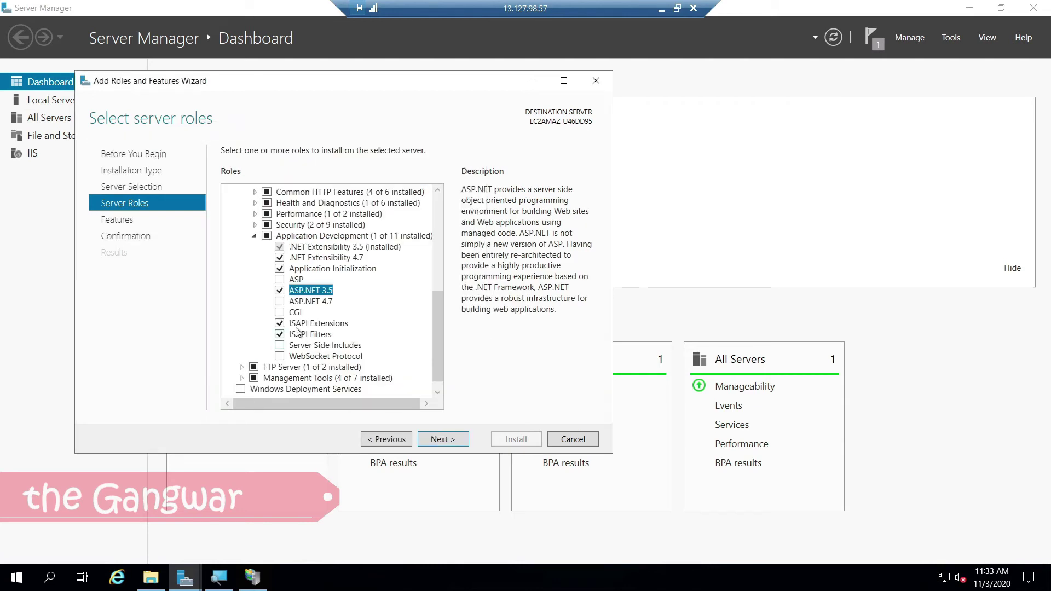
double_click(312, 367)
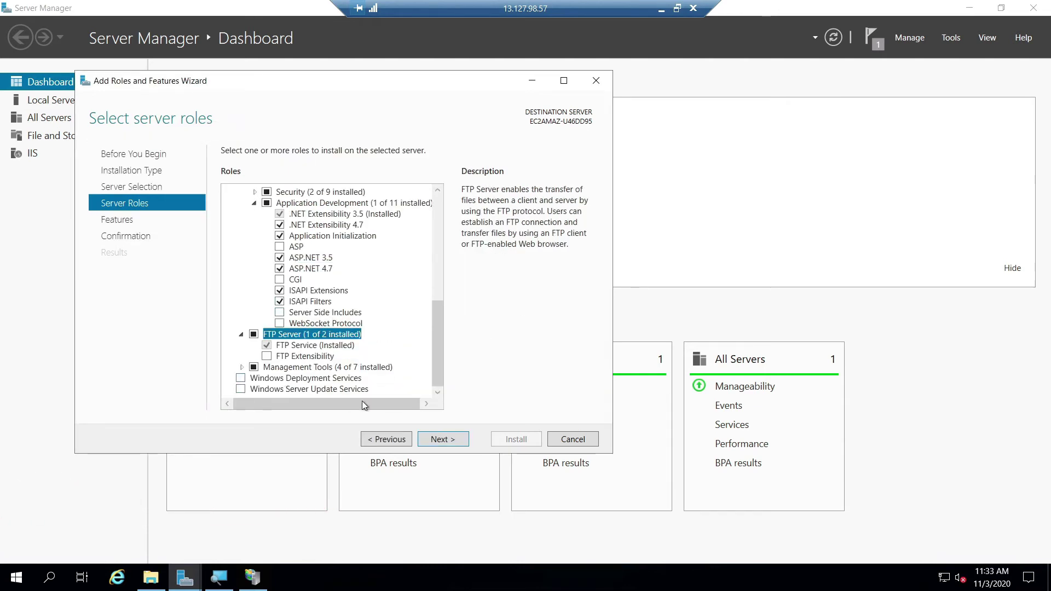
Step: Review the .NET Framework 3.5 and 4.7 features, install, and close the wizard
left_click(445, 438)
left_click(229, 193)
left_click(229, 192)
left_click(229, 192)
left_click(229, 193)
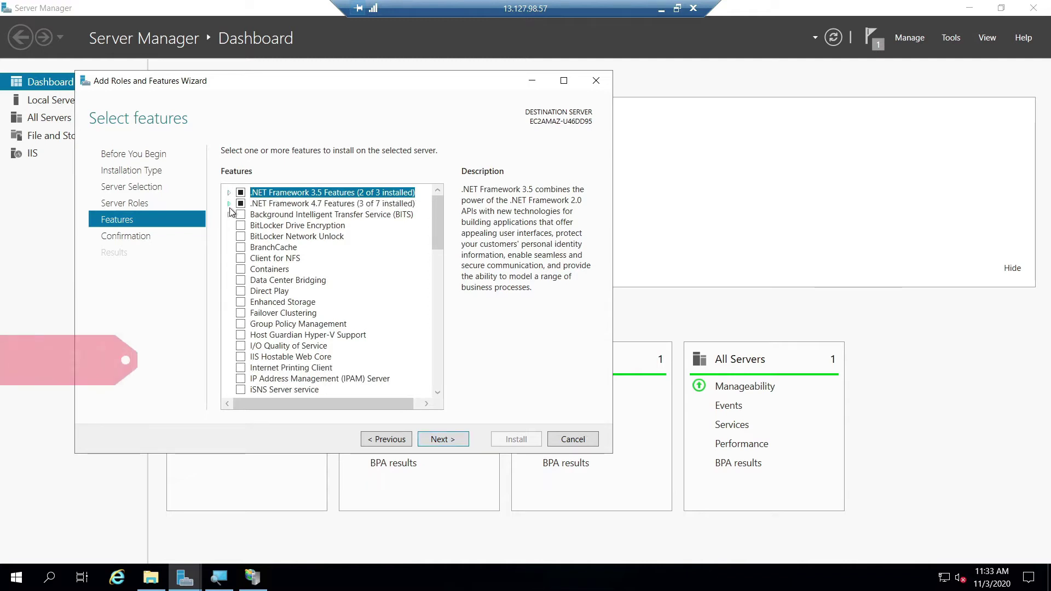
left_click(229, 208)
left_click(228, 208)
left_click(442, 438)
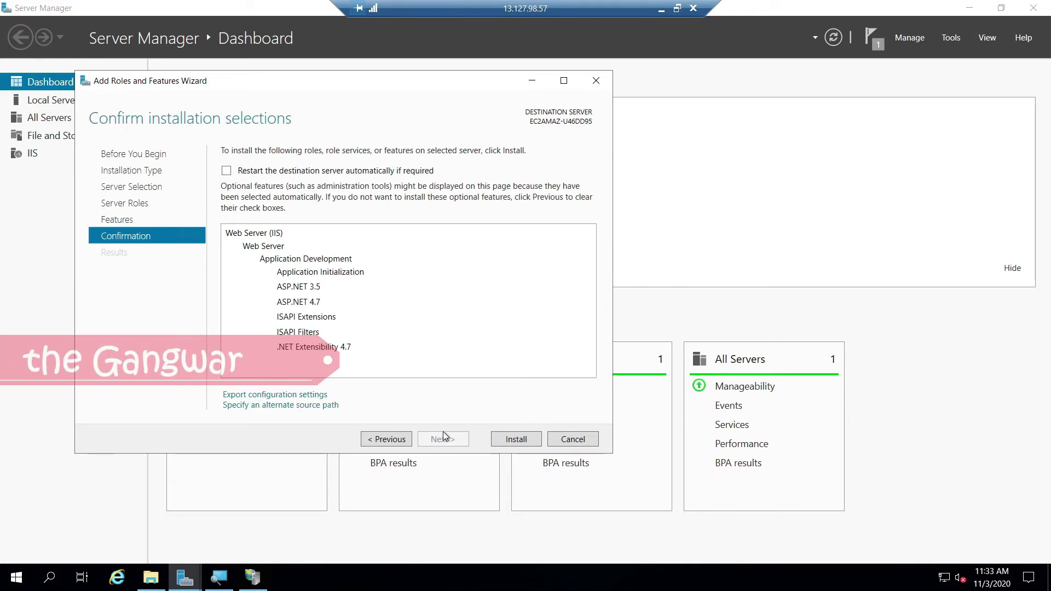
left_click(530, 440)
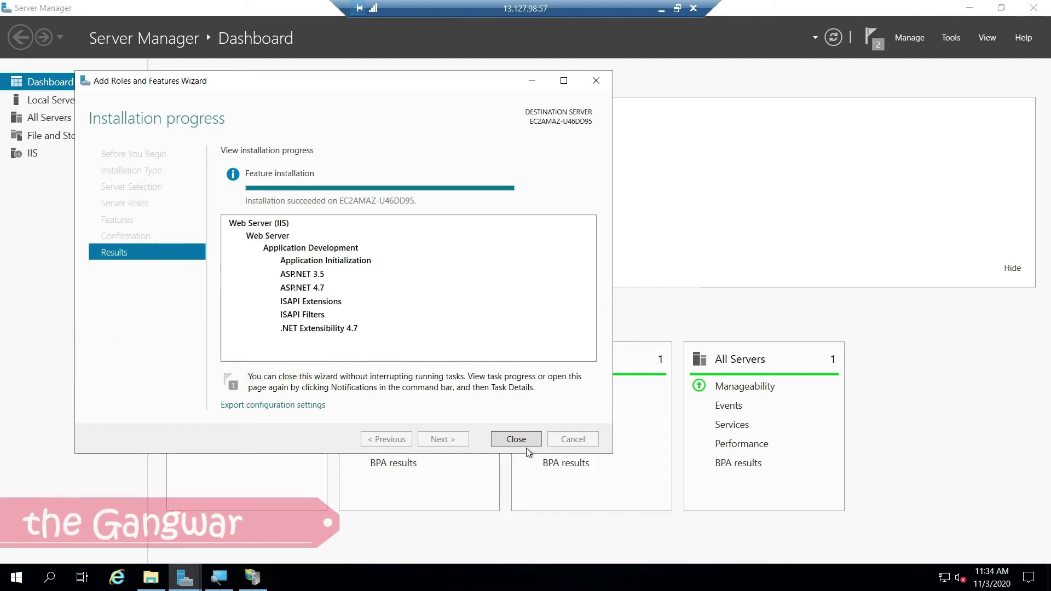
left_click(516, 439)
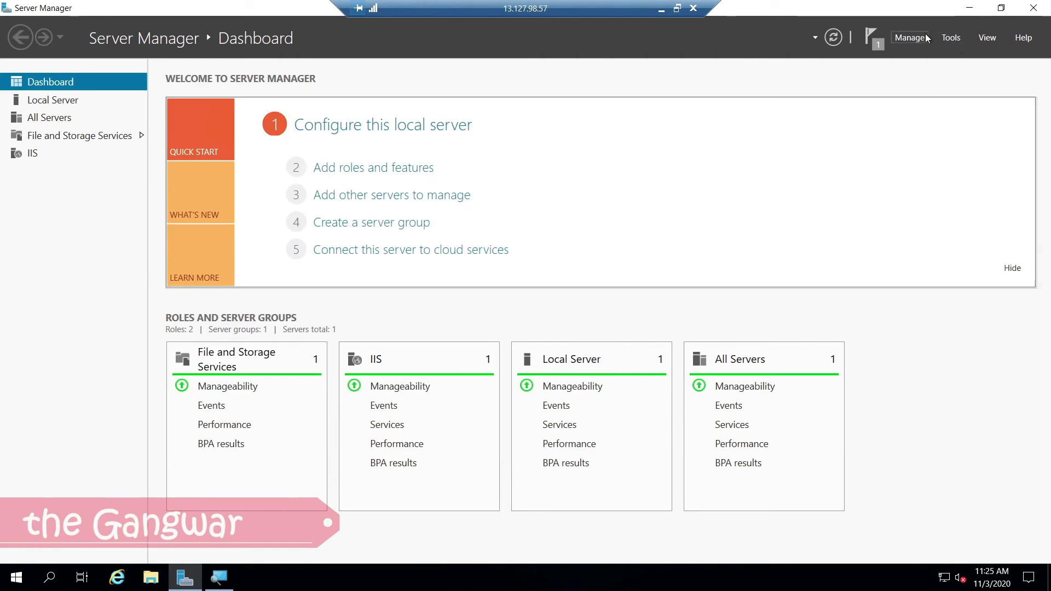
Step: Launch IIS Manager from Tools and open the Default Web Site's home page
left_click(927, 37)
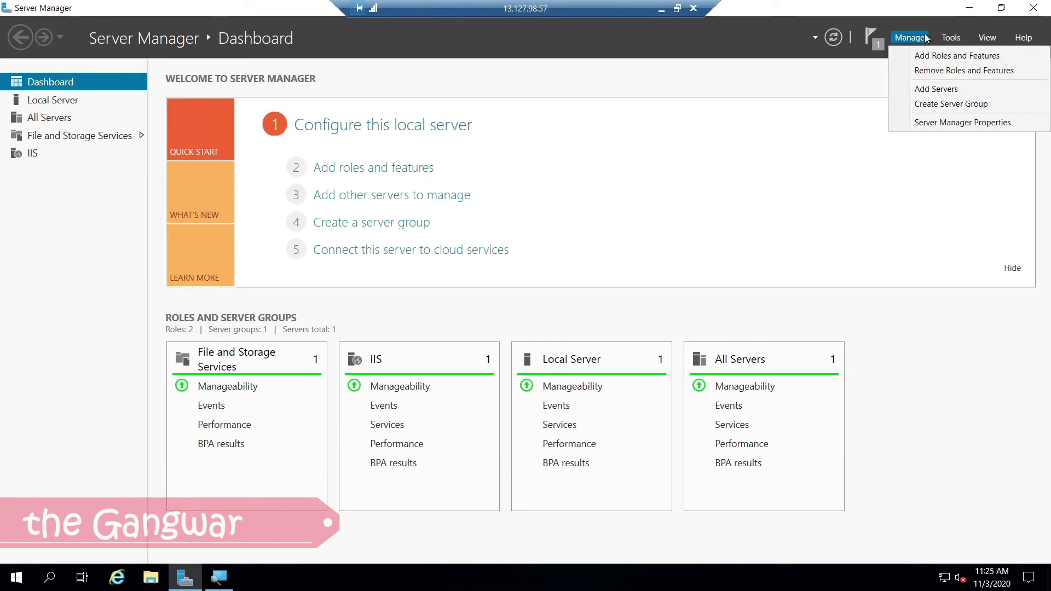
left_click(949, 37)
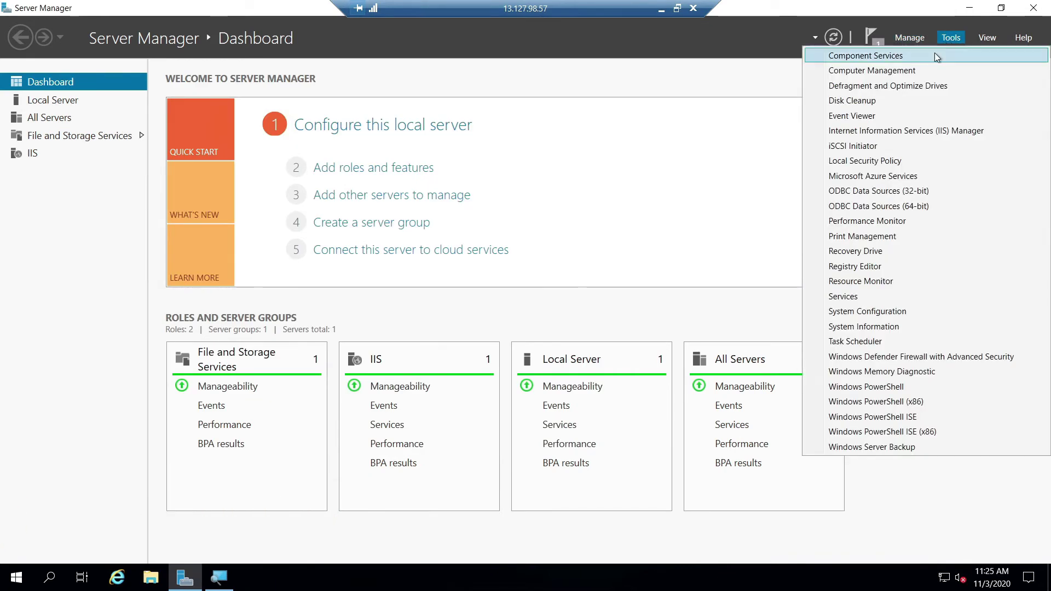
left_click(868, 134)
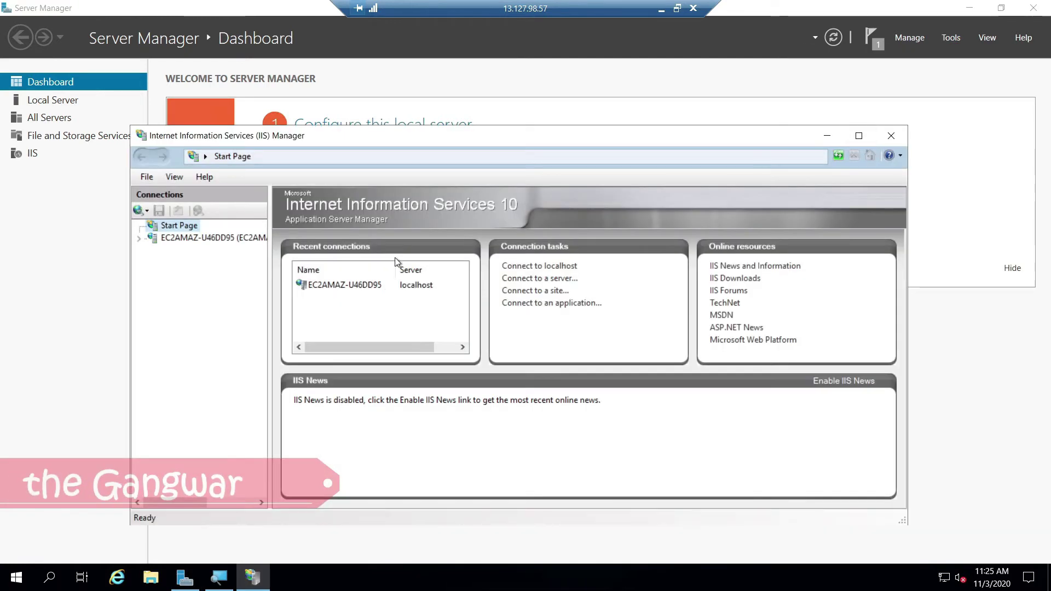
left_click(139, 239)
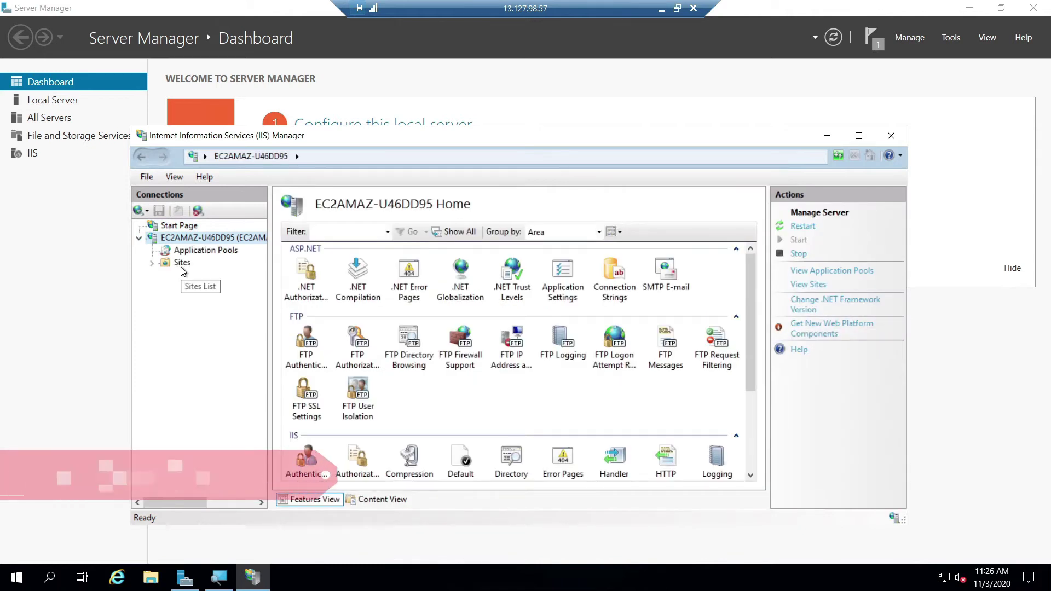
left_click(182, 264)
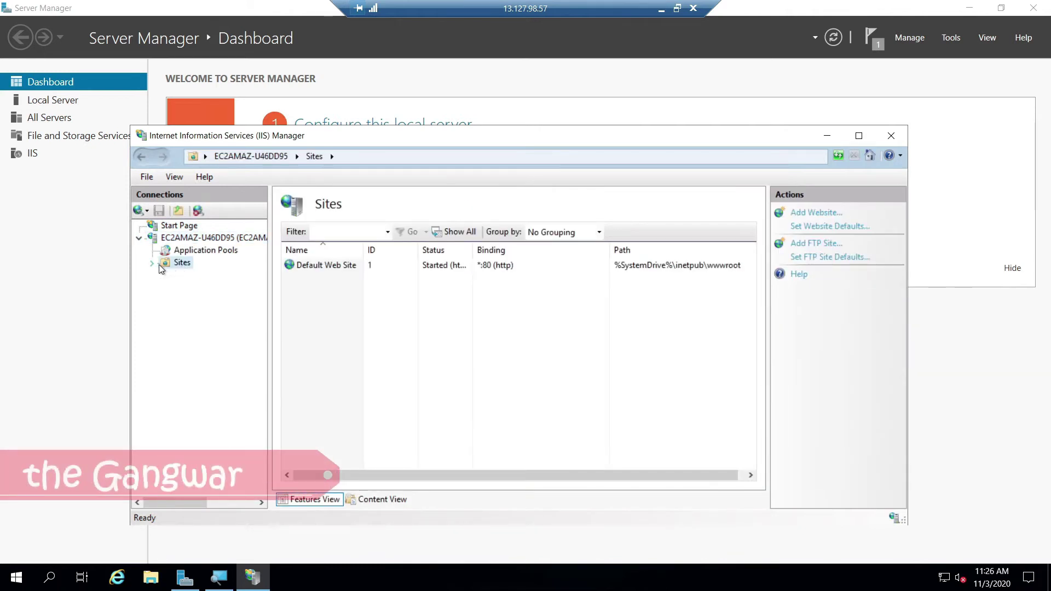
left_click(200, 275)
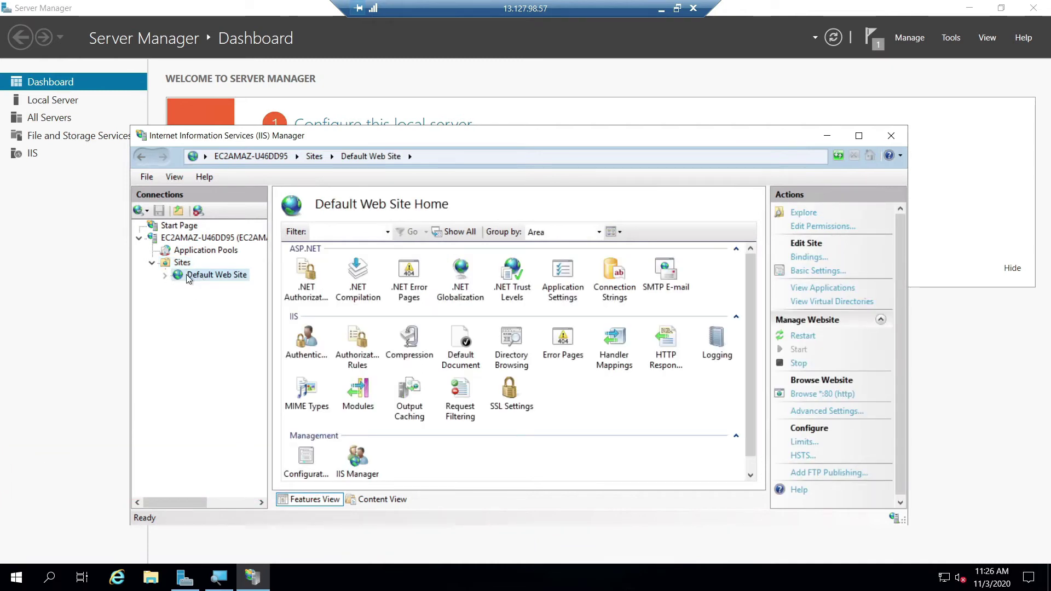
Step: Explore the site's C:\inetpub\wwwroot folder with its iisstart files, then minimize it
right_click(188, 276)
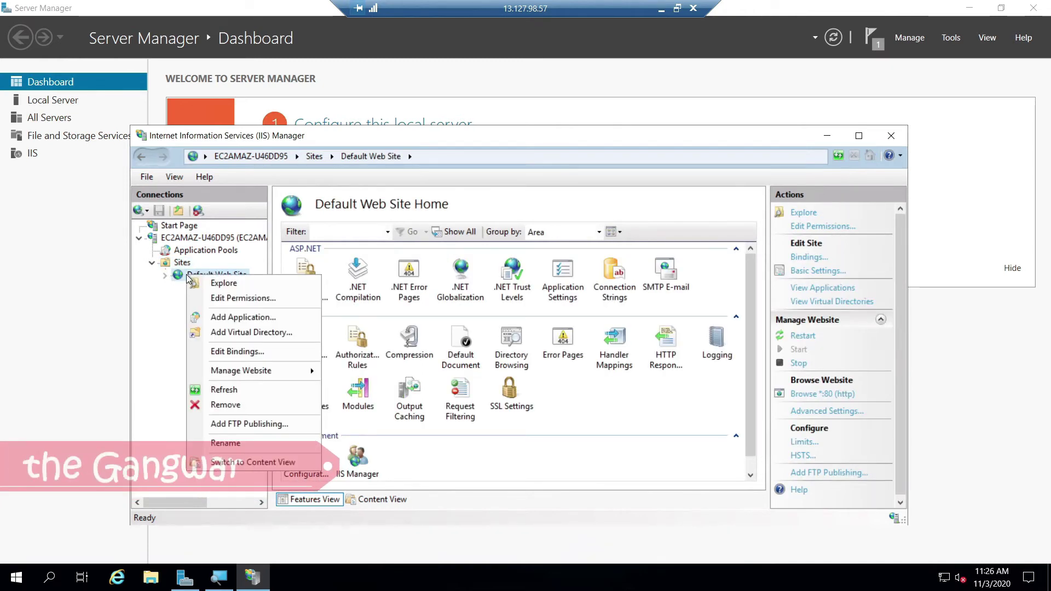
left_click(213, 288)
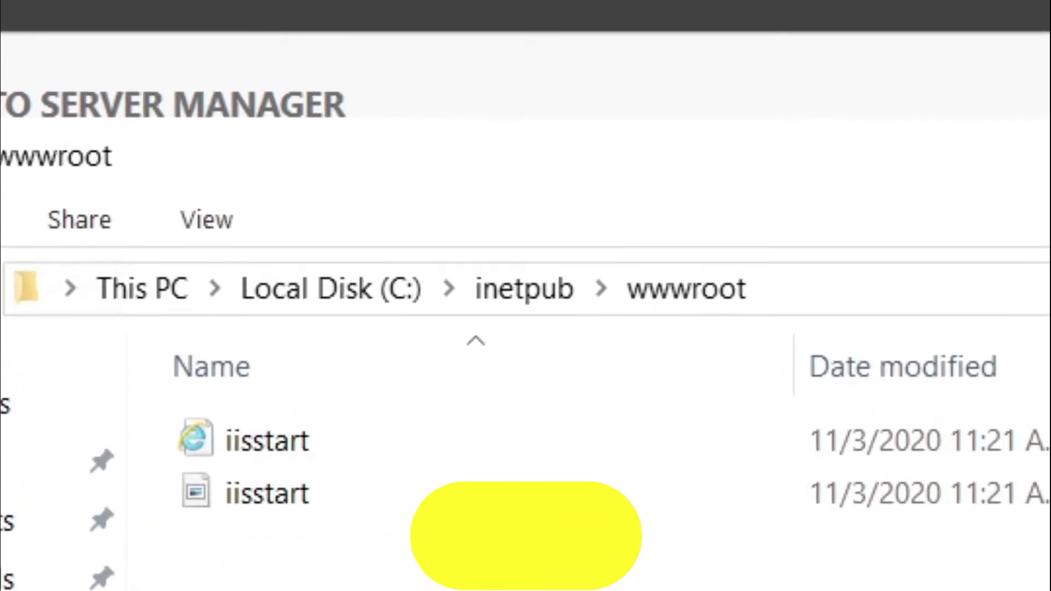
left_click(835, 94)
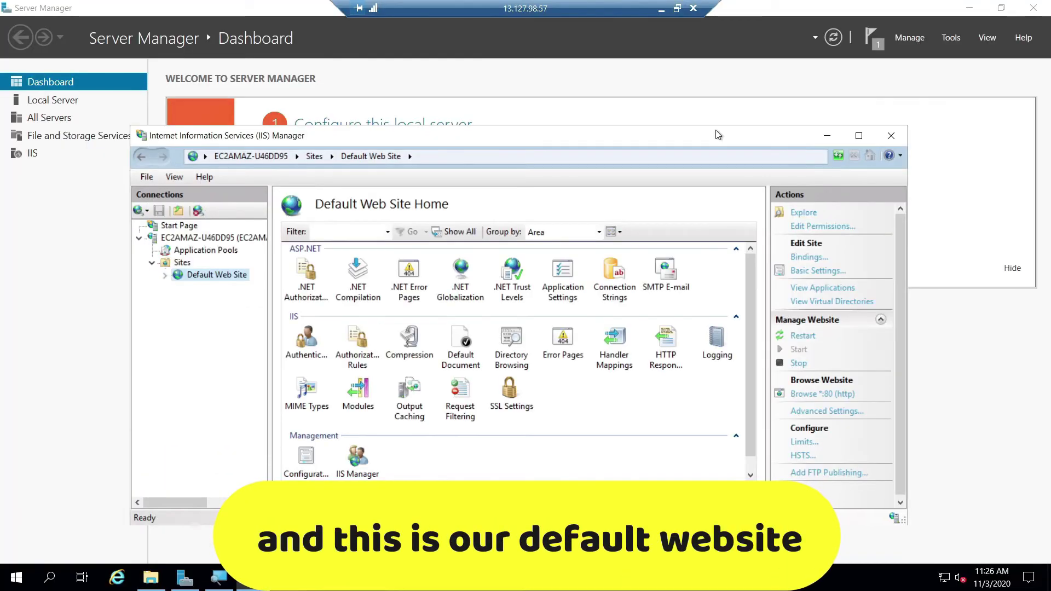
left_click(835, 395)
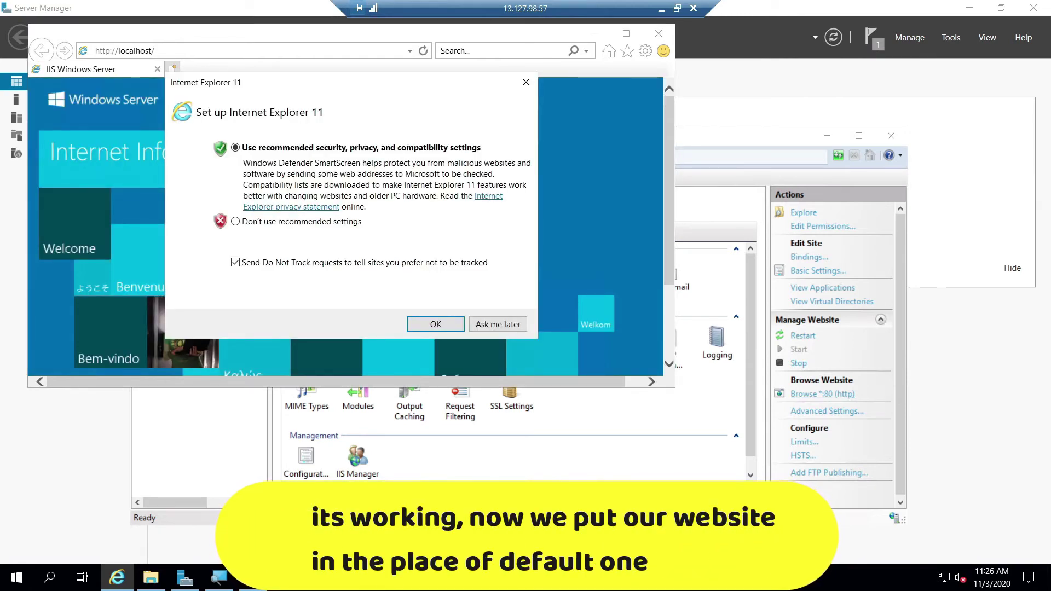
left_click(500, 323)
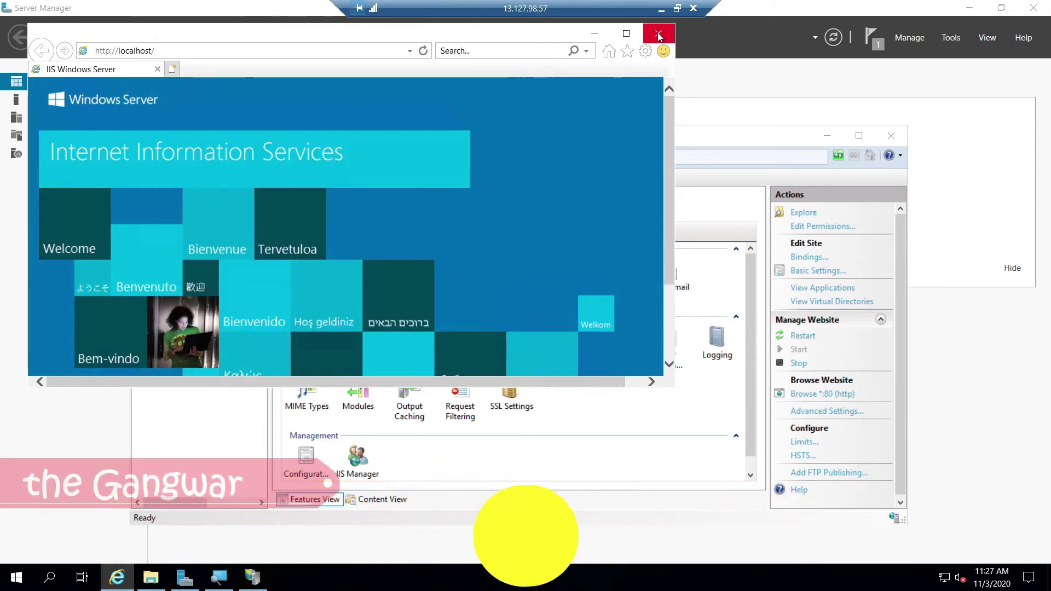
left_click(658, 31)
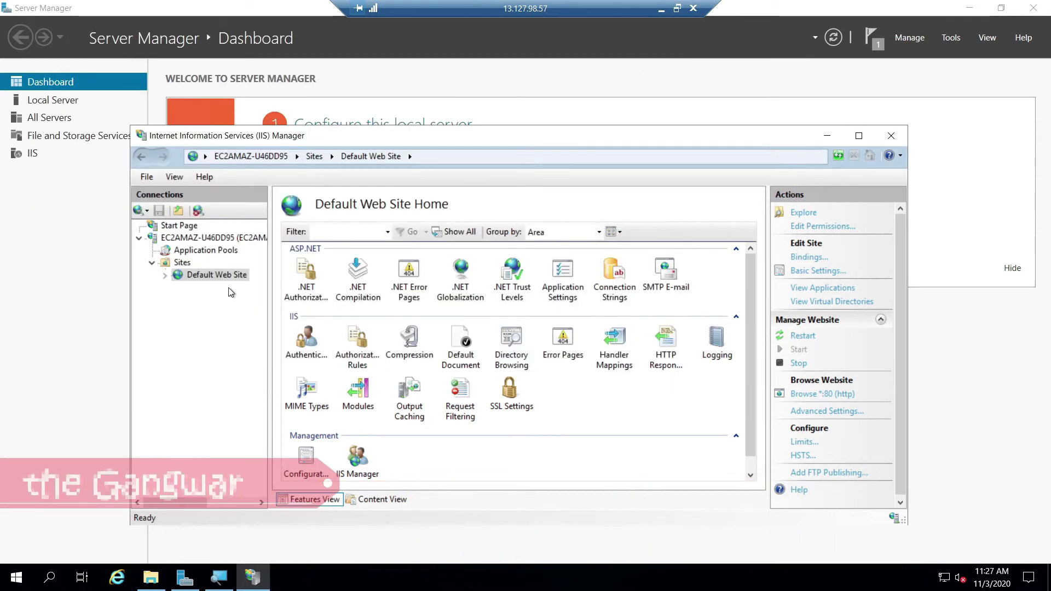
left_click(151, 578)
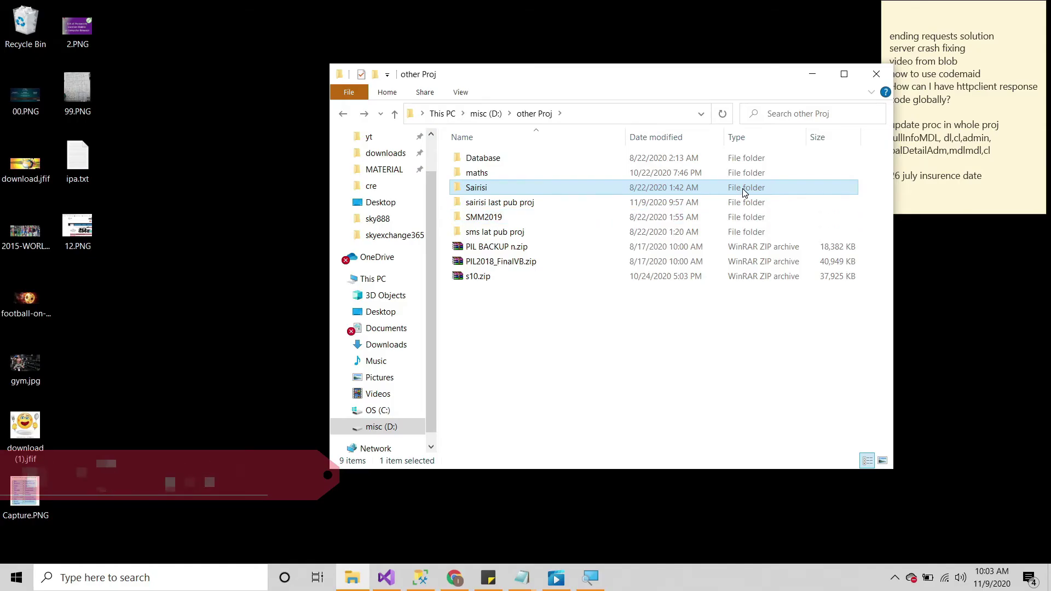
Step: Open the Sairisi folder and launch Sairisi.sln in Visual Studio
double_click(732, 191)
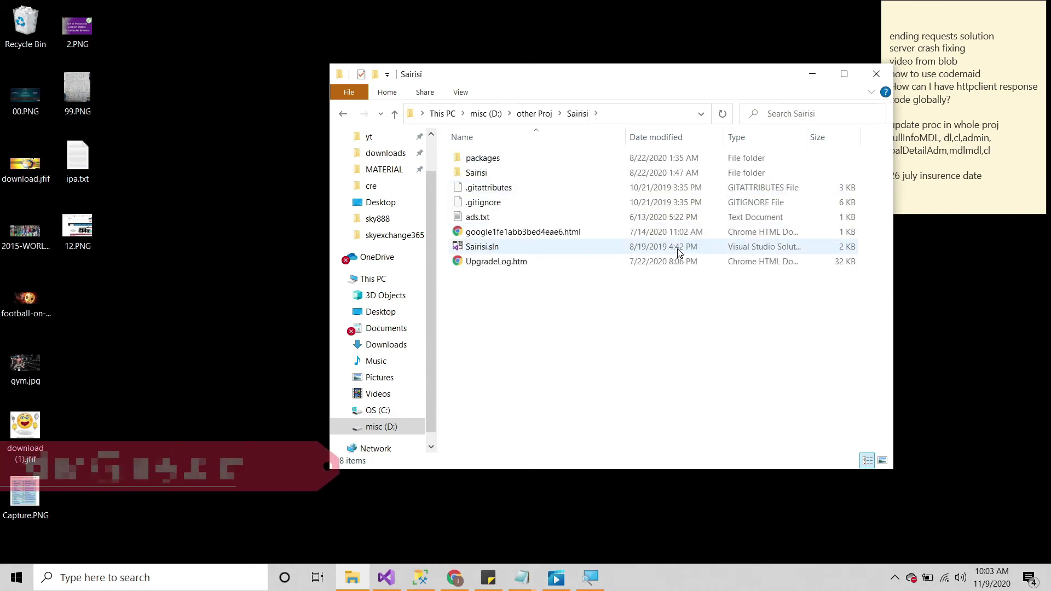
double_click(677, 248)
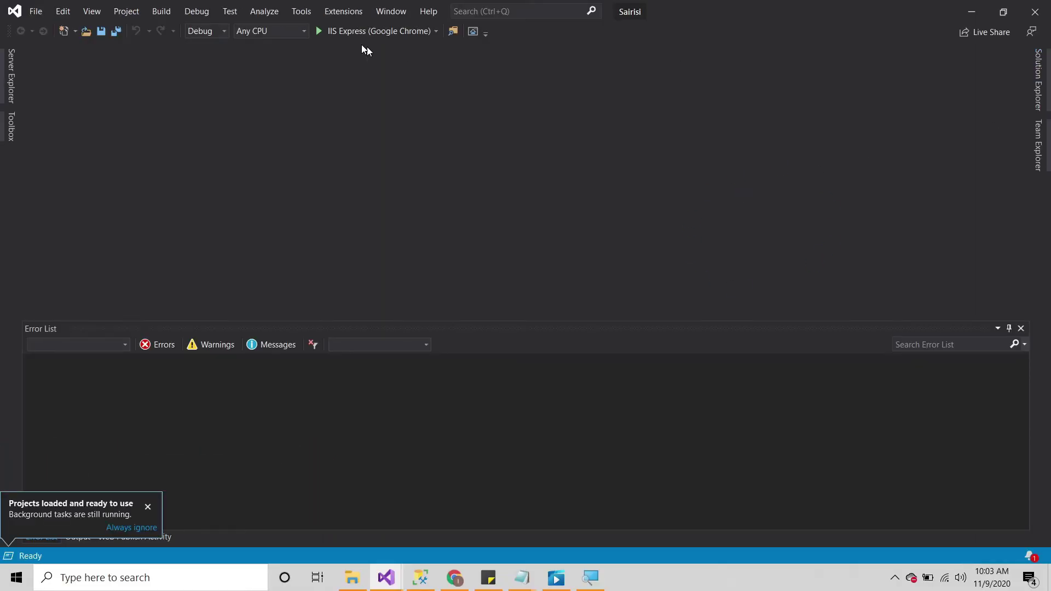
Step: Build the Sairisi solution and close the Output pane once it succeeds
left_click(161, 11)
left_click(184, 26)
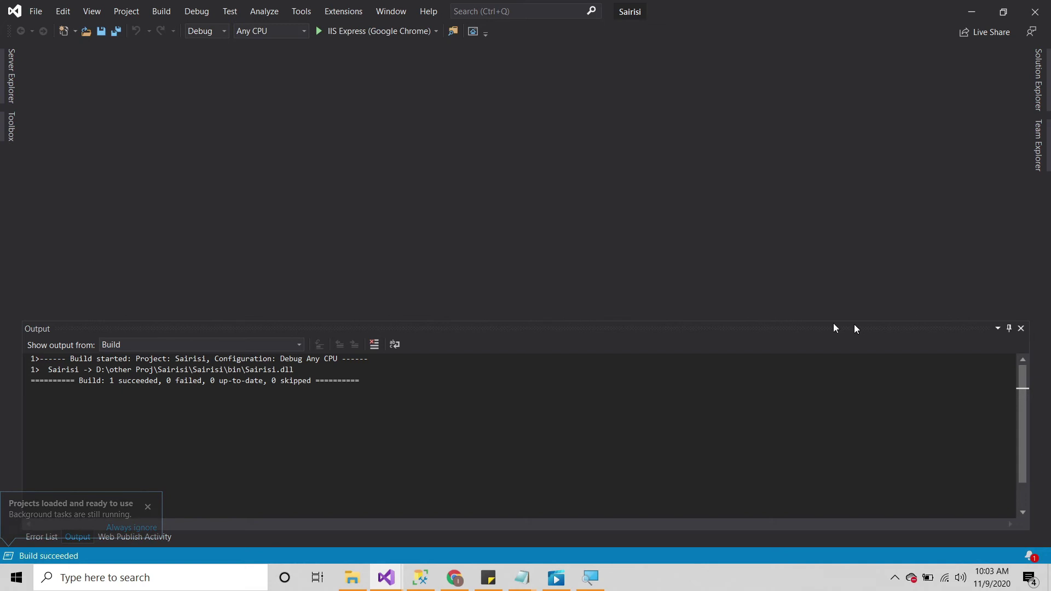
left_click(1021, 329)
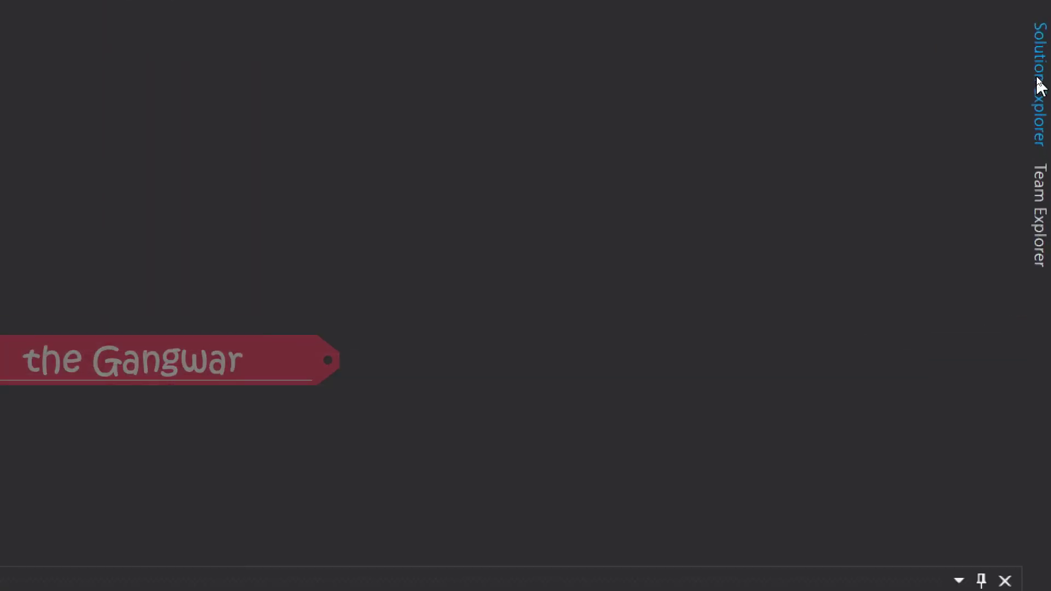
Step: Open the Publish page for the Sairisi project from Solution Explorer
left_click(1026, 139)
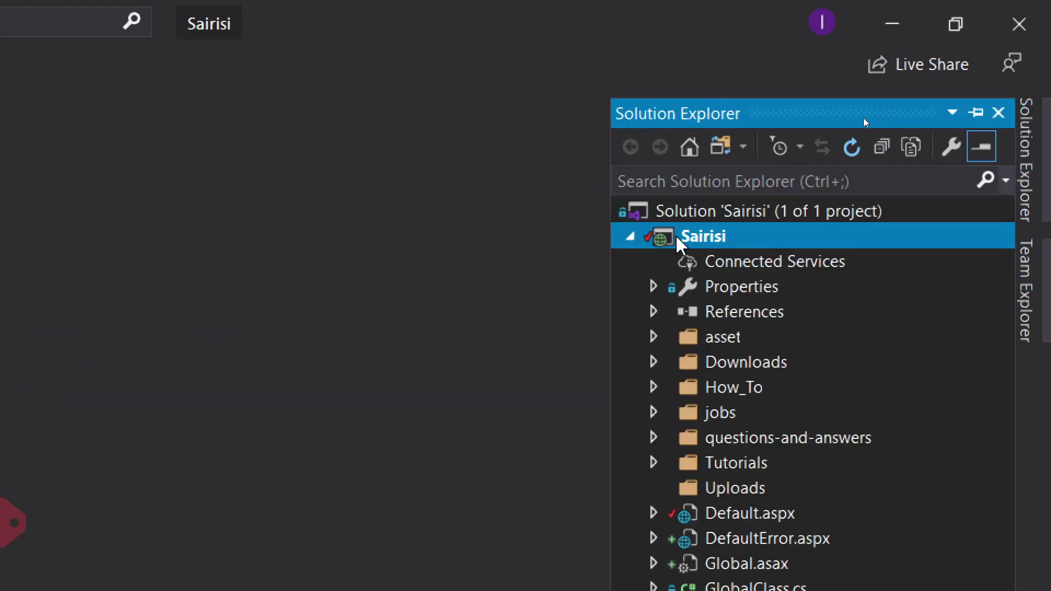
right_click(677, 237)
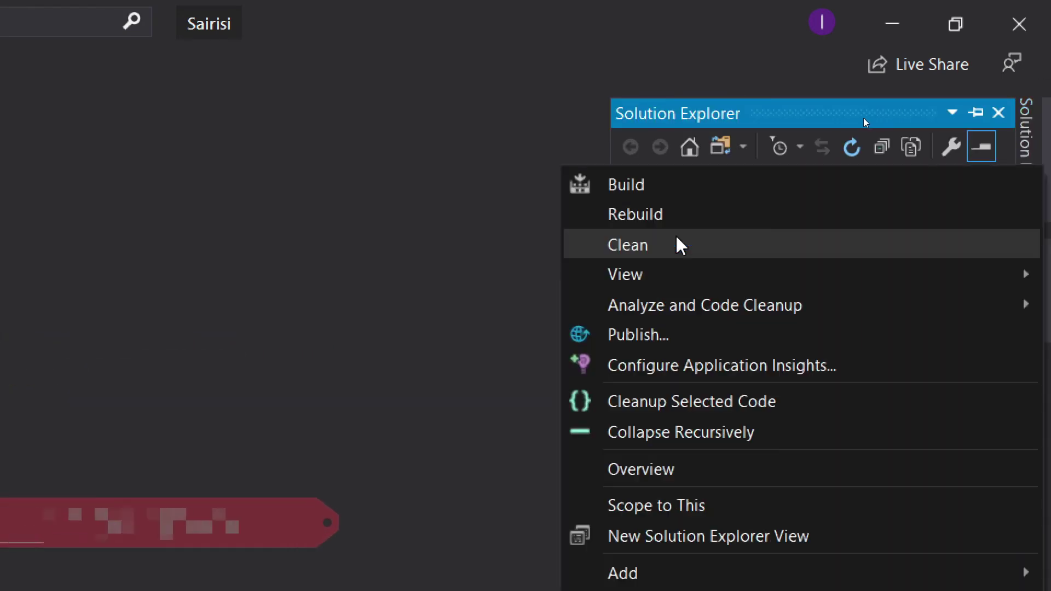
left_click(671, 338)
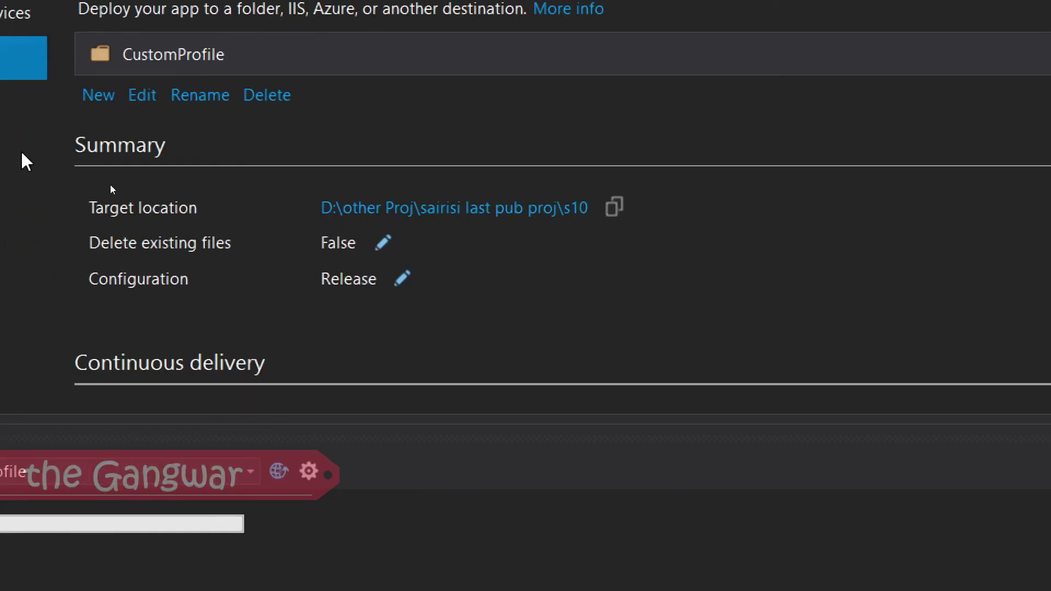
Step: Point the CustomProfile publish target to D:\other Proj\sairisi last pub proj\s10
left_click(143, 94)
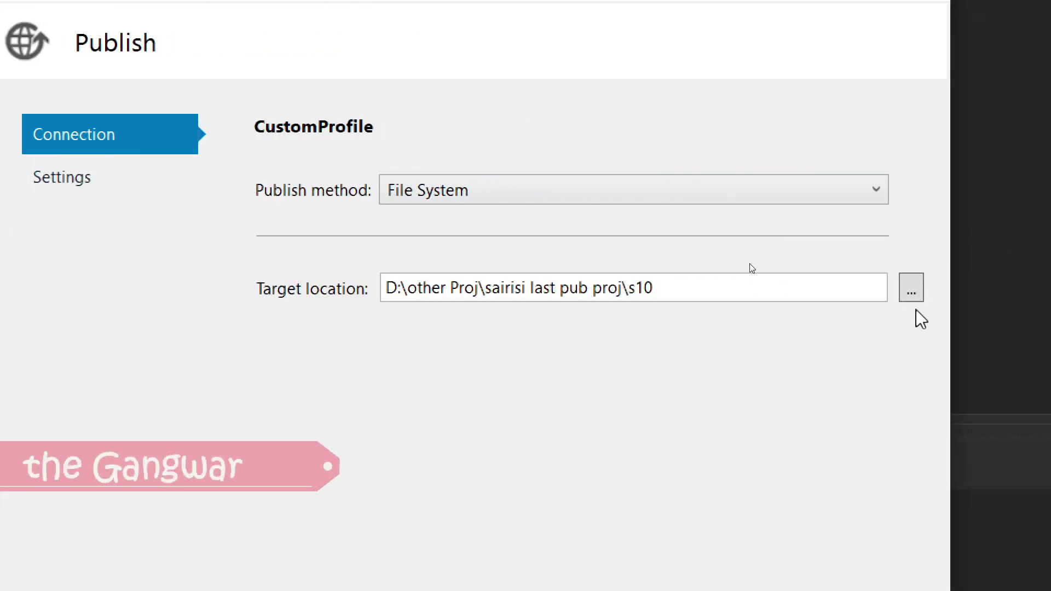
left_click(913, 290)
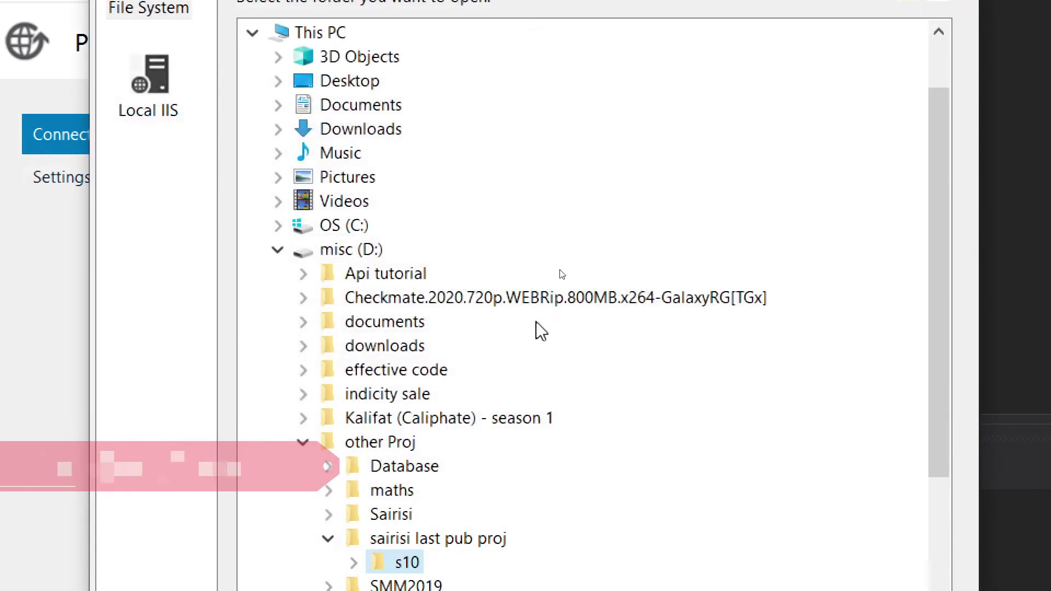
scroll(408, 447, "down", 3)
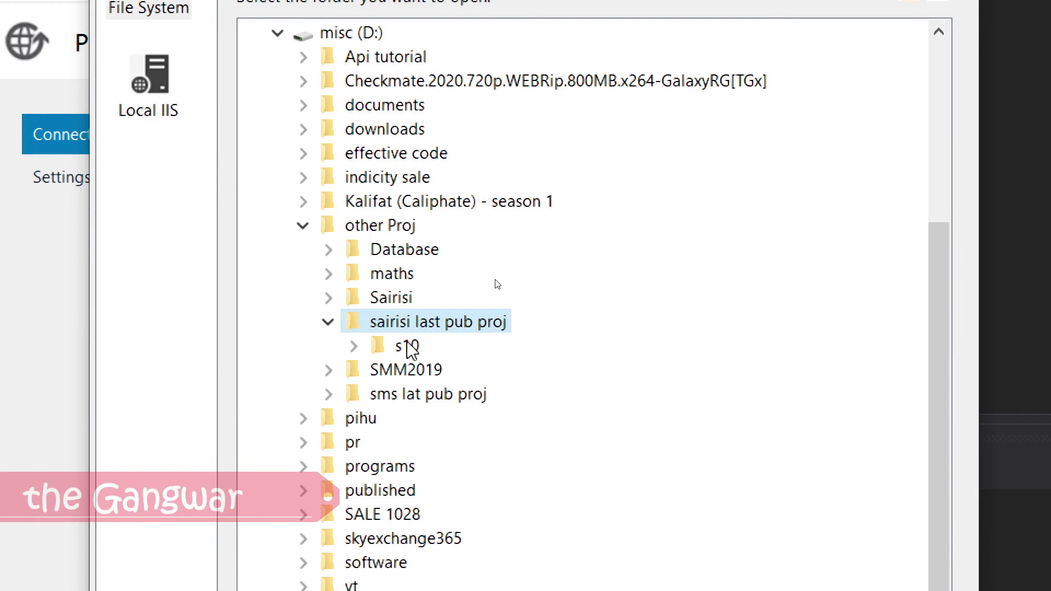
scroll(750, 509, "down", 1)
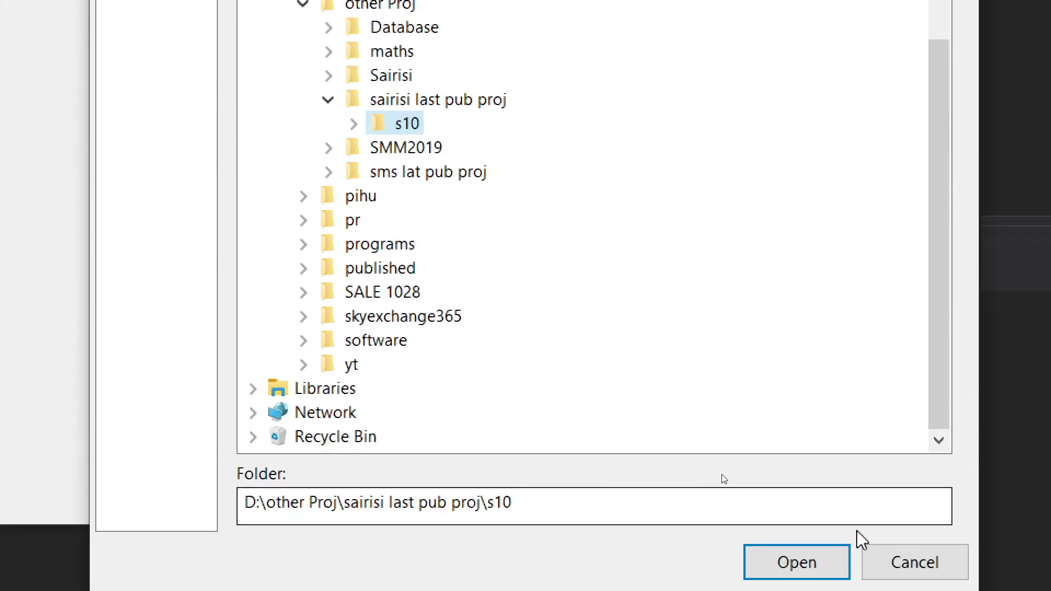
left_click(810, 565)
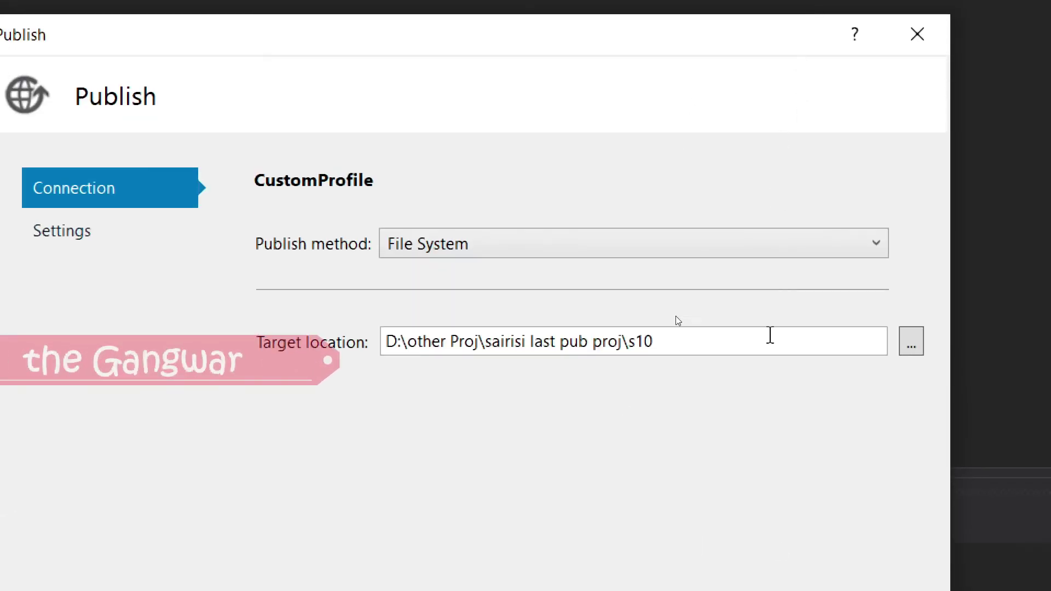
Step: Save the profile and publish, confirming 1 build and 1 publish succeeded
left_click(678, 528)
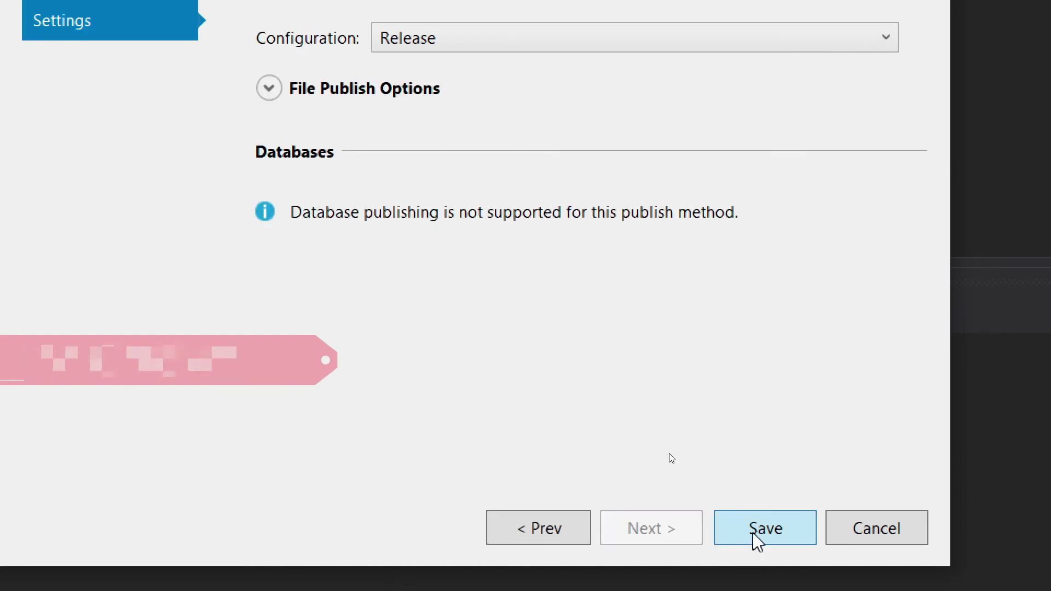
left_click(764, 529)
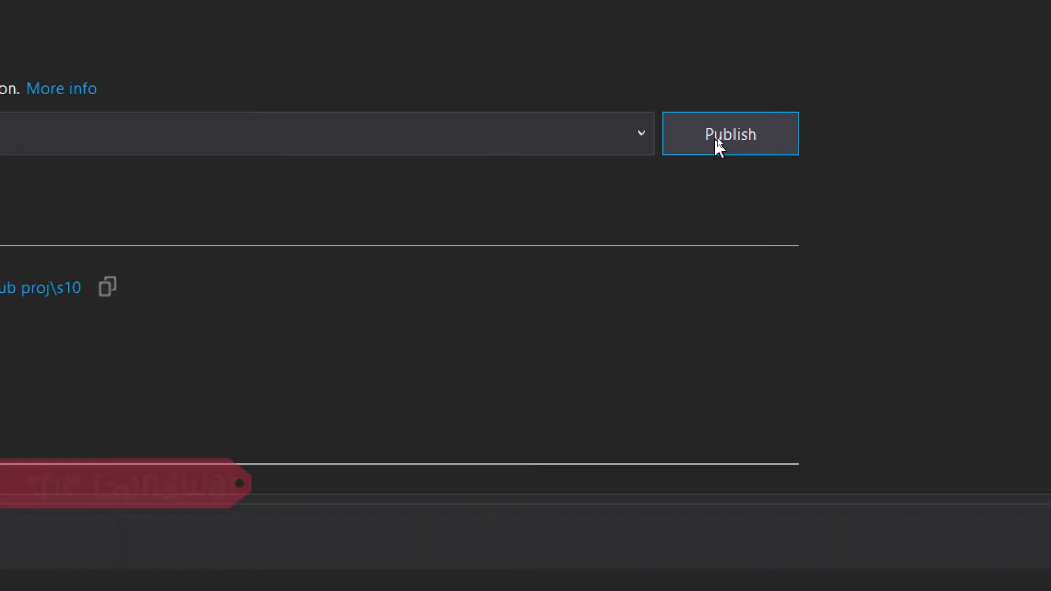
left_click(714, 138)
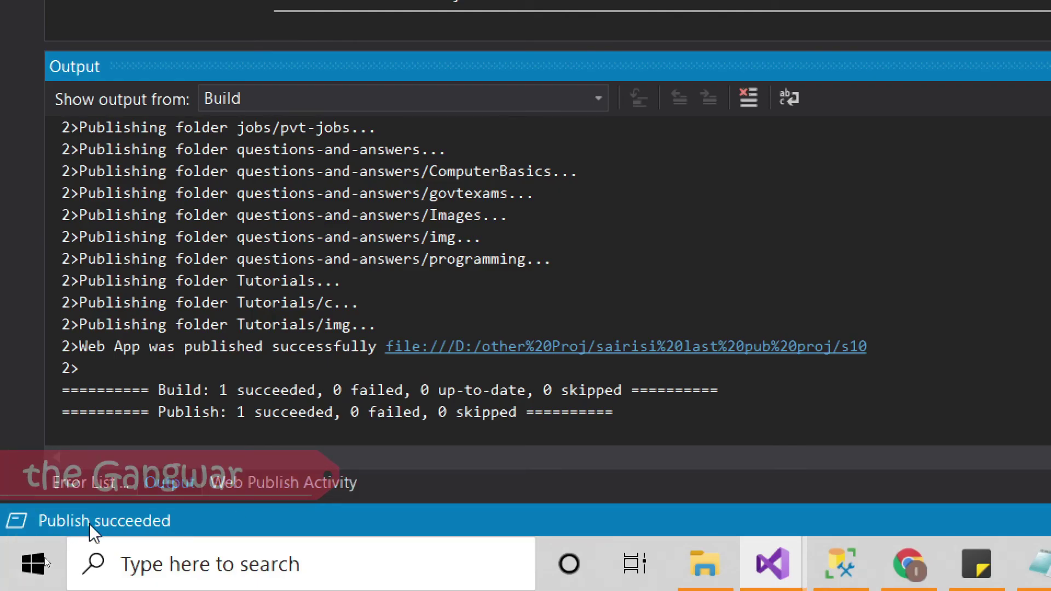
left_click_drag(202, 412, 416, 411)
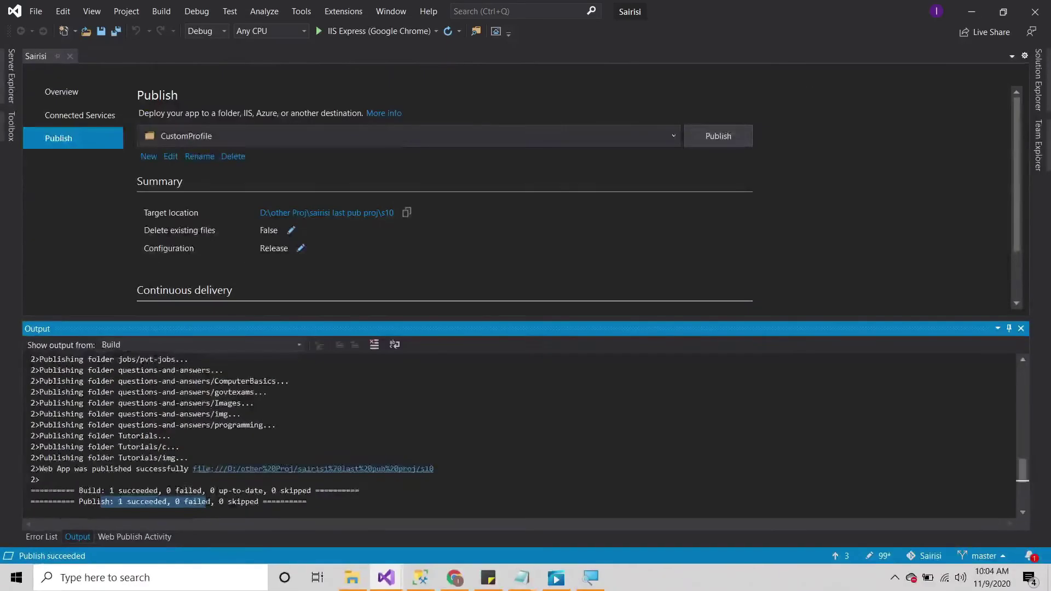
Step: Open the D:\other Proj\sairisi last pub proj\s10 folder in File Explorer
left_click(970, 11)
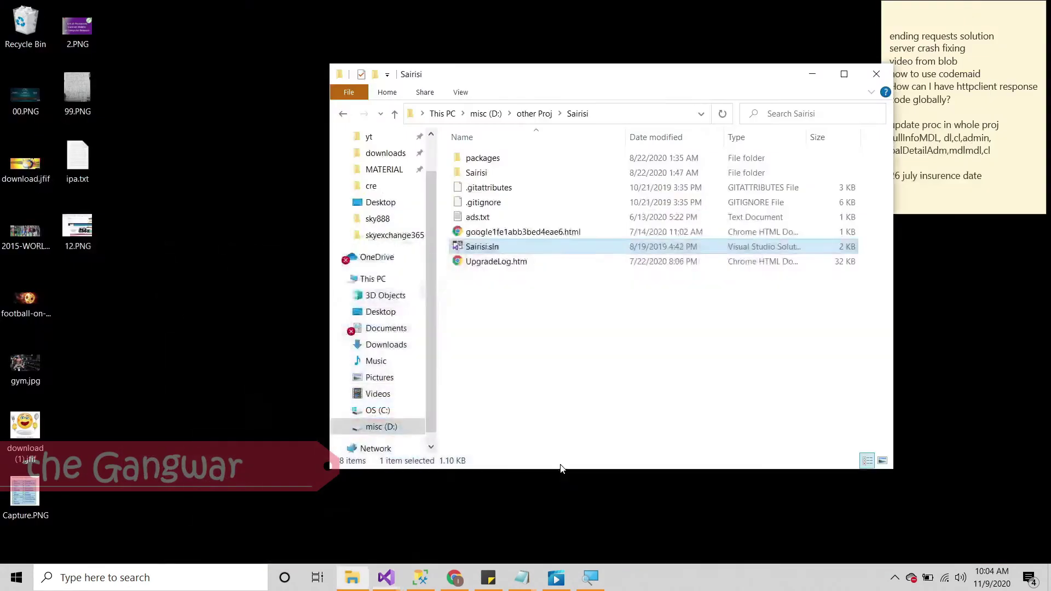
double_click(515, 264)
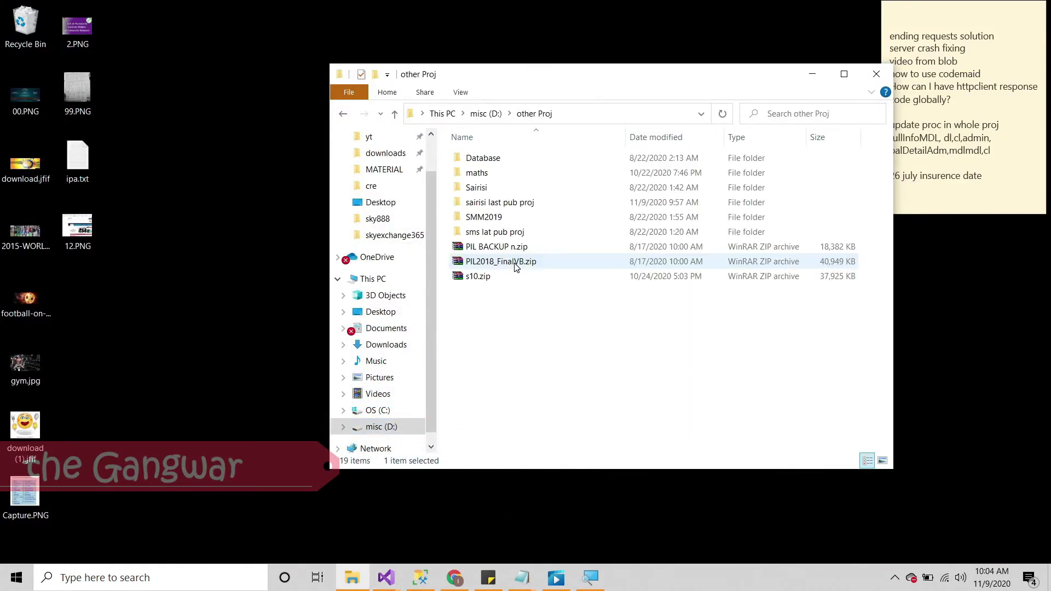
double_click(525, 203)
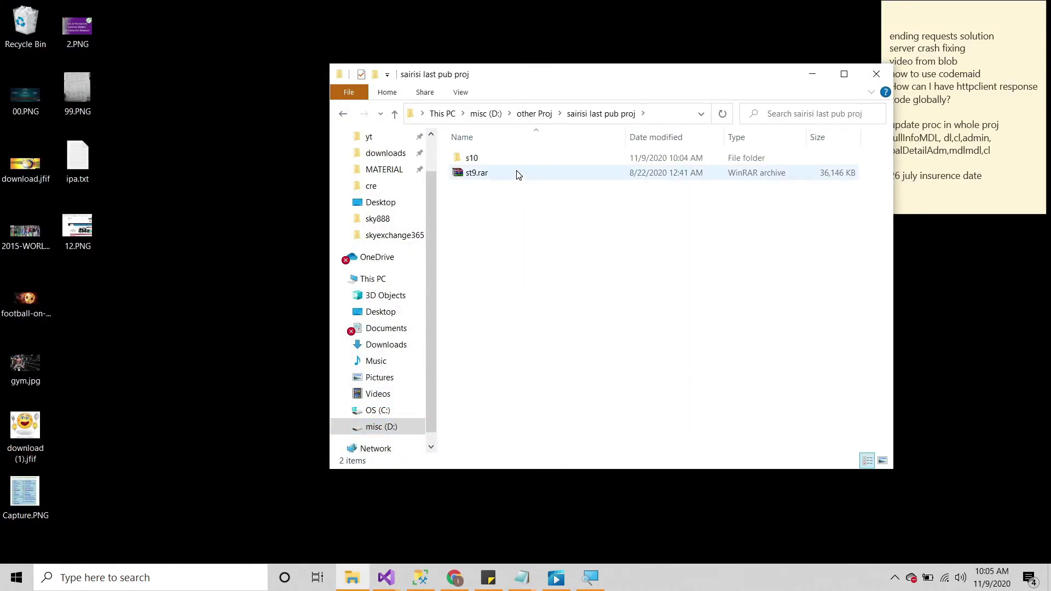
left_click(541, 163)
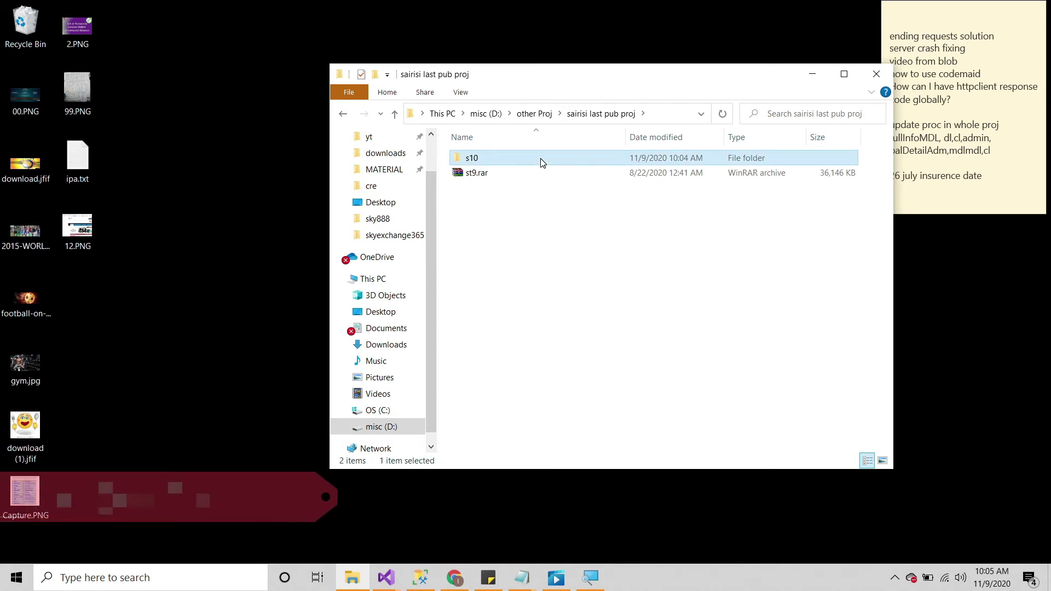
double_click(541, 163)
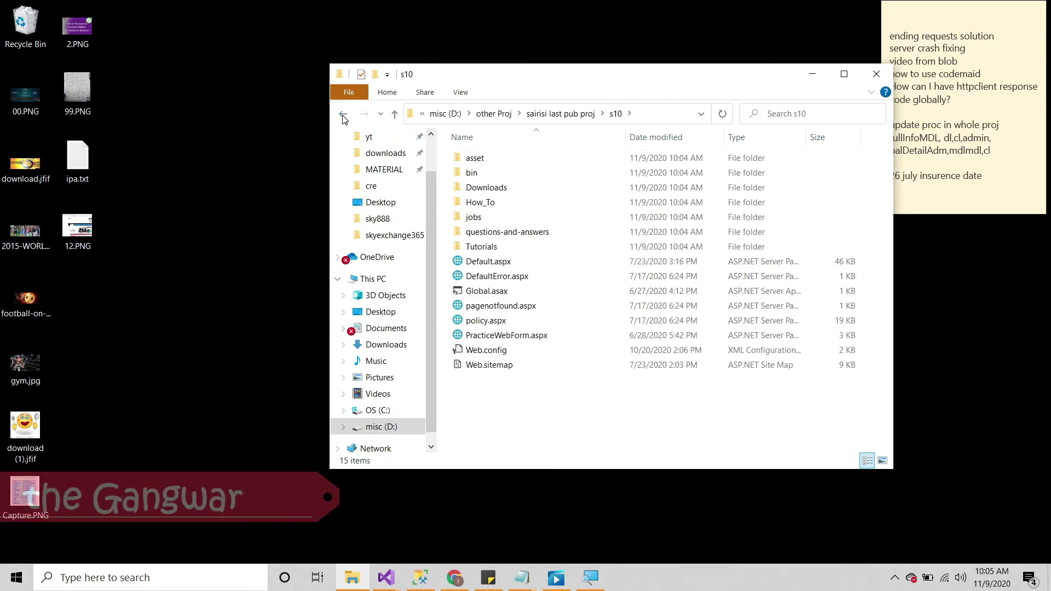
Step: Compress all files in s10 into a ZIP archive named s10.zip
key("ctrl+a")
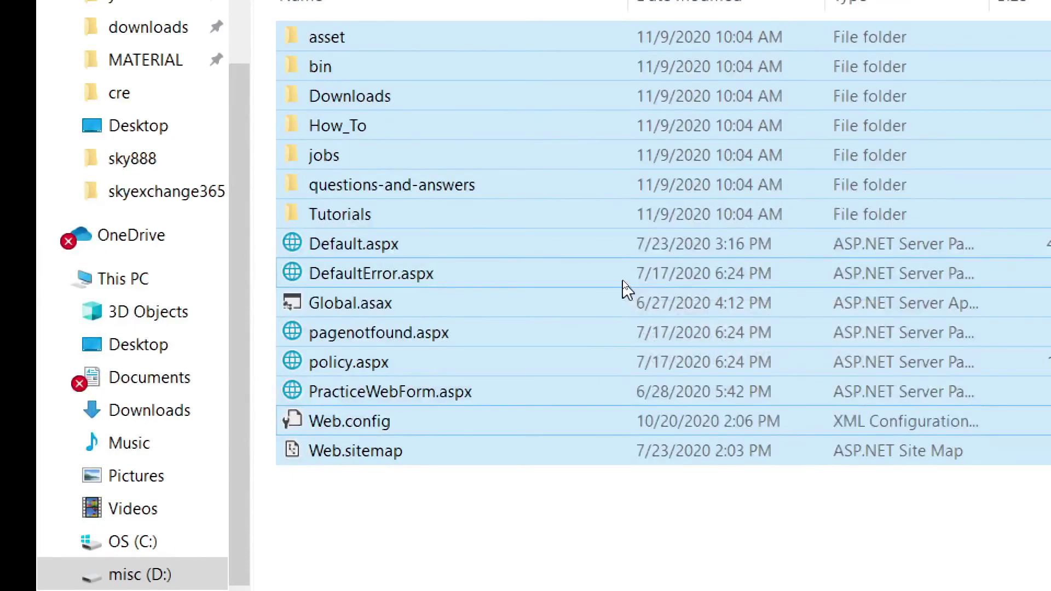
right_click(703, 164)
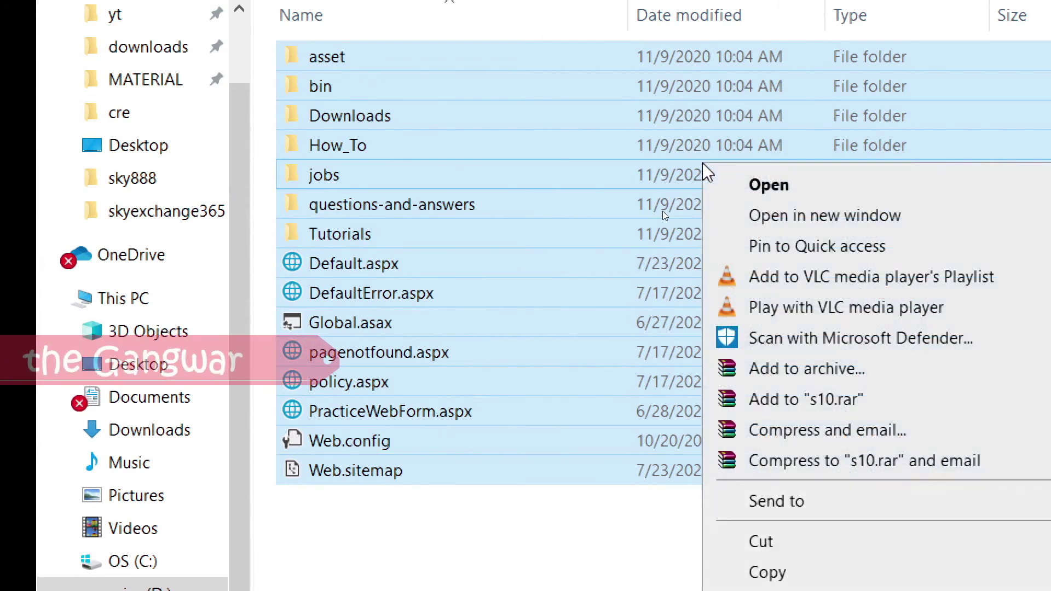
left_click(863, 371)
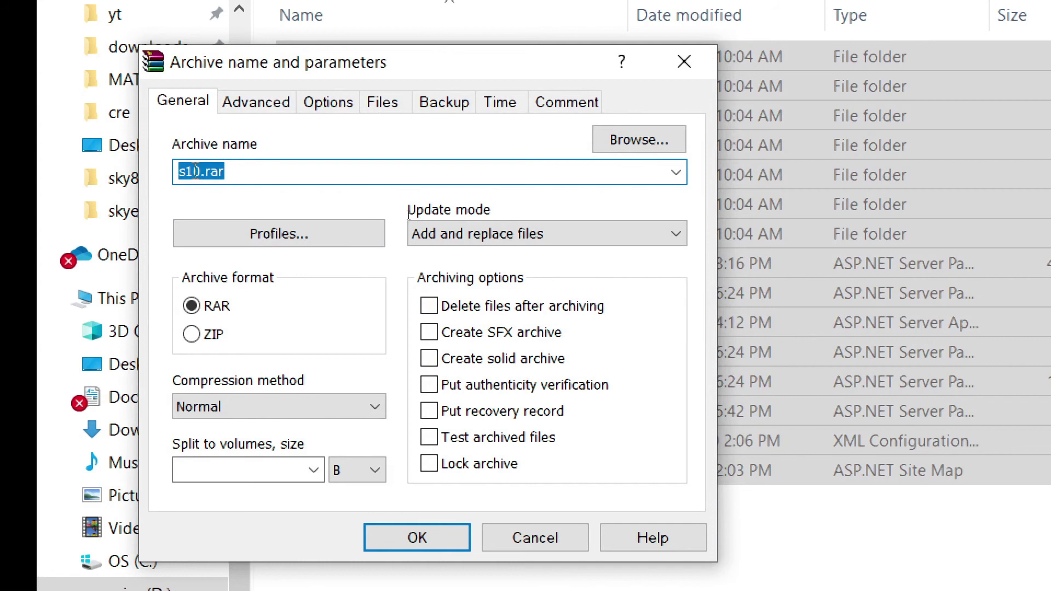
left_click(195, 332)
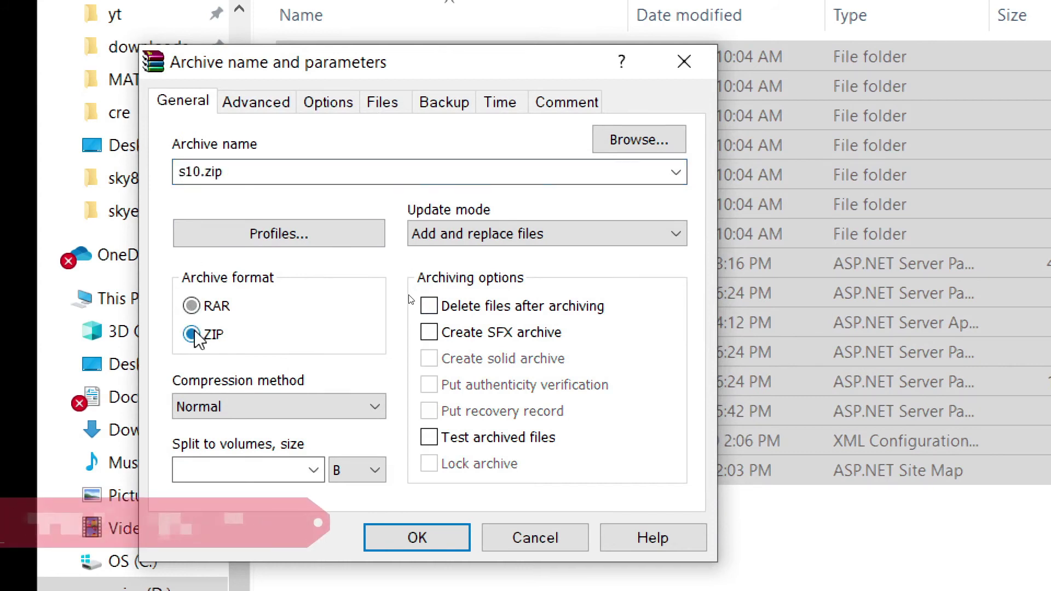
left_click(446, 531)
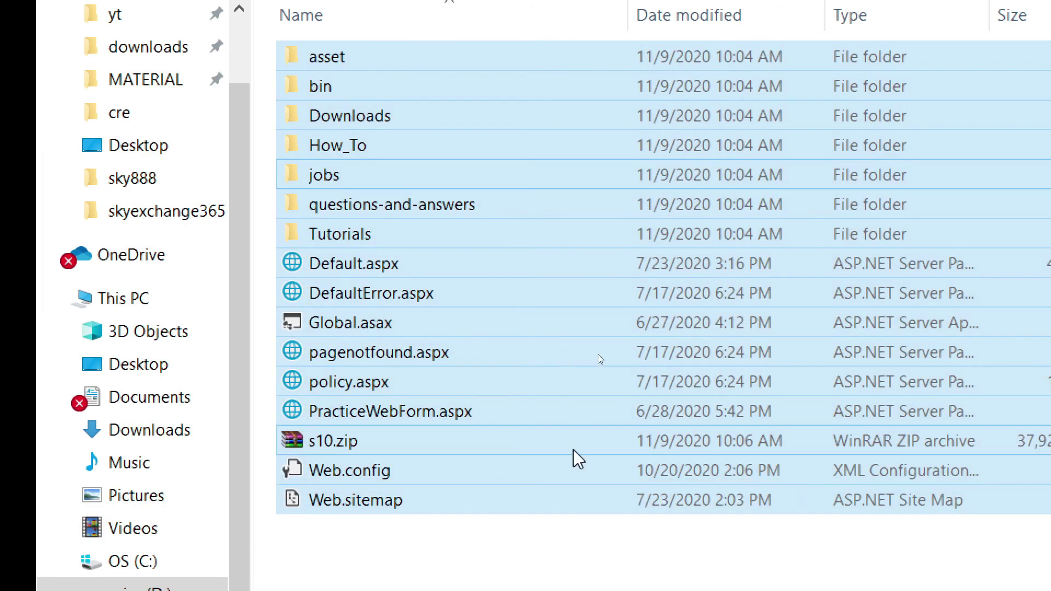
left_click(573, 450)
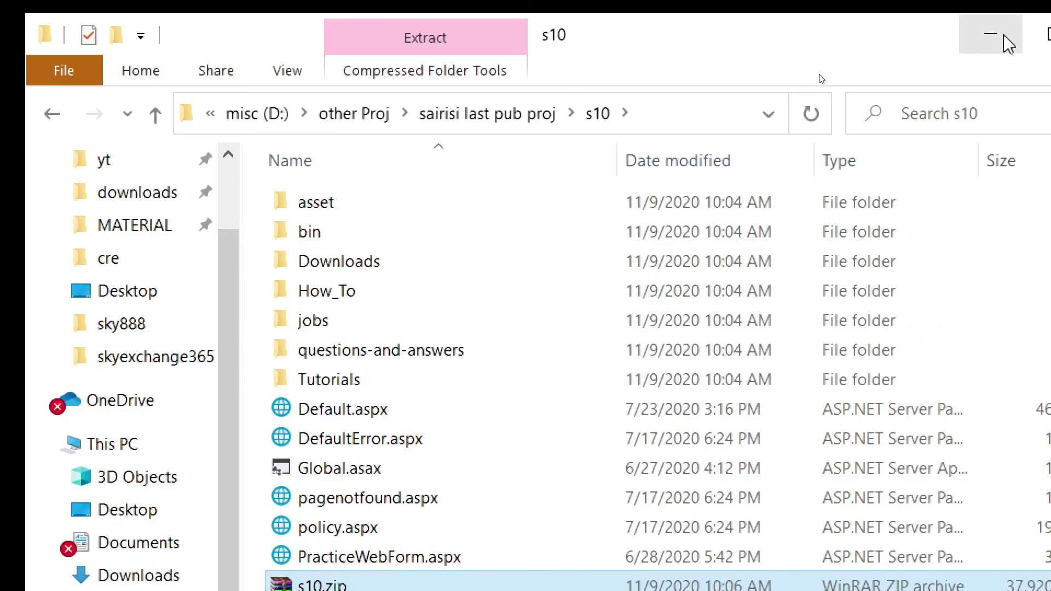
Step: On the server, delete the two default iisstart files from C:\inetpub\wwwroot
left_click(1000, 31)
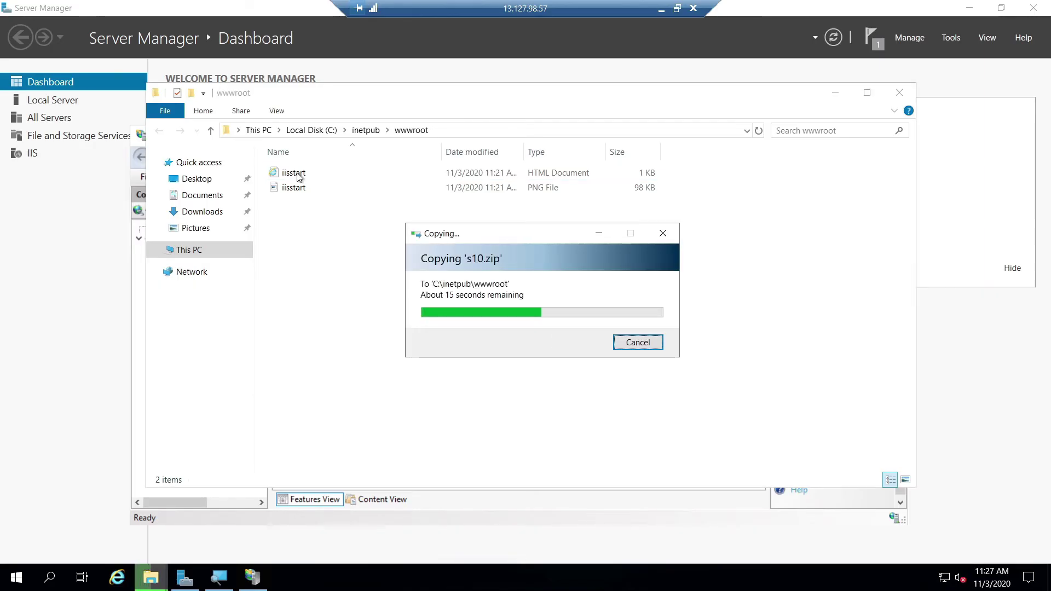
left_click(466, 173)
key("shift+Down")
key("Delete")
Step: Extract s10.zip into C:\inetpub\wwwroot\ and open the resulting s10 folder
right_click(490, 169)
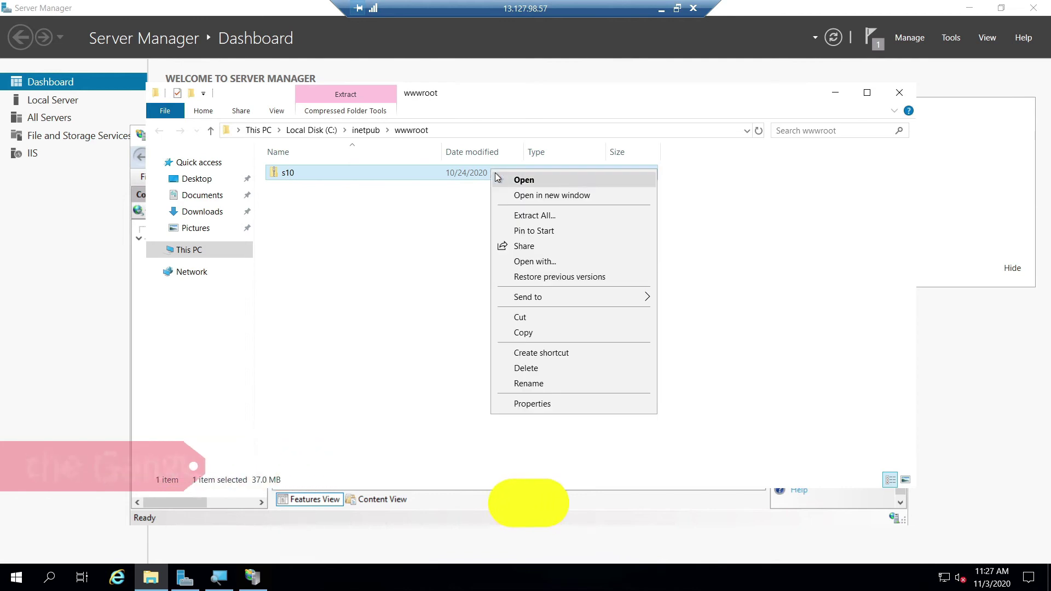
left_click(538, 216)
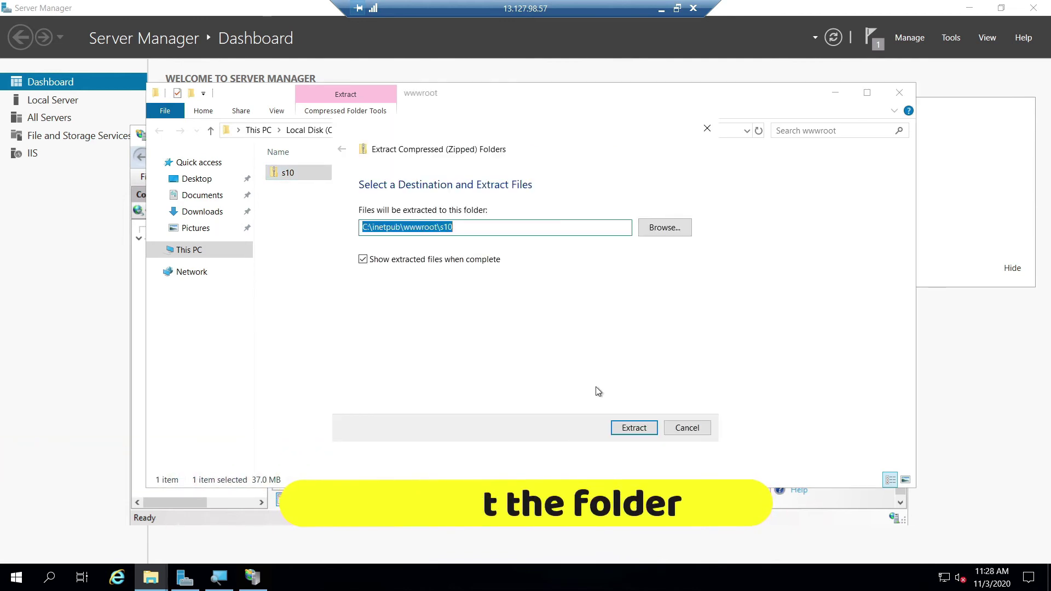
left_click(441, 227)
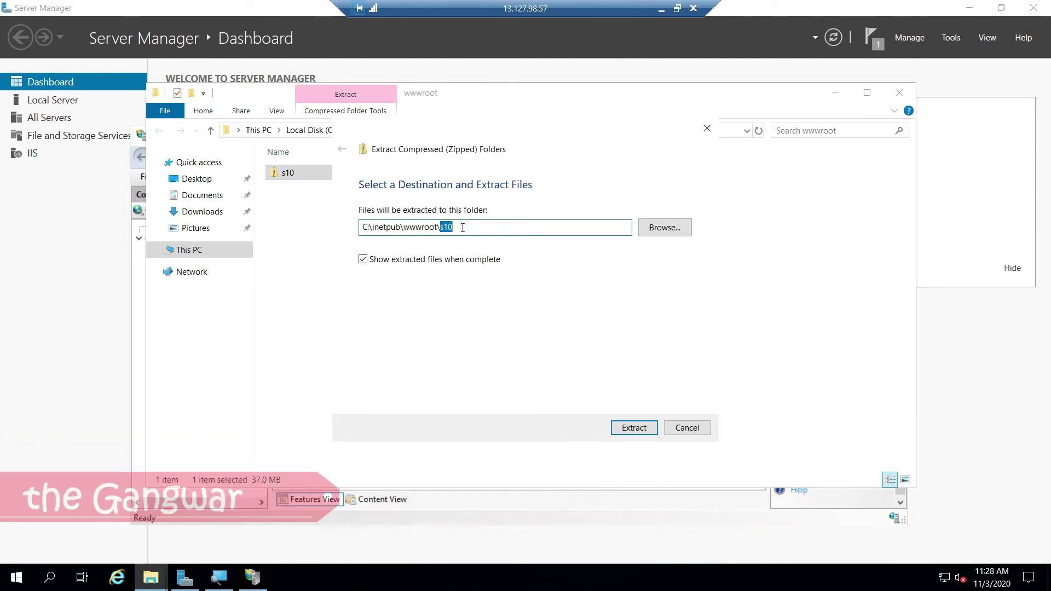
key("BackSpace")
left_click(659, 352)
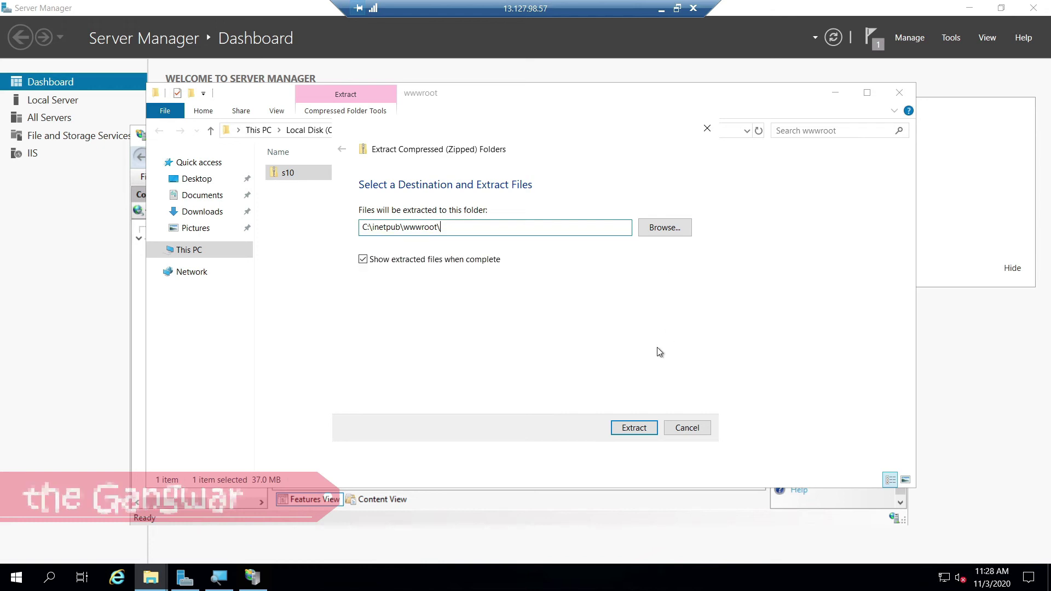
left_click(634, 428)
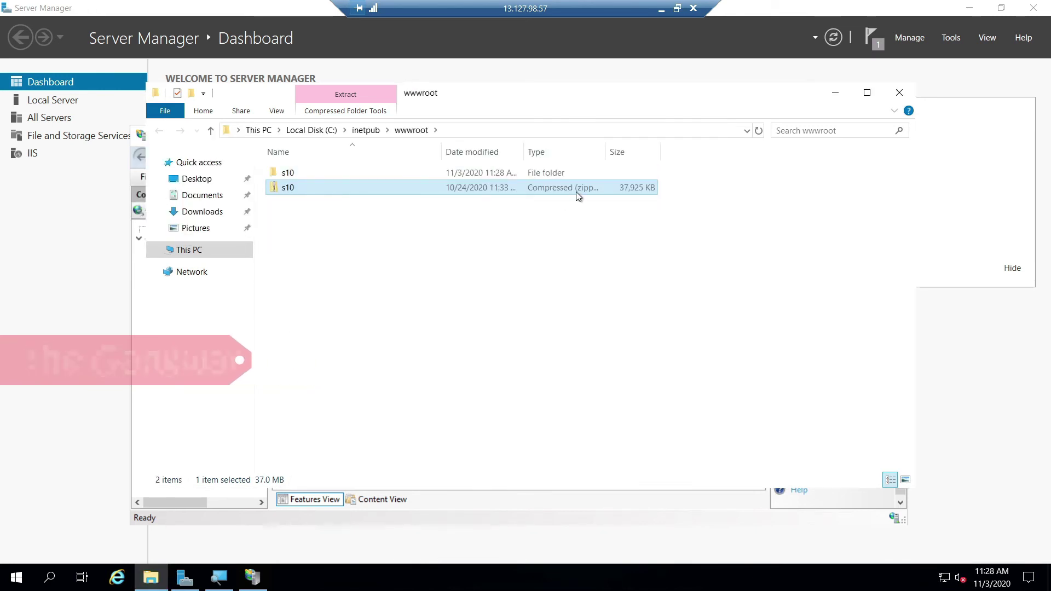
double_click(576, 174)
left_click(837, 92)
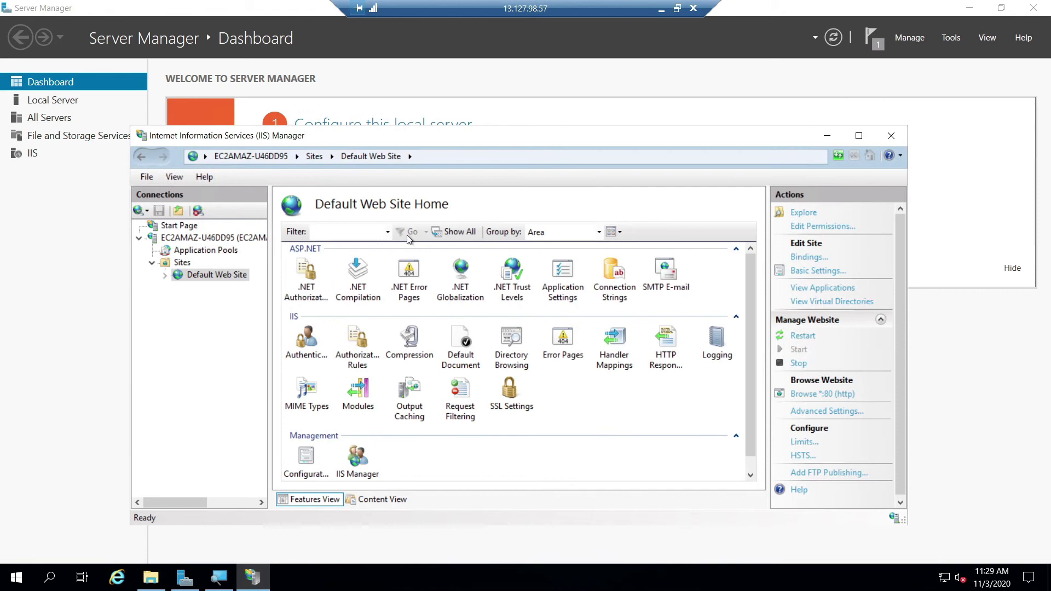
left_click(179, 265)
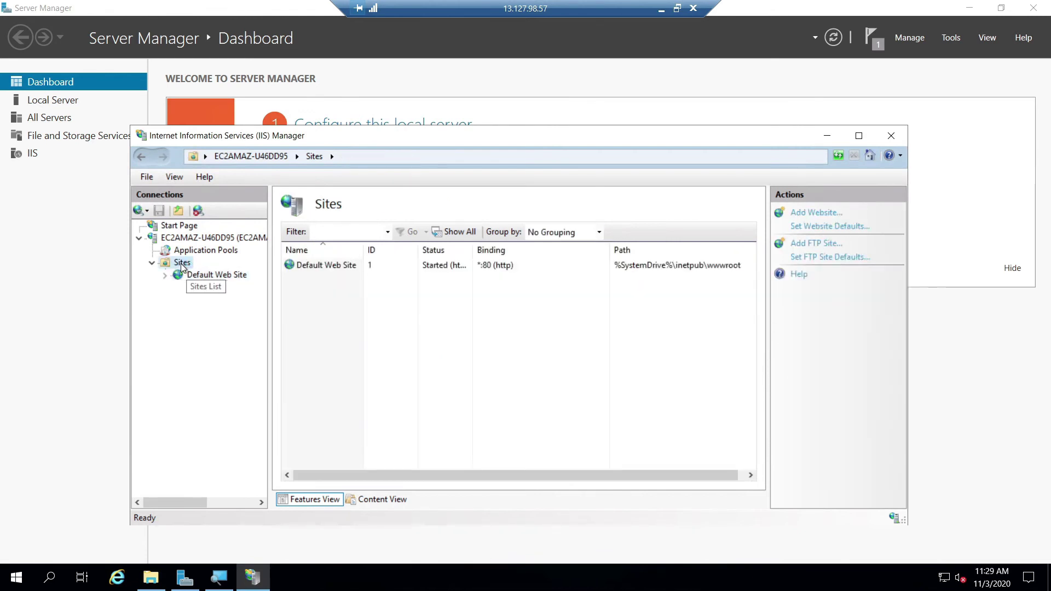
right_click(183, 268)
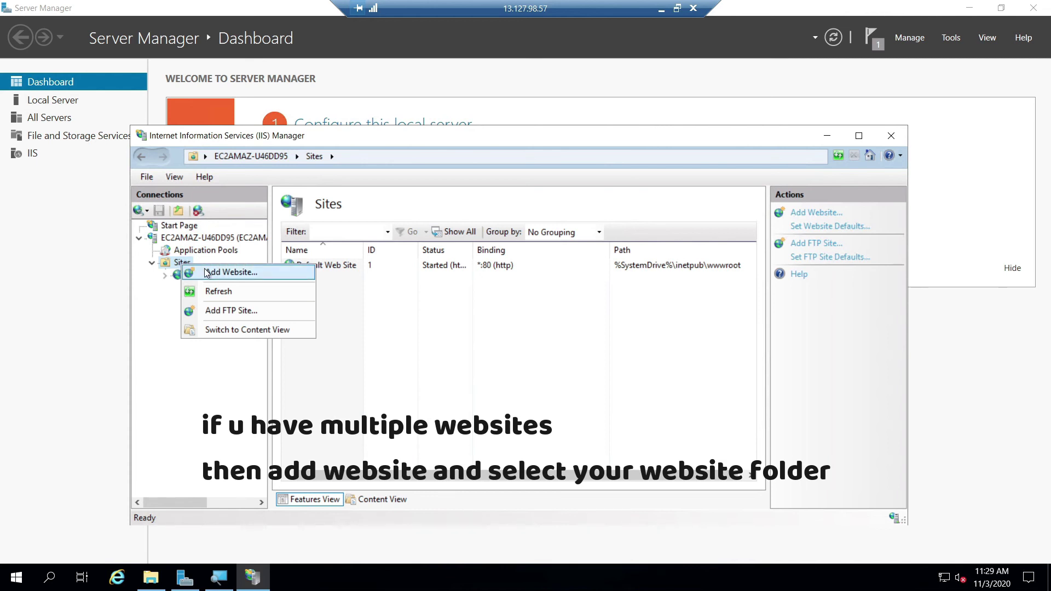
left_click(459, 341)
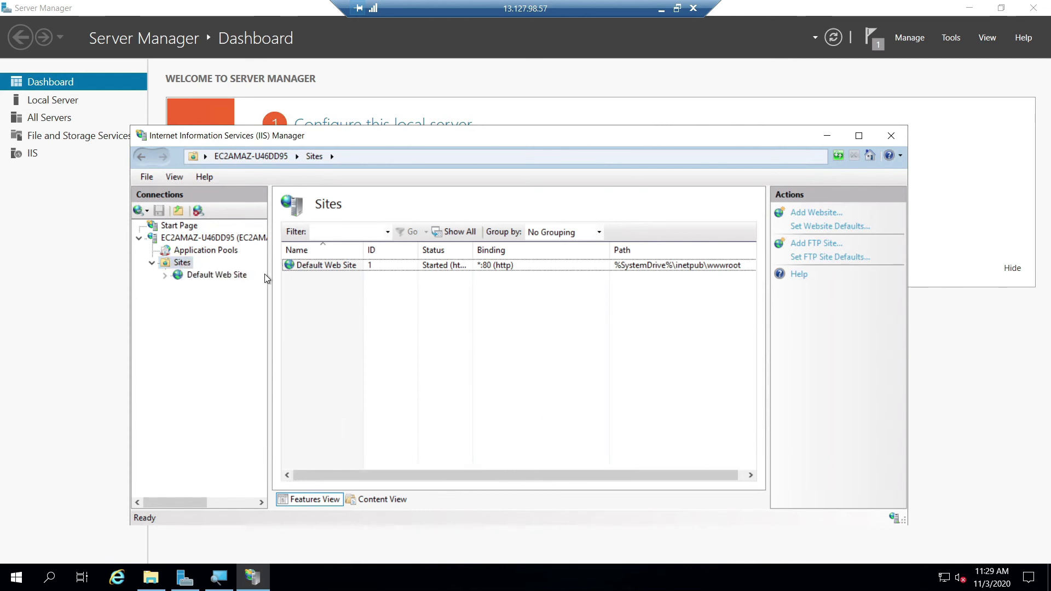
left_click(197, 275)
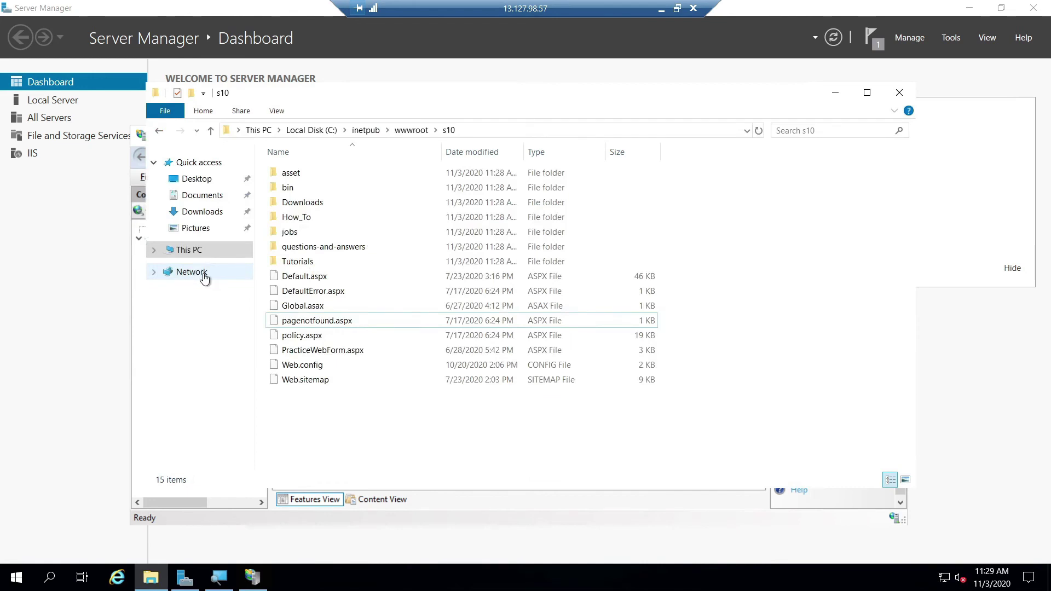
Step: Copy the extracted s10 site files directly into wwwroot, giving 17 items including Default.aspx
left_click(515, 216)
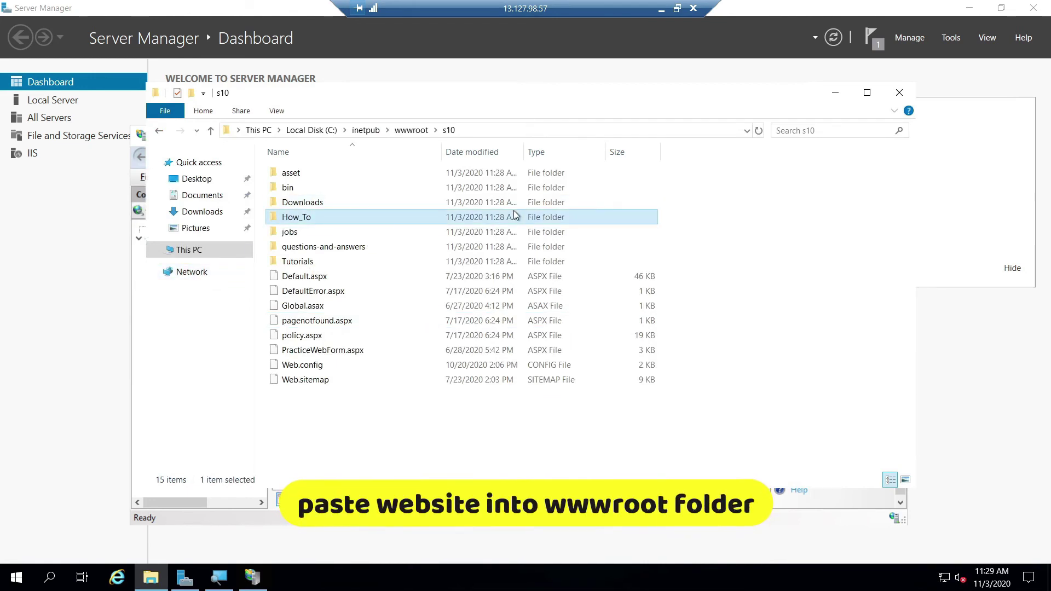
key("ctrl+a")
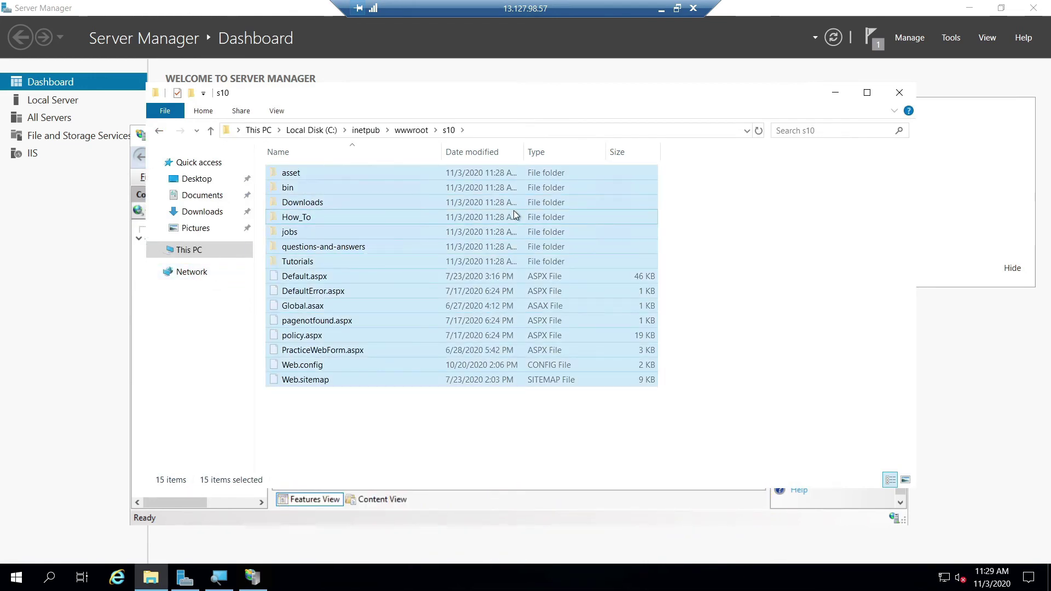
key("BackSpace")
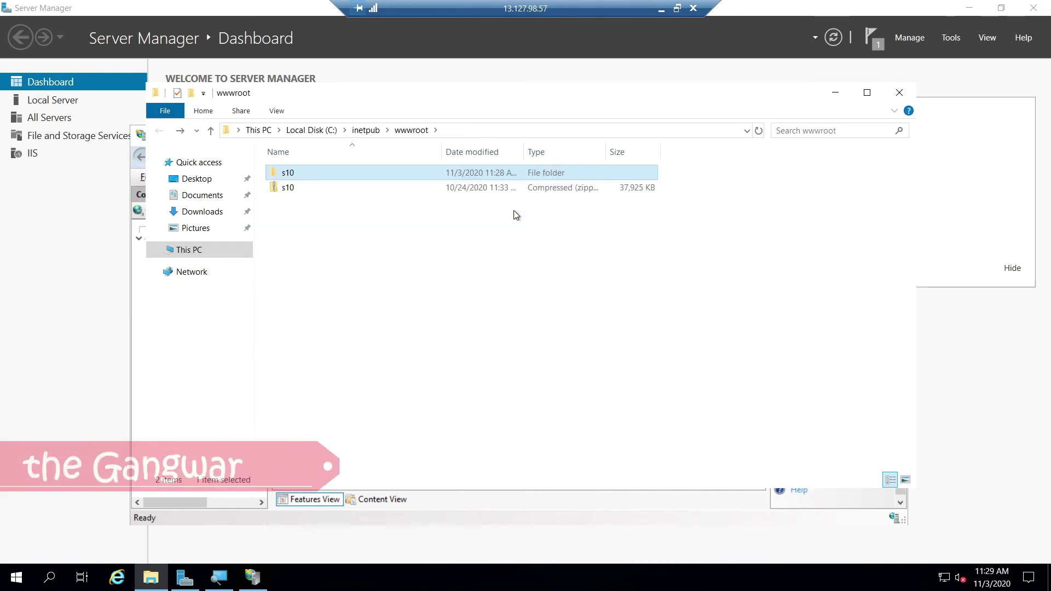
left_click(555, 254)
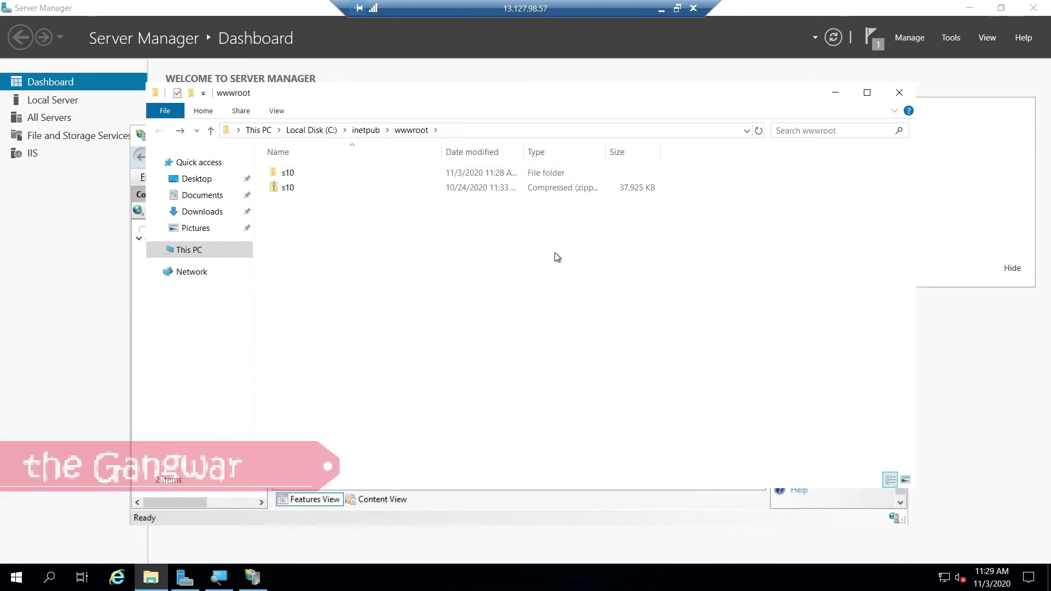
key("ctrl+v")
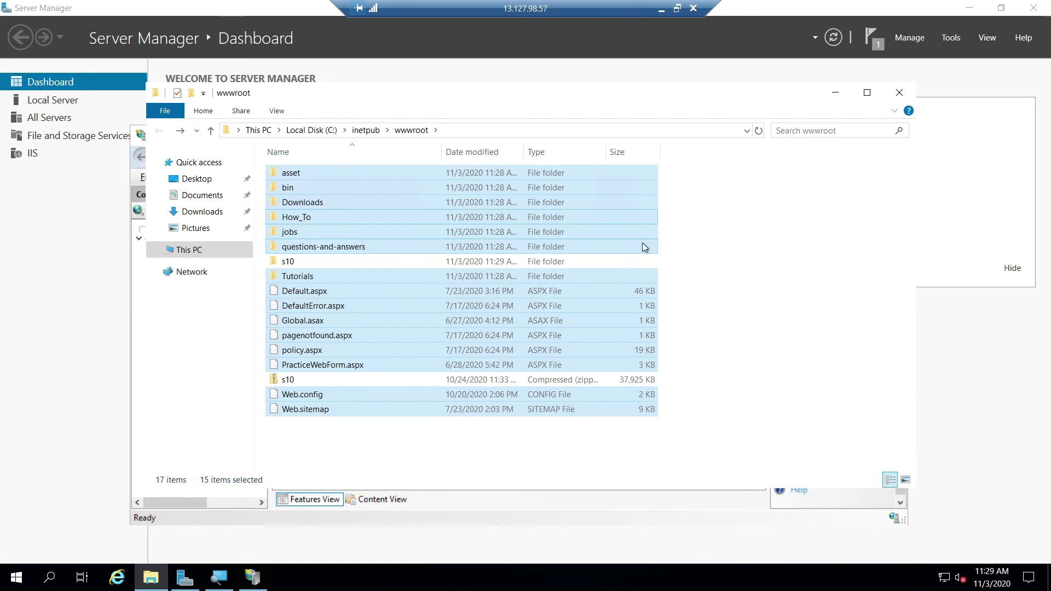
left_click(721, 250)
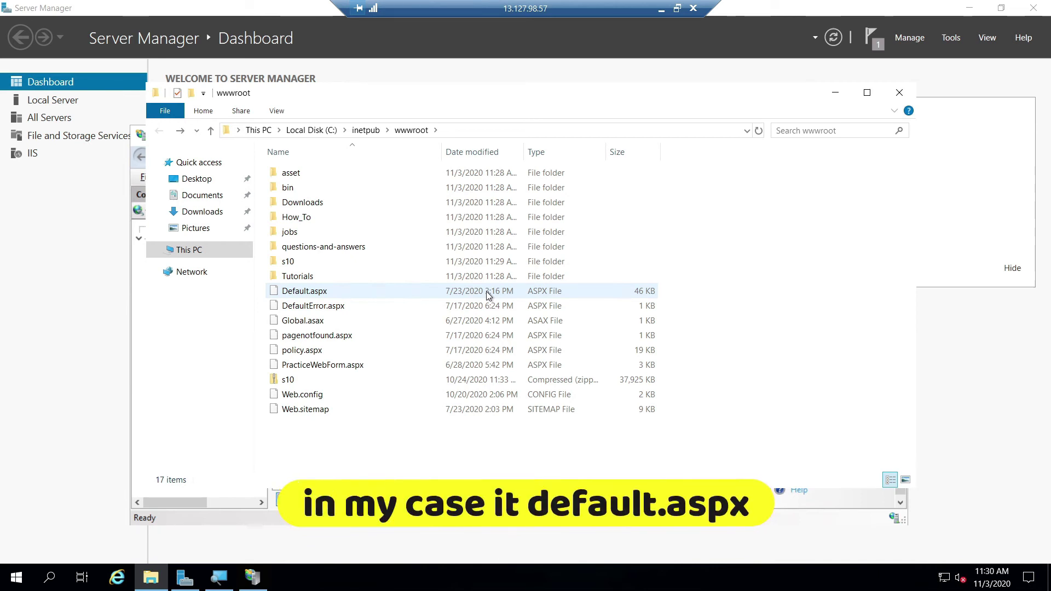
left_click(489, 292)
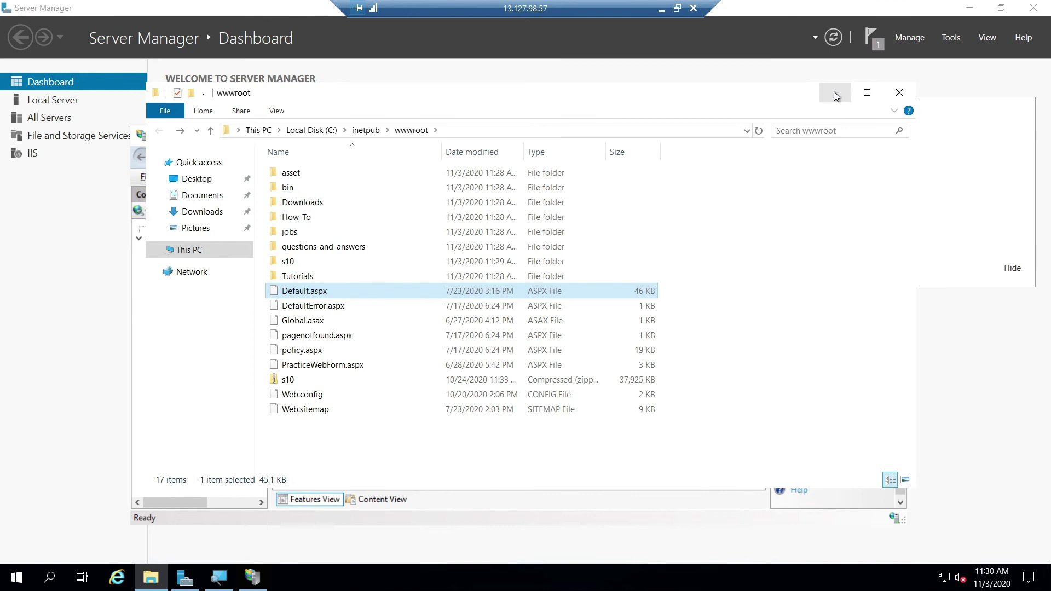
left_click(835, 94)
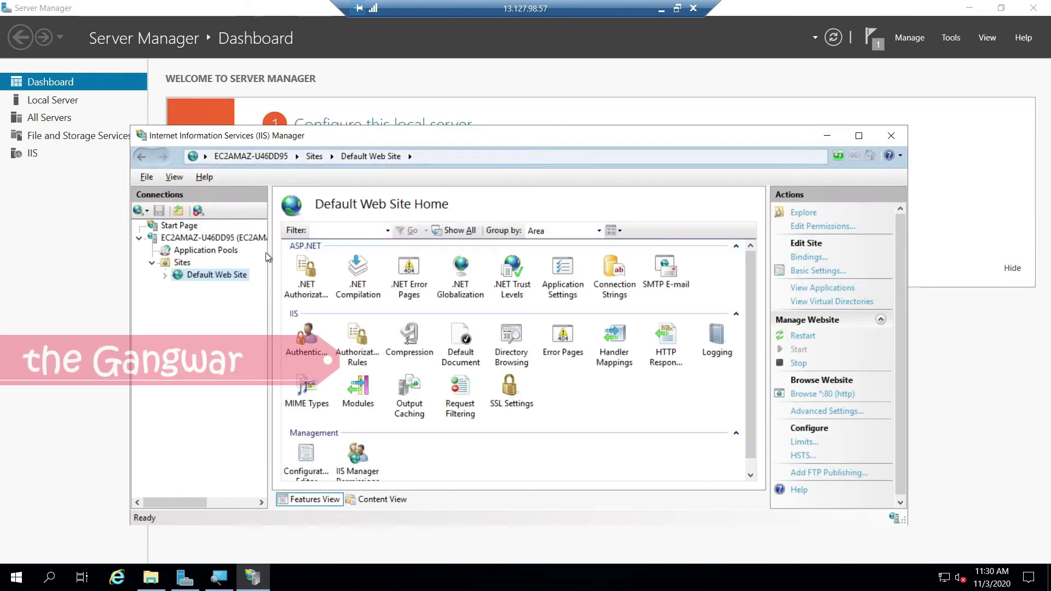
Step: Open Default Document for Default Web Site, showing Default.htm, index.html, iisstart.htm and others
right_click(182, 273)
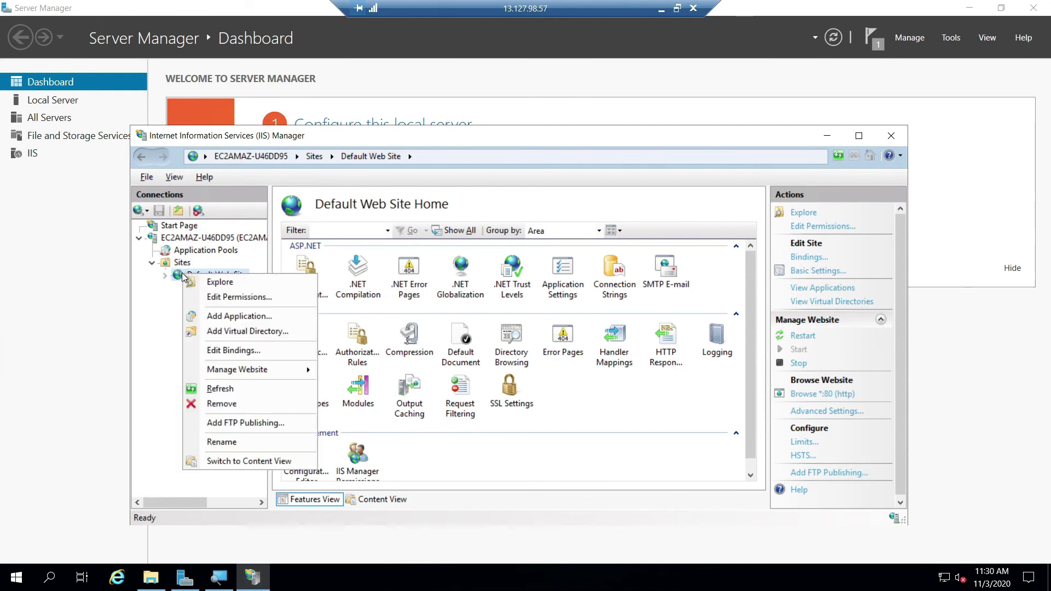
left_click(224, 388)
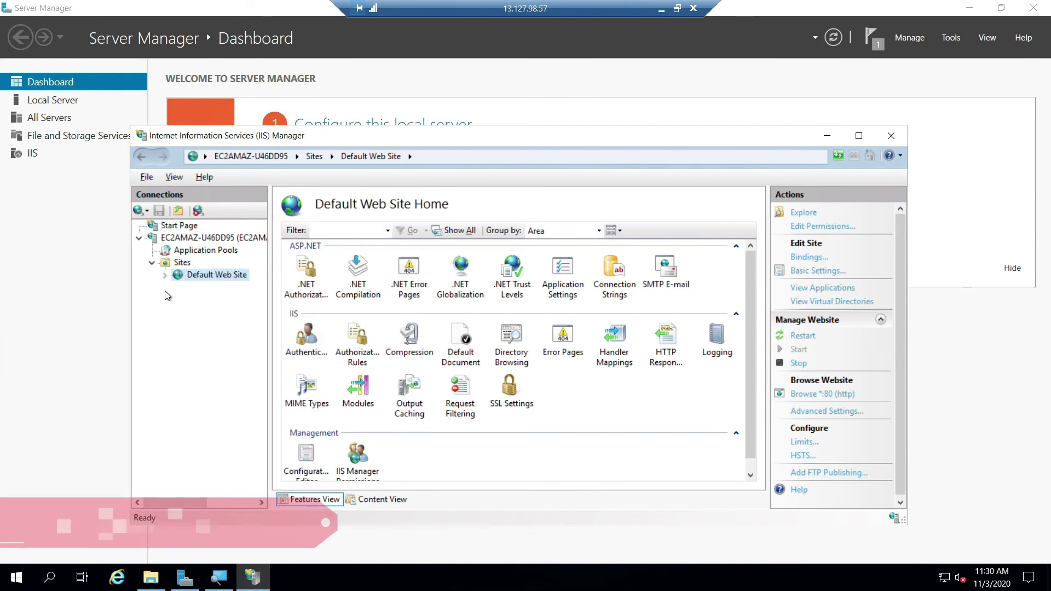
left_click(166, 275)
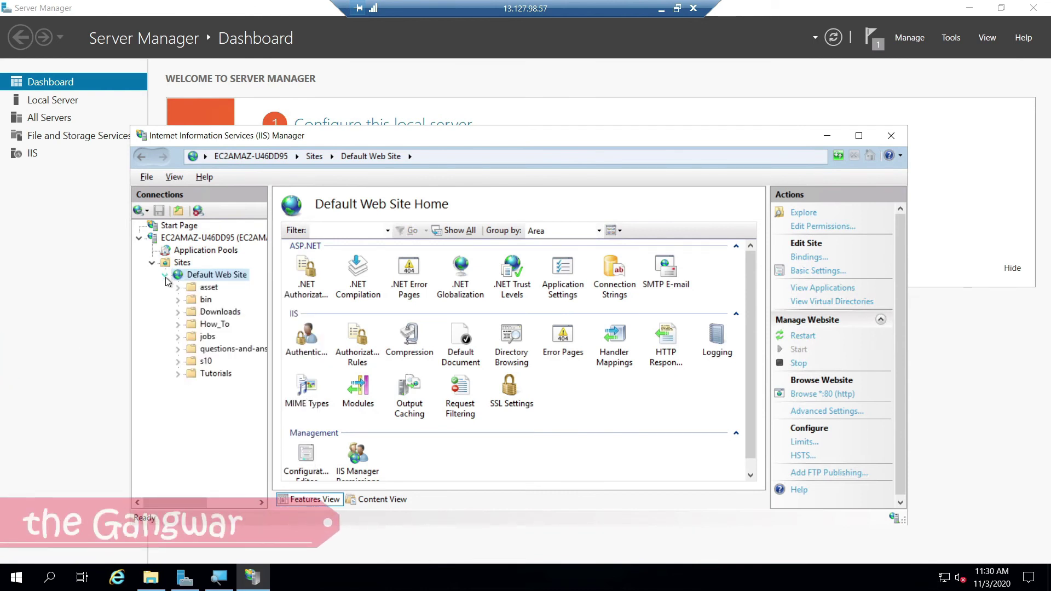
left_click(165, 277)
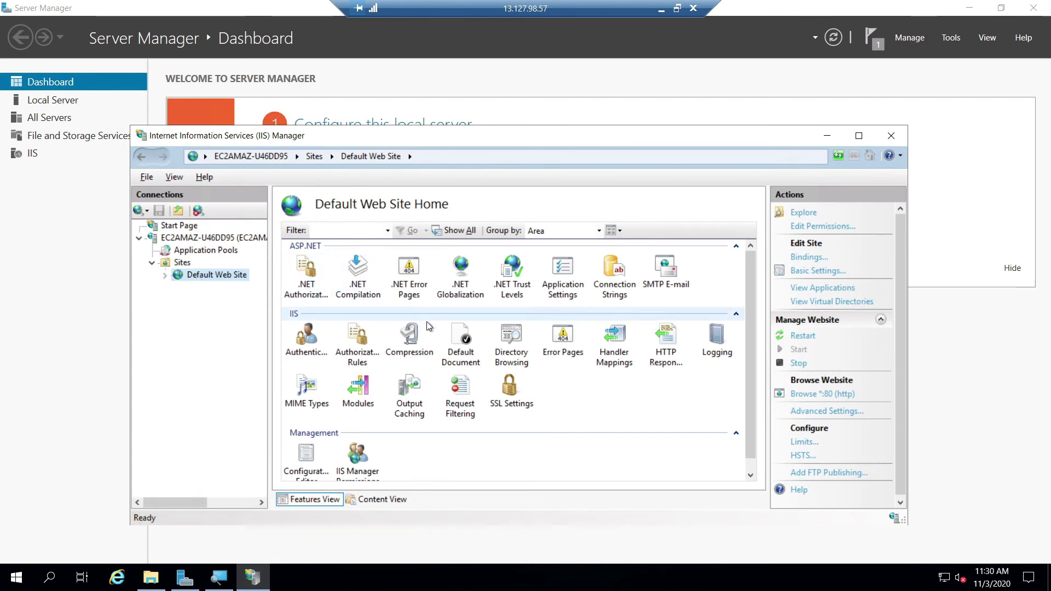
left_click(453, 338)
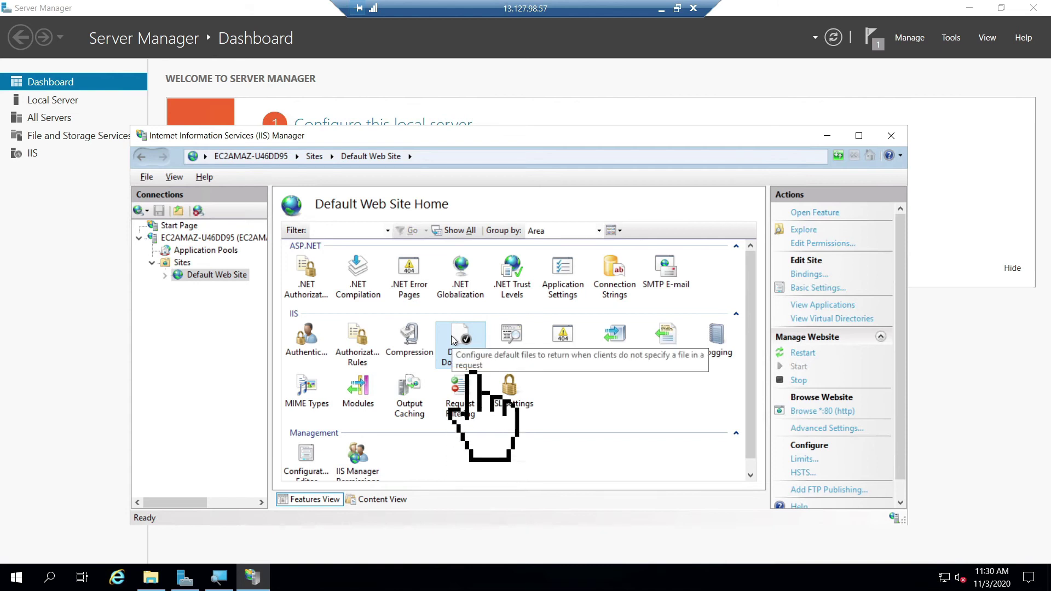
double_click(466, 341)
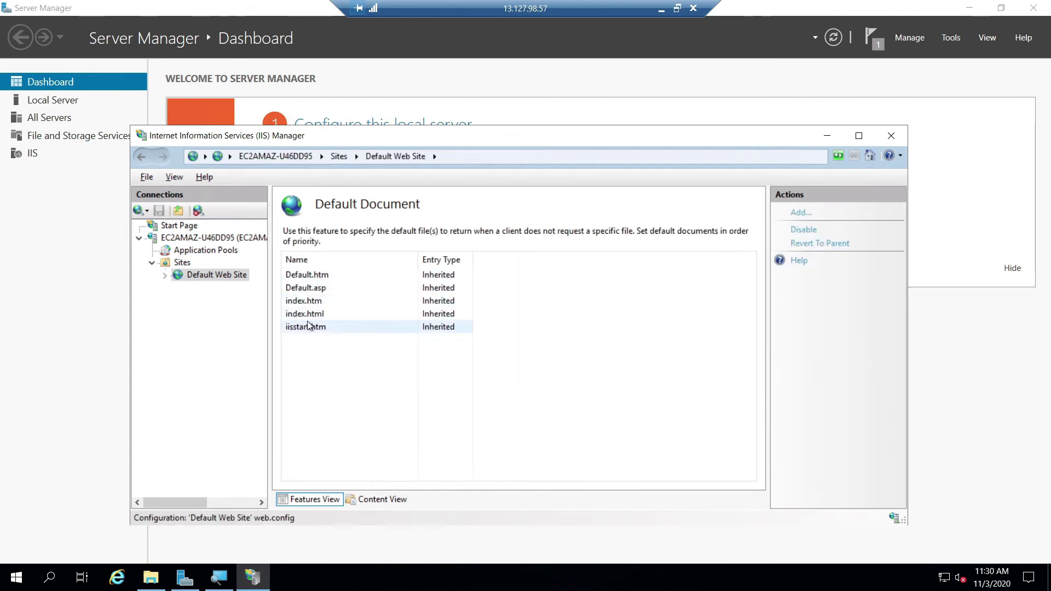
Step: Add Default.aspx as a local default document and return to Default Web Site Home
left_click(804, 212)
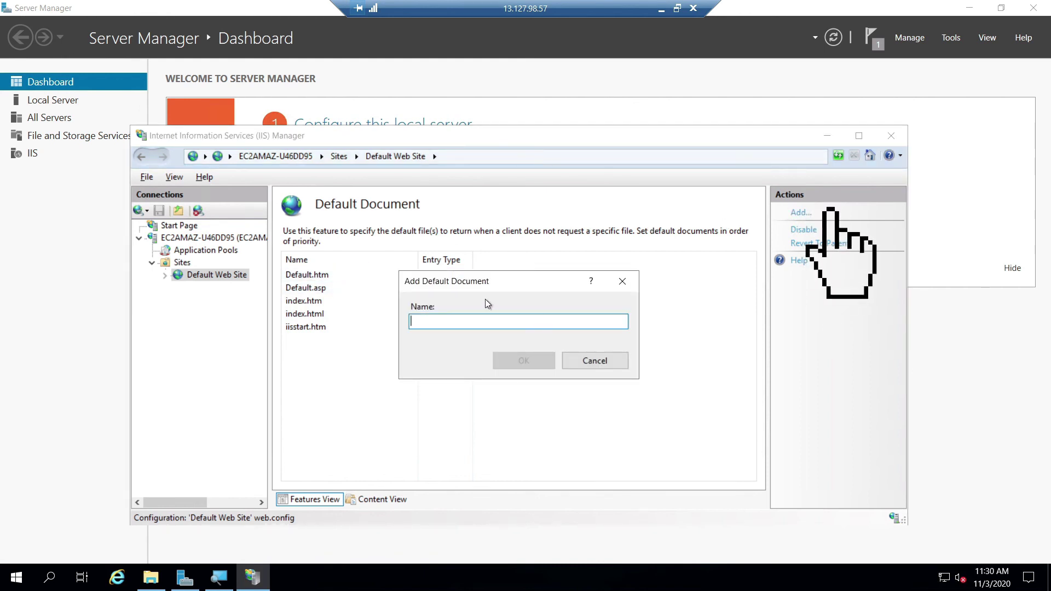
type("De")
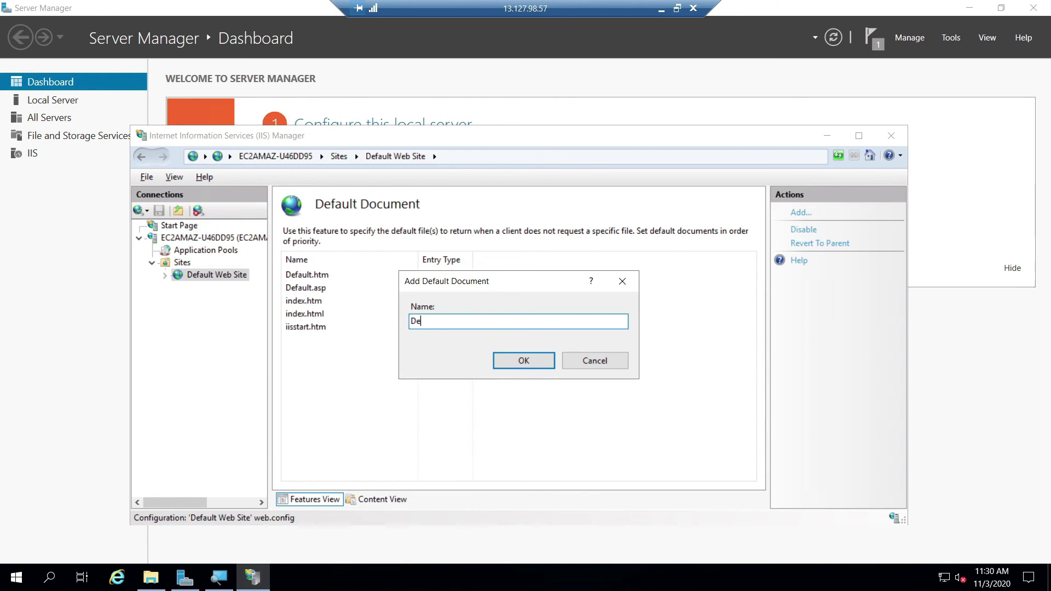
key("alt+Tab")
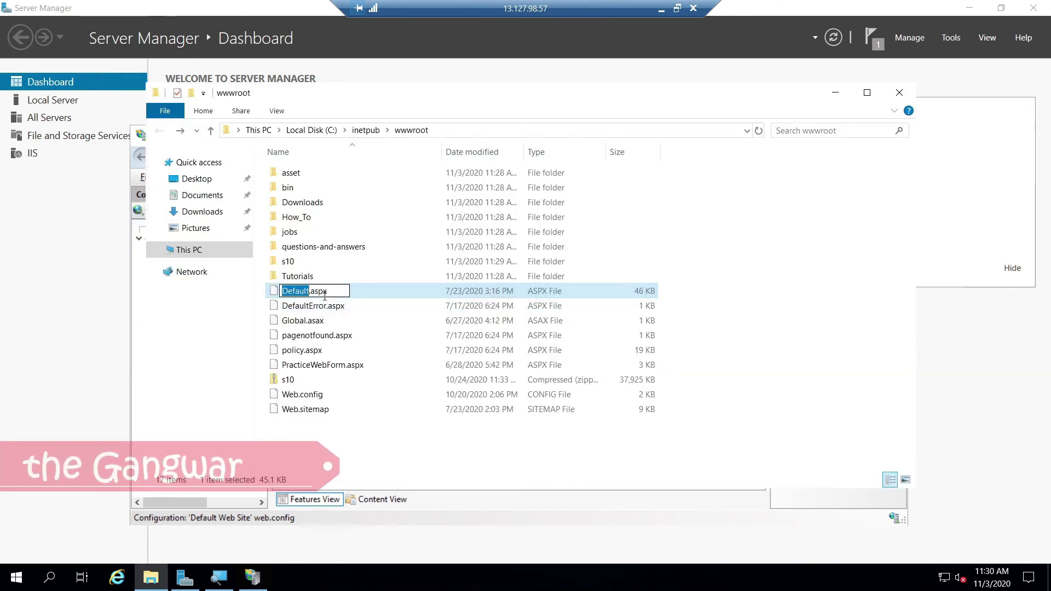
left_click(835, 92)
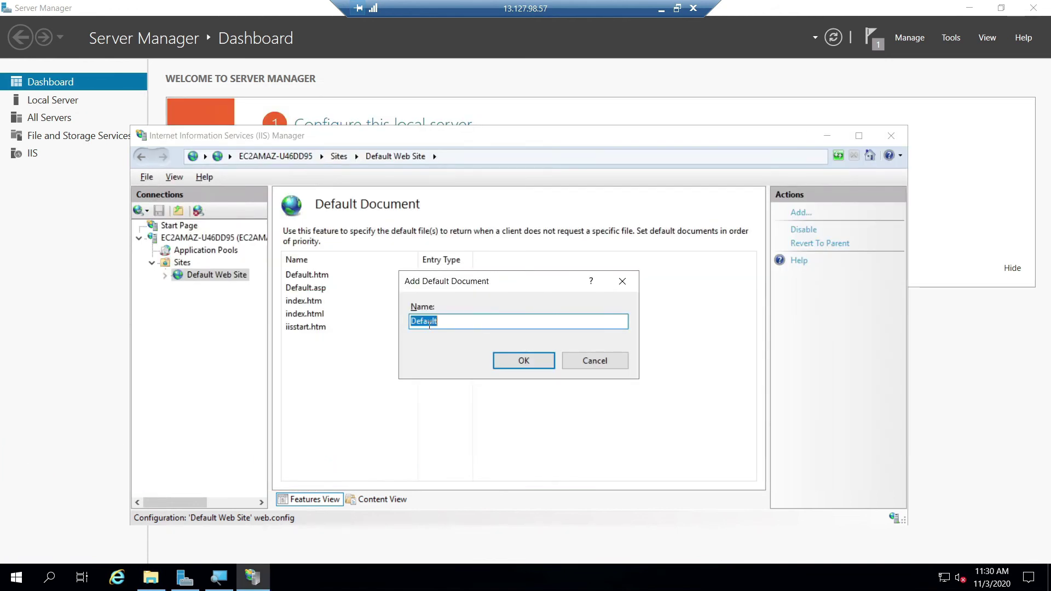
key("End")
type(".aspx")
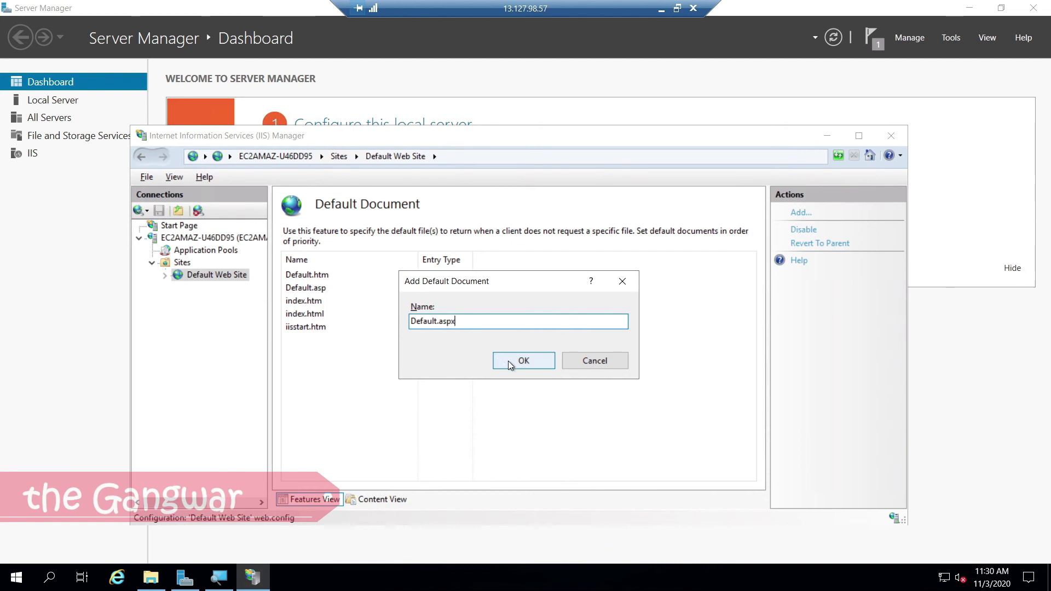
left_click(510, 361)
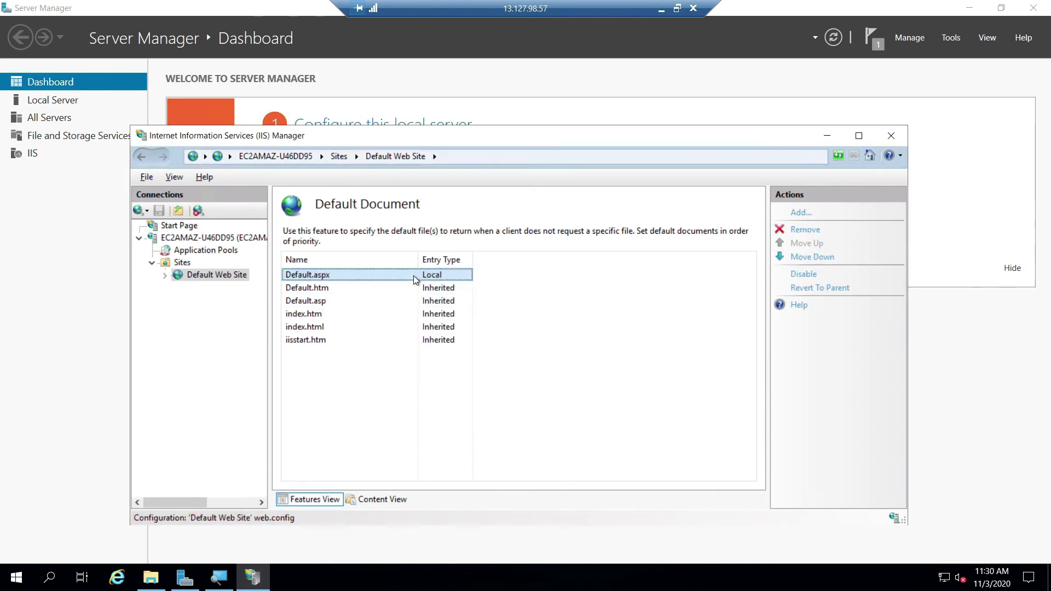
left_click(220, 274)
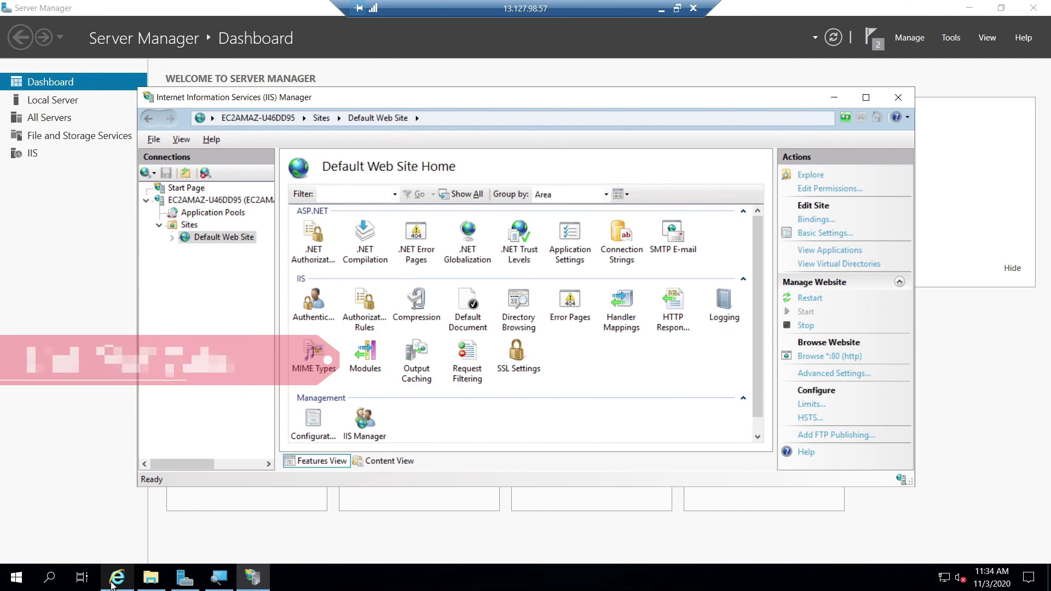
Step: Test localhost, which returns HTTP Error 500.19, then open Web.config with Notepad
left_click(115, 580)
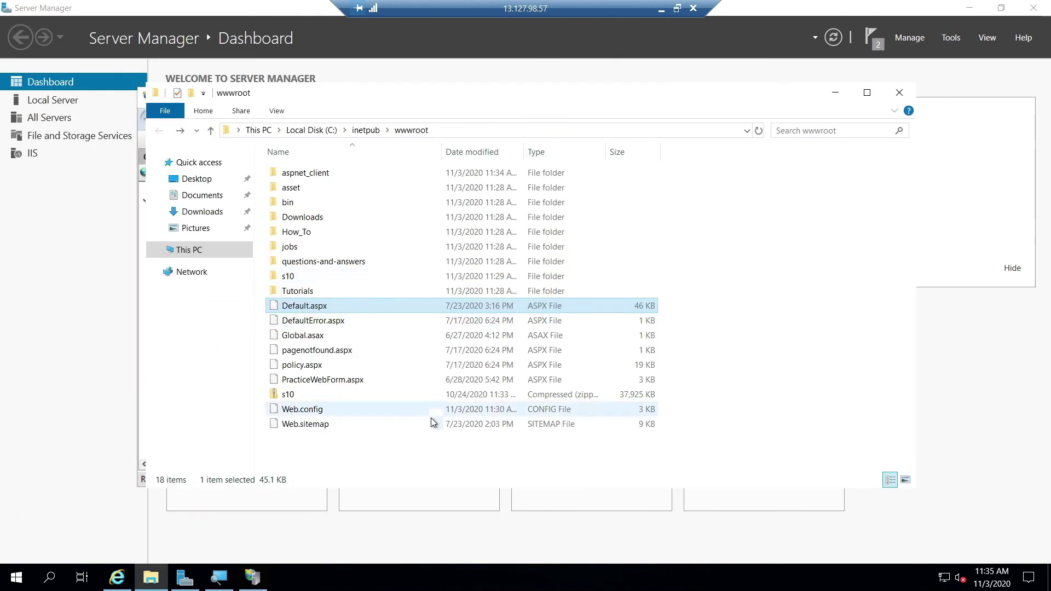
double_click(479, 414)
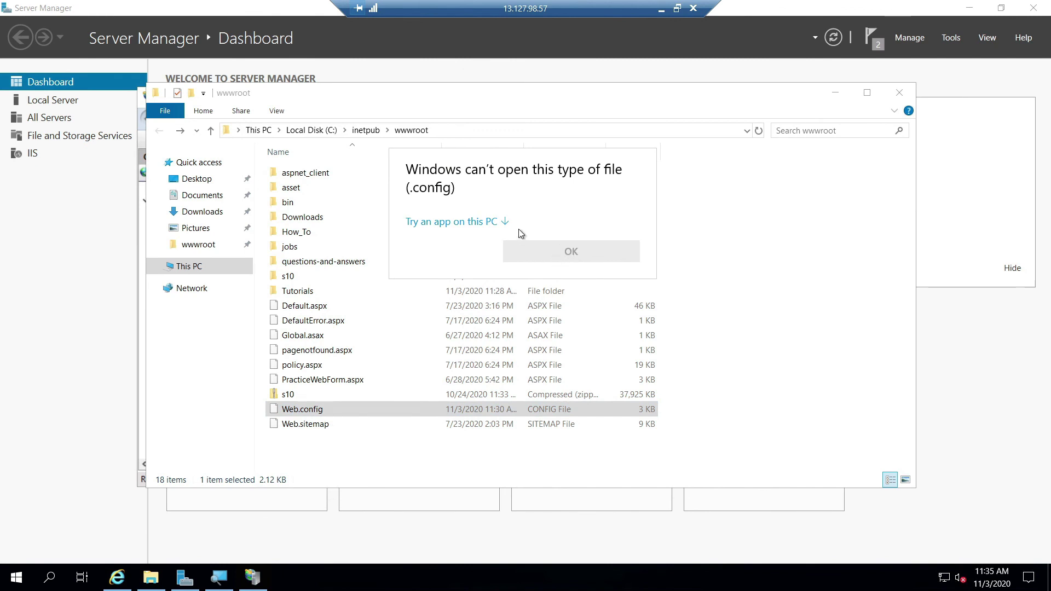
left_click(504, 223)
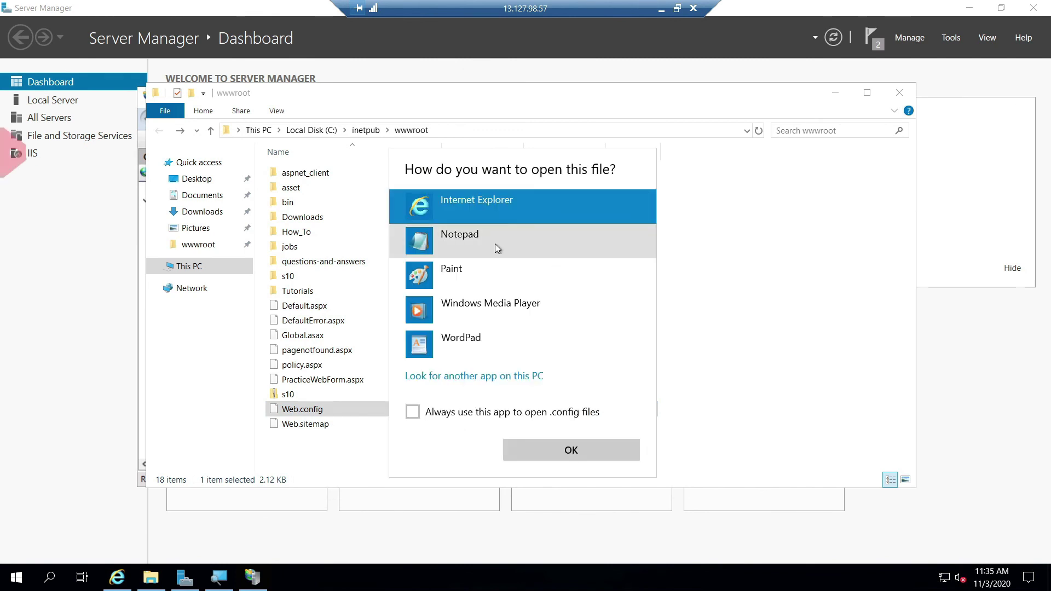
double_click(461, 249)
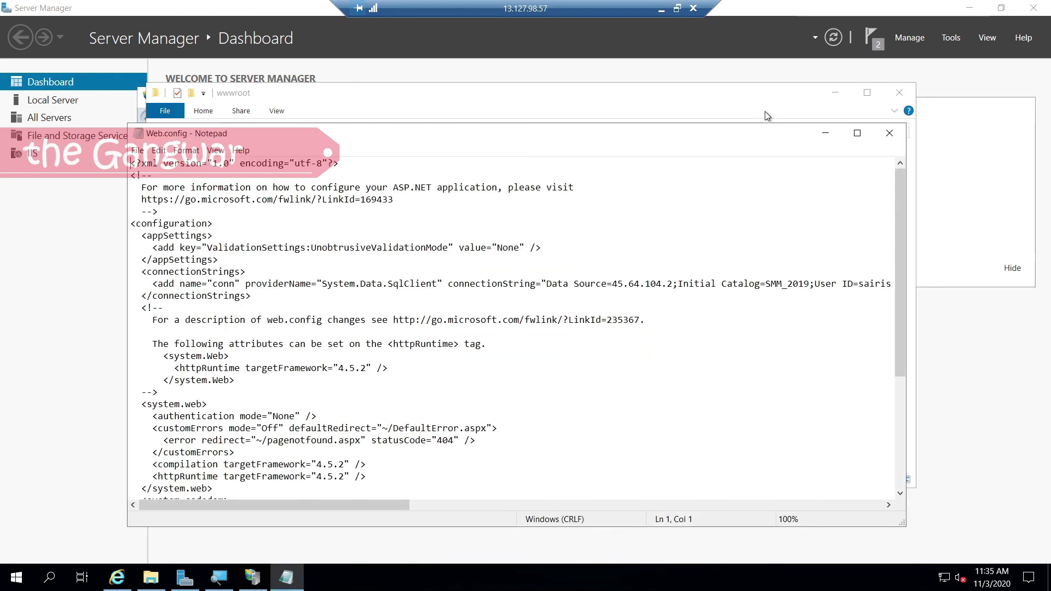
Step: Remove the duplicate <defaultDocument> block from Web.config and save the file
left_click(858, 133)
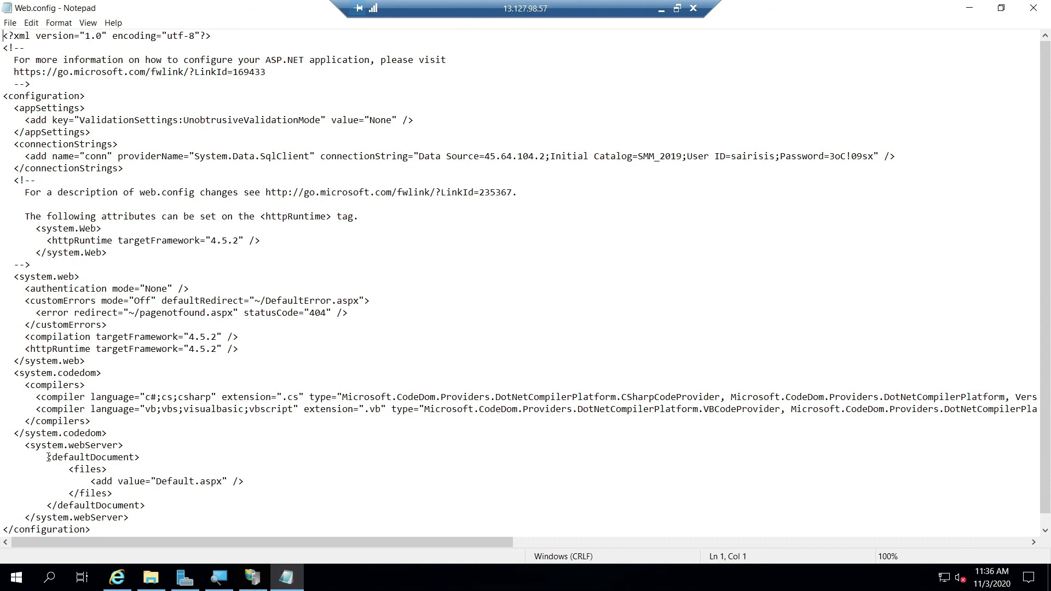
left_click_drag(48, 457, 162, 502)
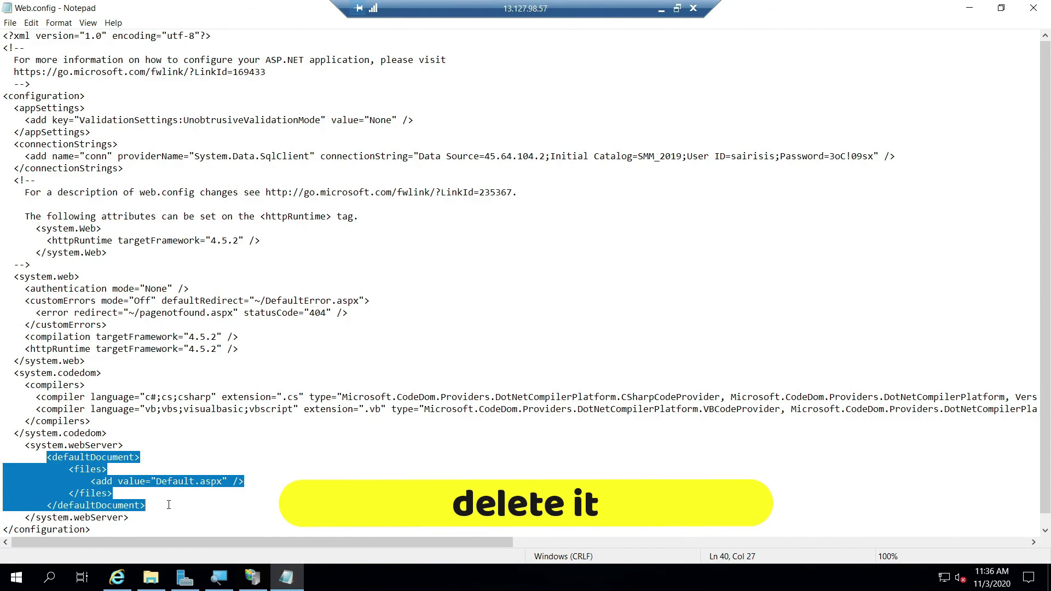
key("Delete")
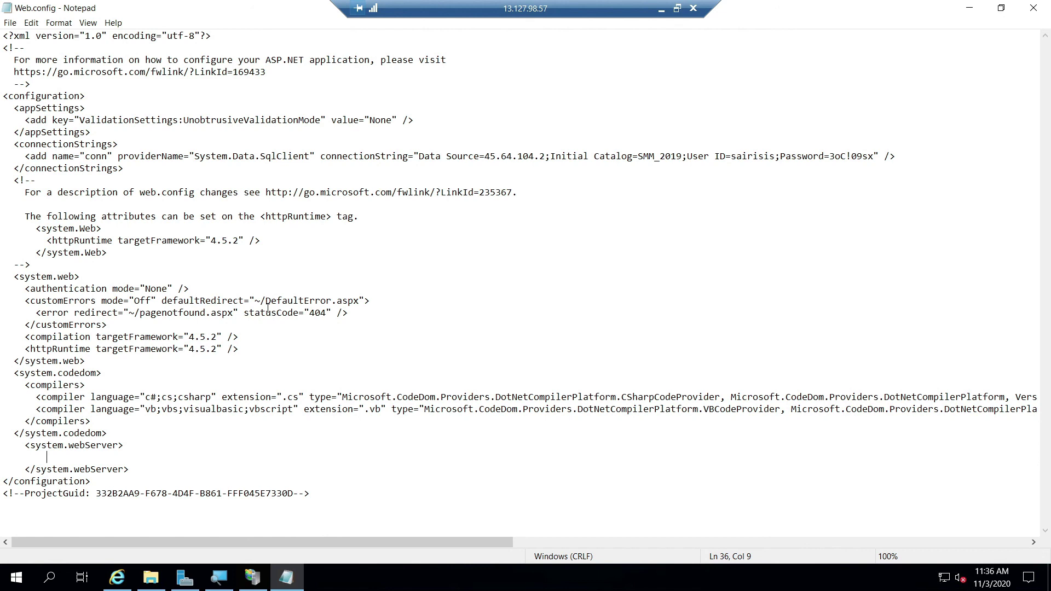
left_click(970, 8)
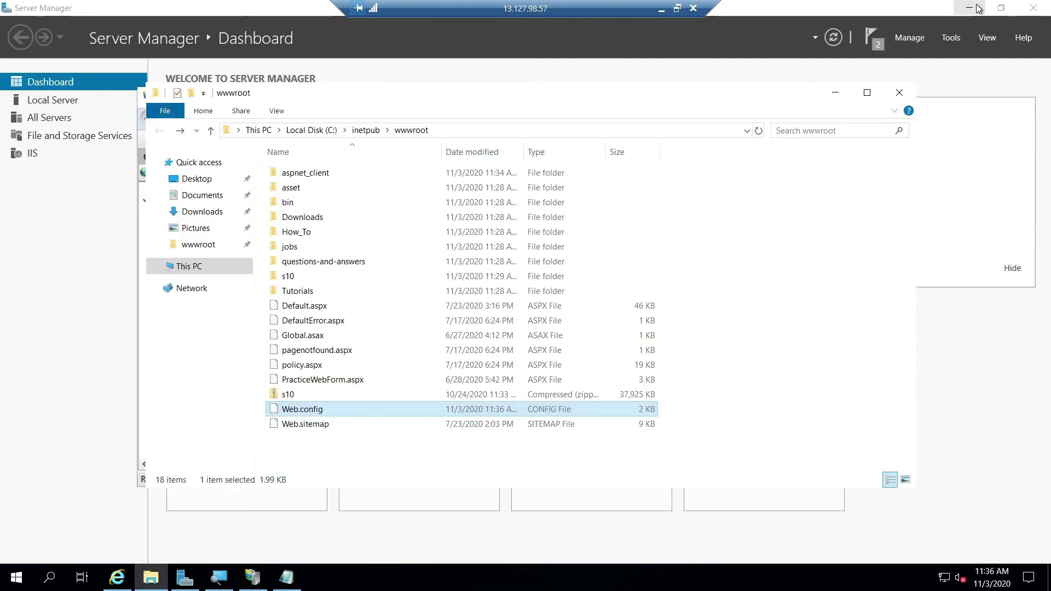
left_click(839, 91)
left_click(851, 357)
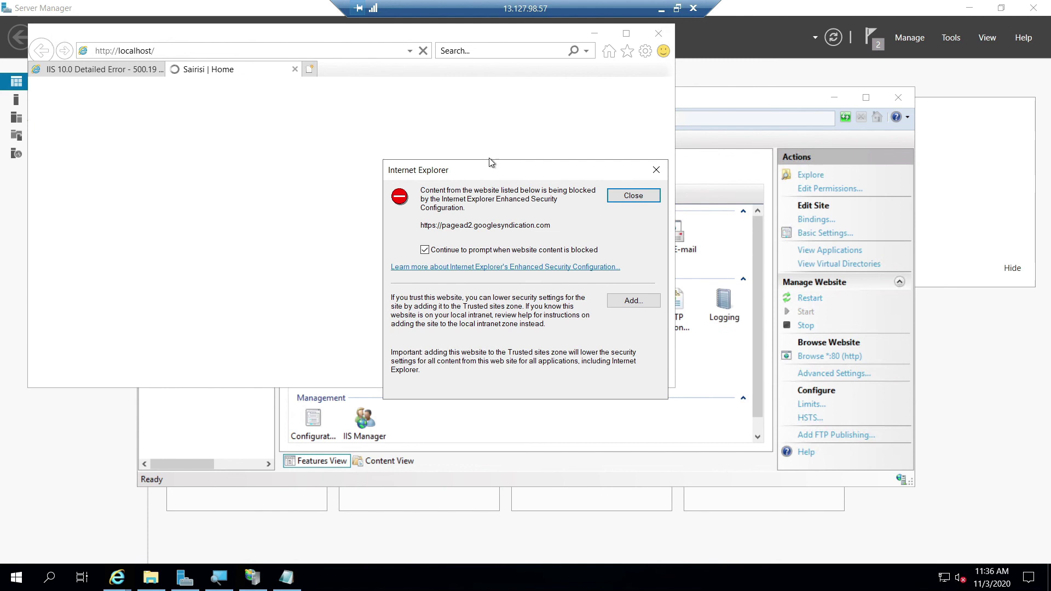
left_click(647, 175)
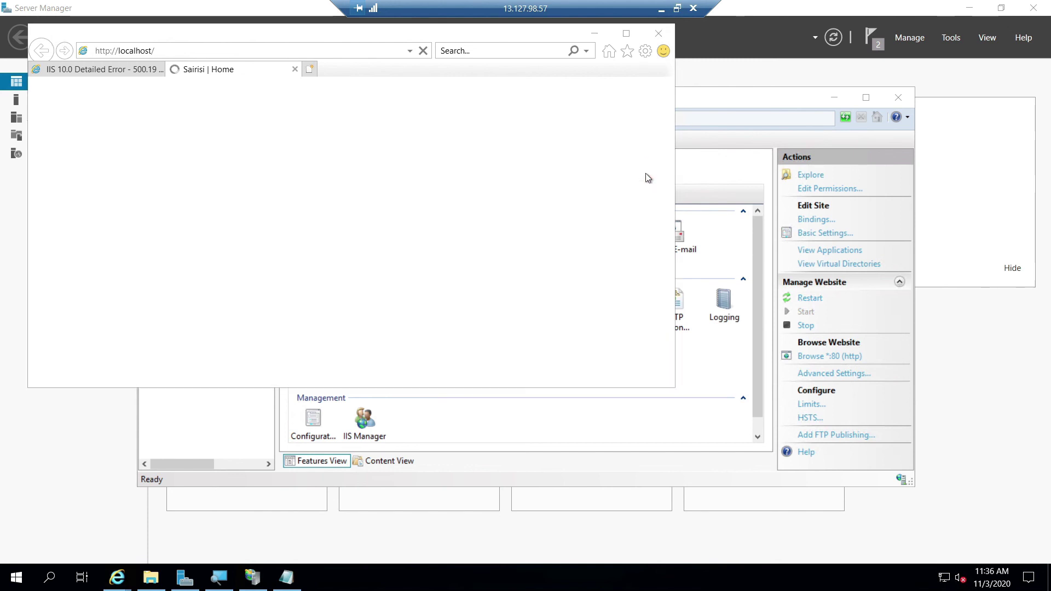
left_click(626, 34)
scroll(571, 231, "down", 20)
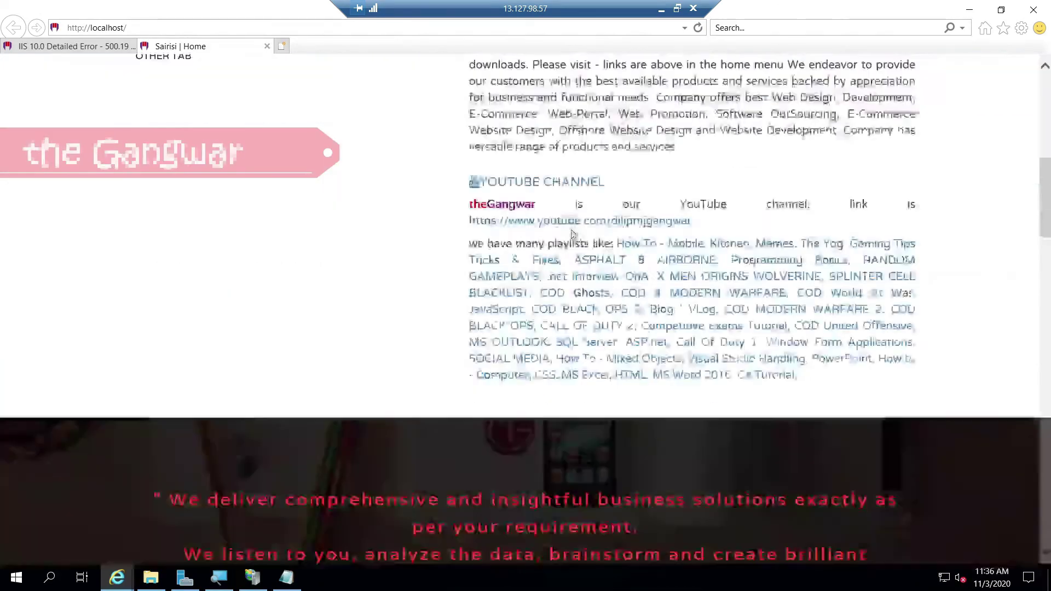
scroll(571, 230, "up", 3)
scroll(571, 228, "up", 15)
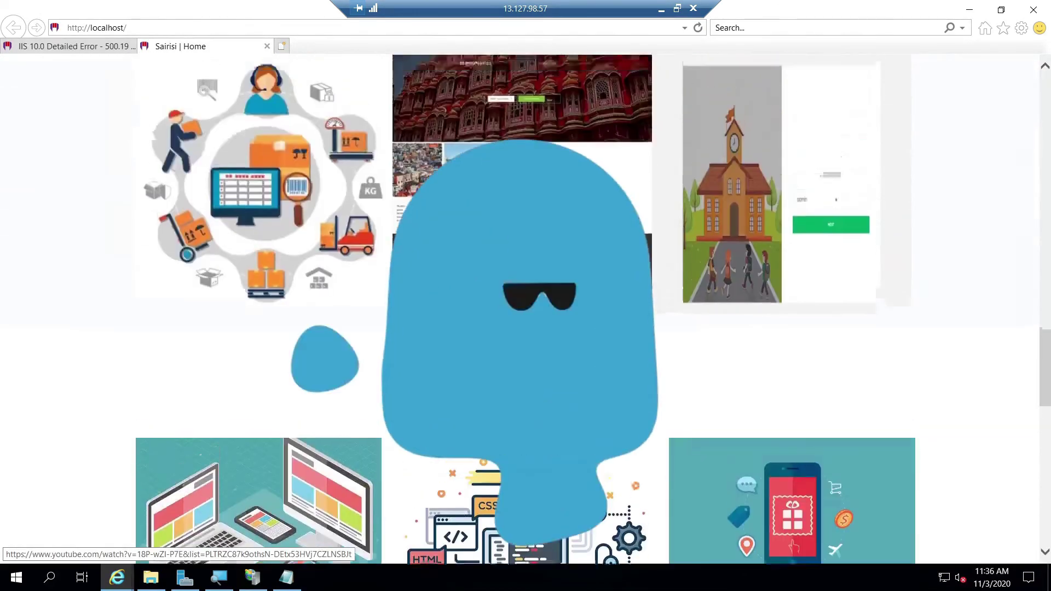
scroll(571, 229, "up", 10)
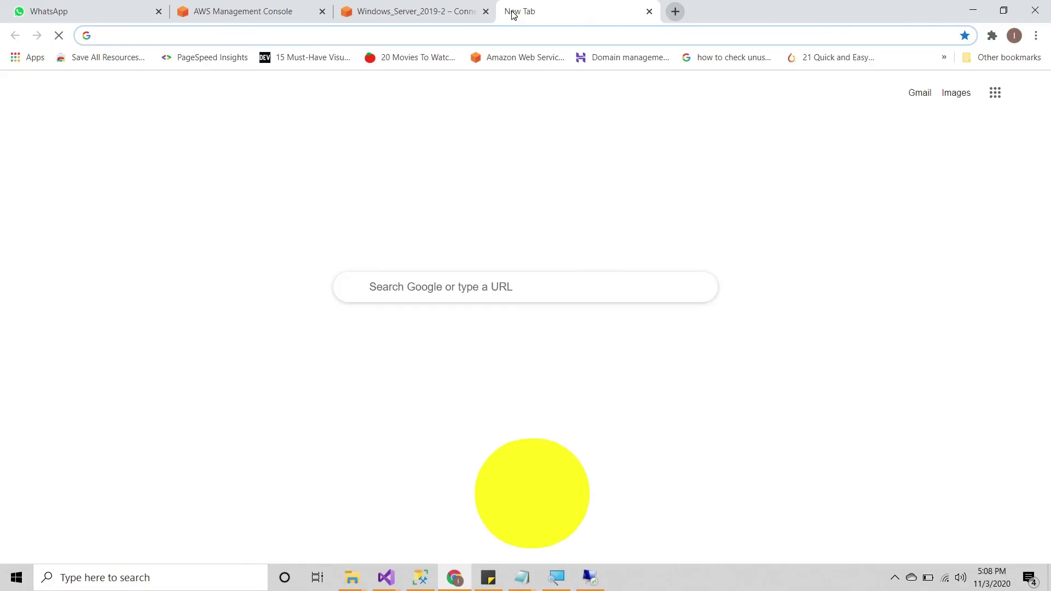
Step: Load the server's public IP 13.127.98.57 in a new Chrome tab
type("13.127.98.57")
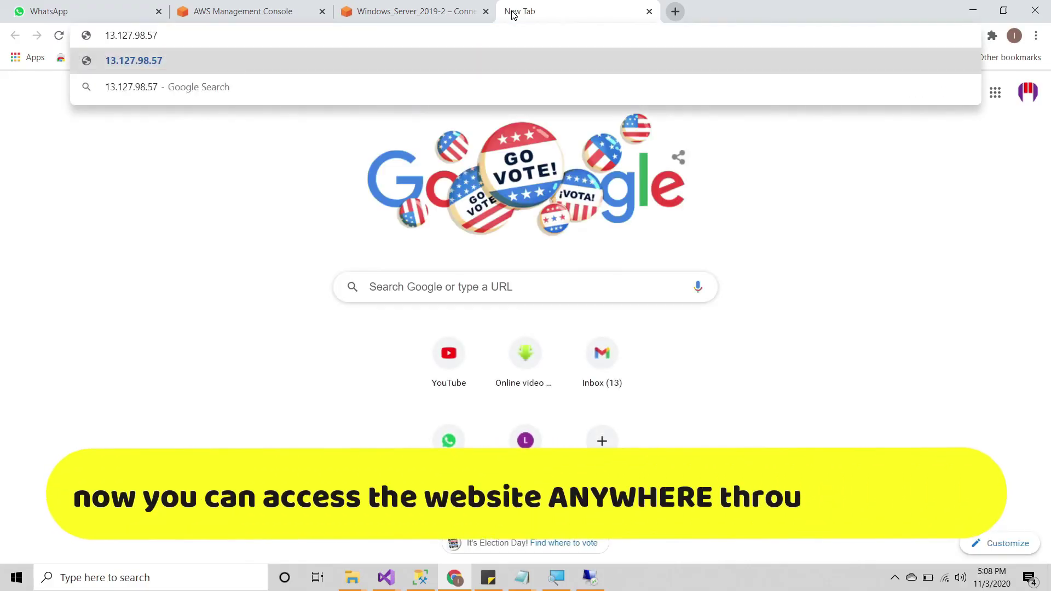
key("Return")
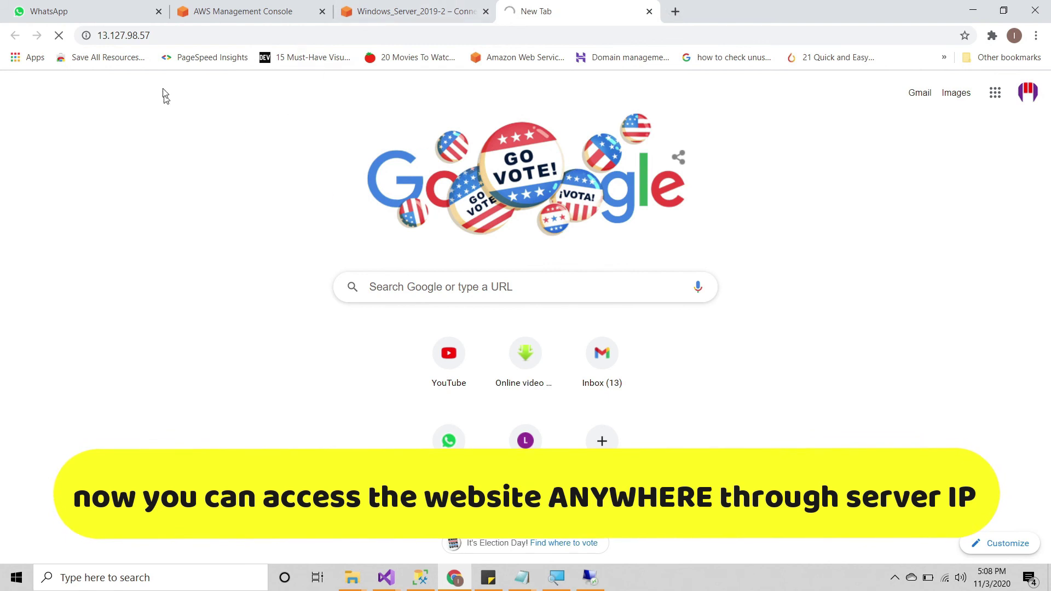